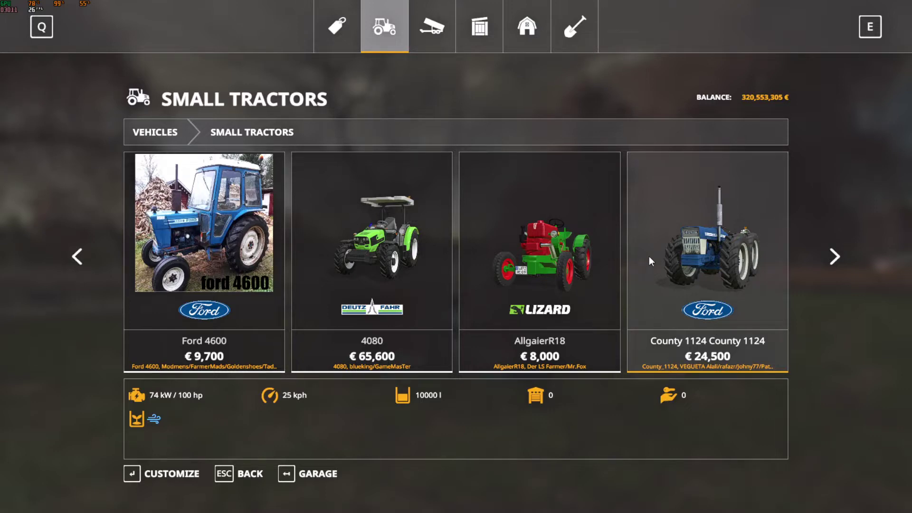
Browse the small tractors category of the vehicle shop for the Massey Ferguson models
scroll(457, 276, down, 3)
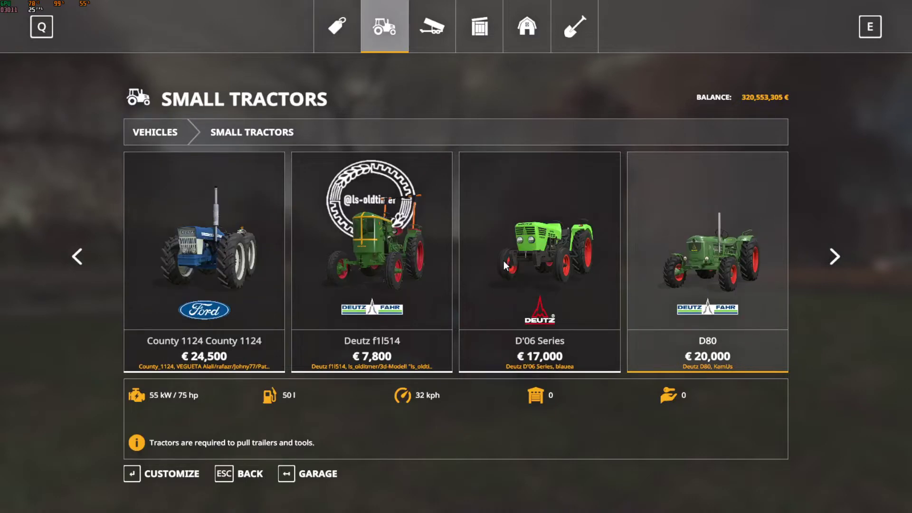
scroll(516, 270, down, 4)
scroll(592, 278, down, 15)
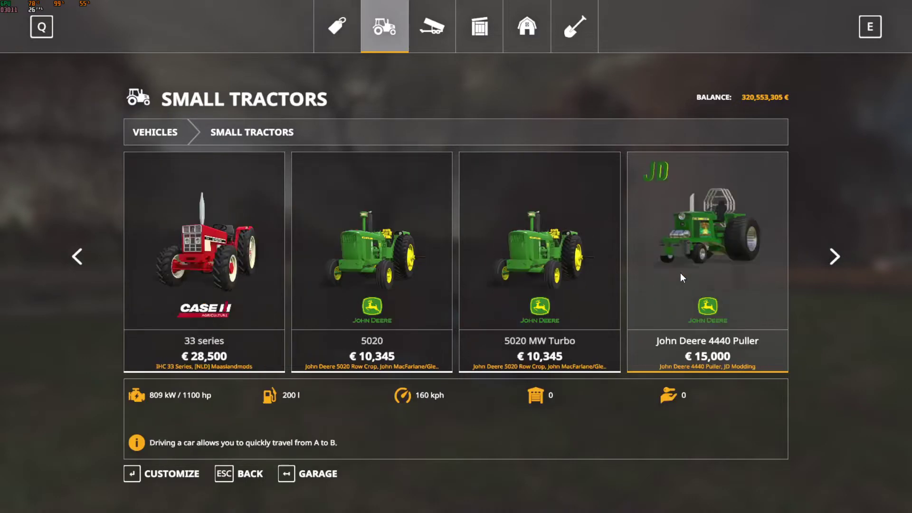
scroll(677, 282, down, 6)
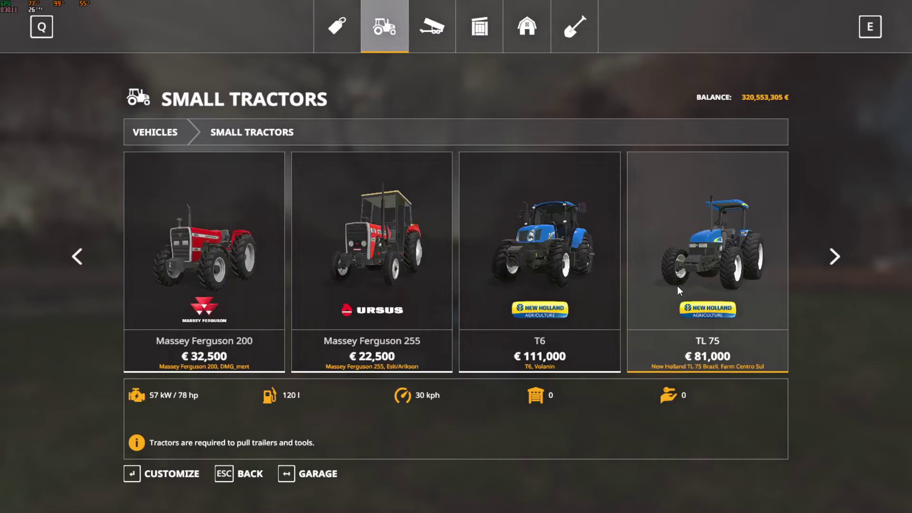
click(373, 258)
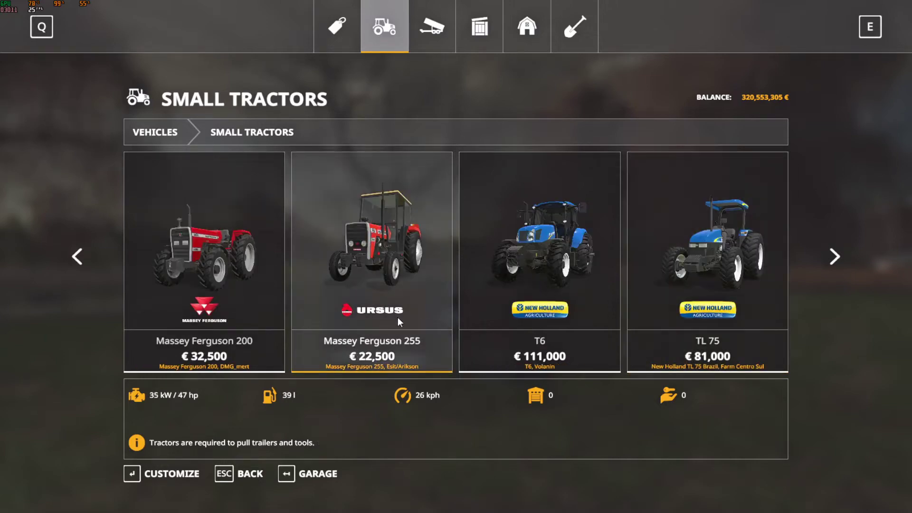
scroll(450, 304, down, 5)
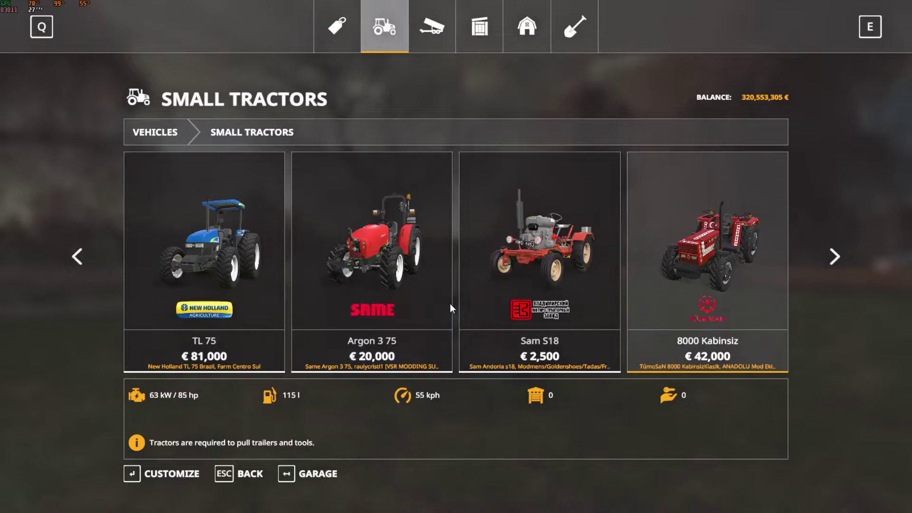
scroll(451, 304, down, 8)
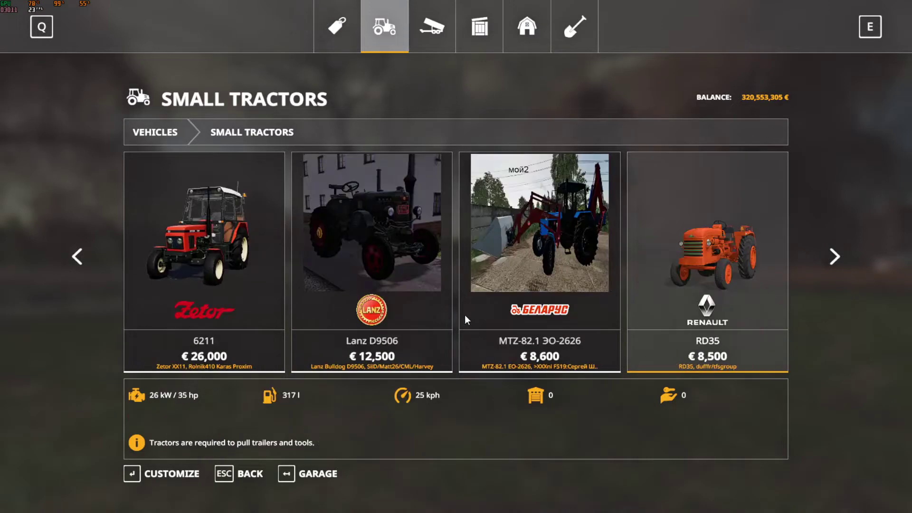
scroll(465, 315, up, 6)
scroll(468, 313, up, 10)
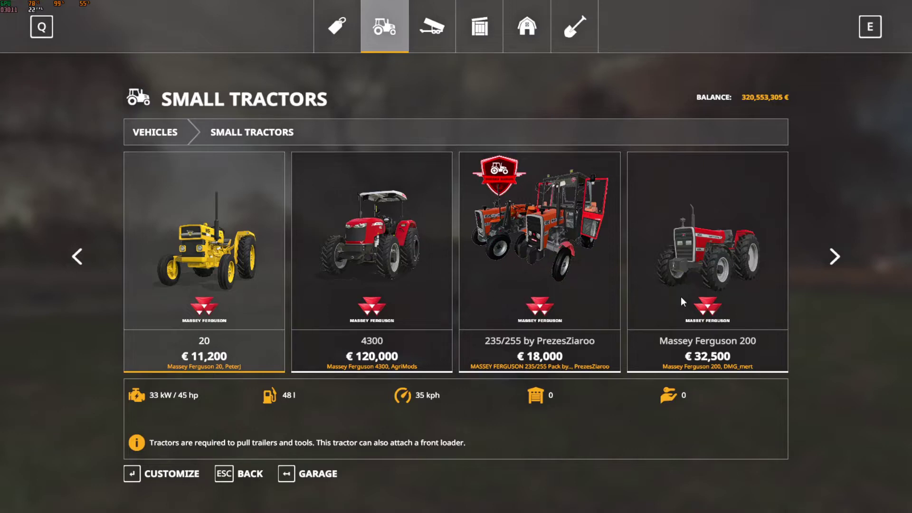
View the customization page of the Massey Ferguson 200 and return to the small tractors list
scroll(680, 297, down, 1)
click(549, 239)
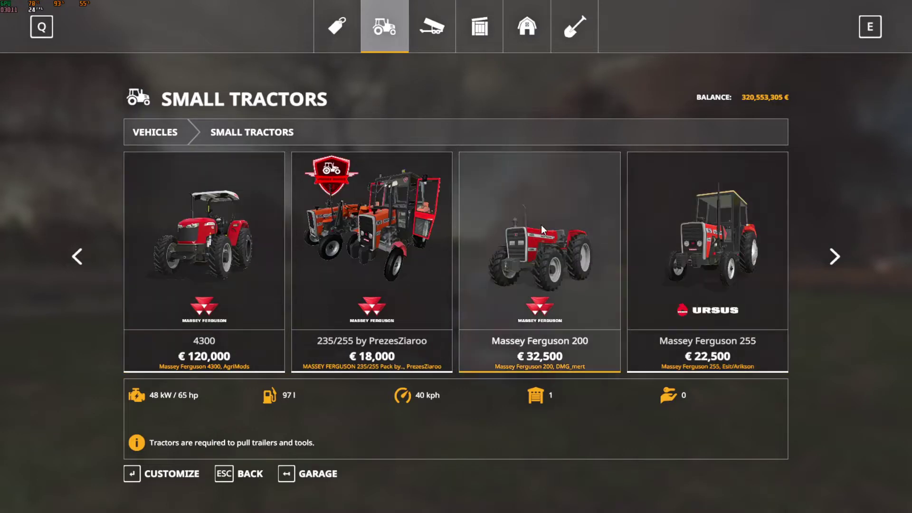
click(598, 217)
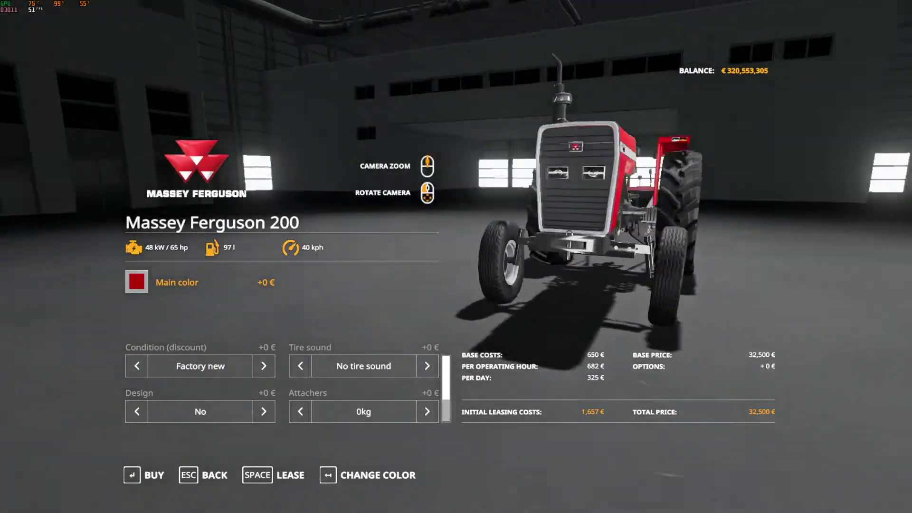
key(Escape)
Check the Massey Ferguson 255 in the small tractors list and leave the category
scroll(678, 242, down, 2)
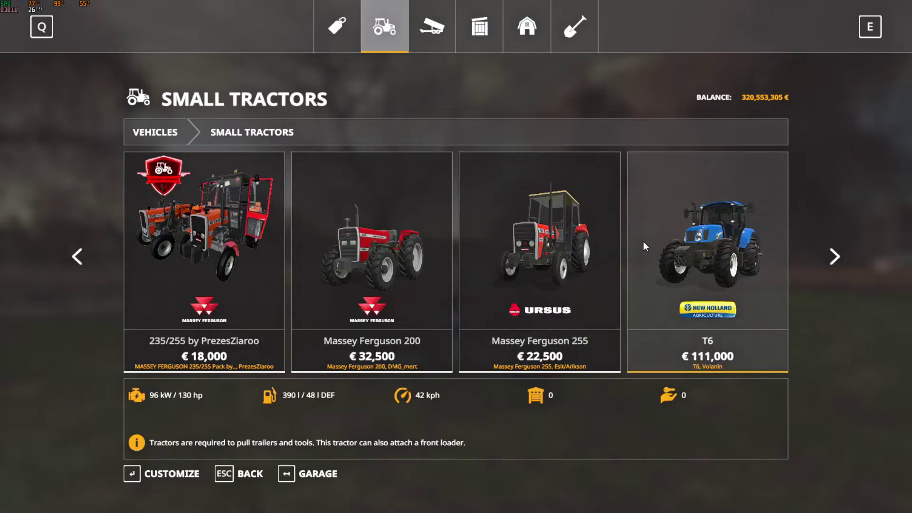
click(549, 256)
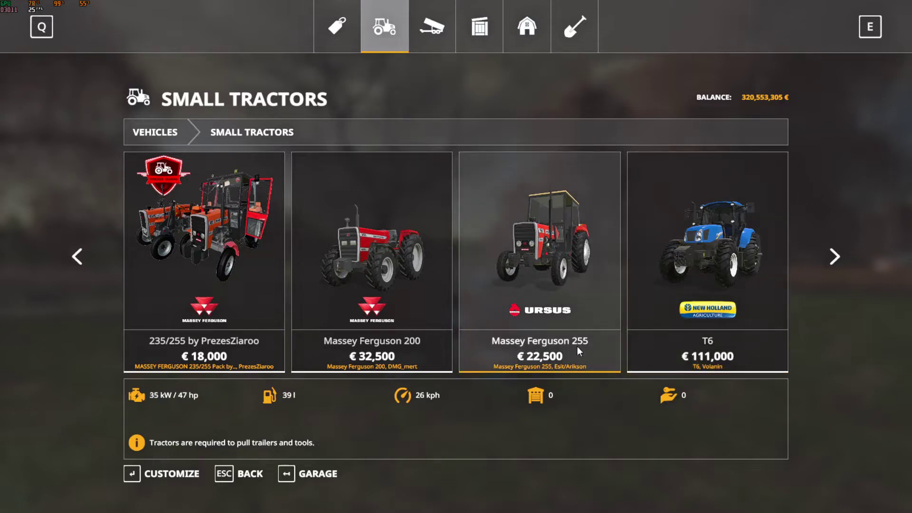
click(236, 476)
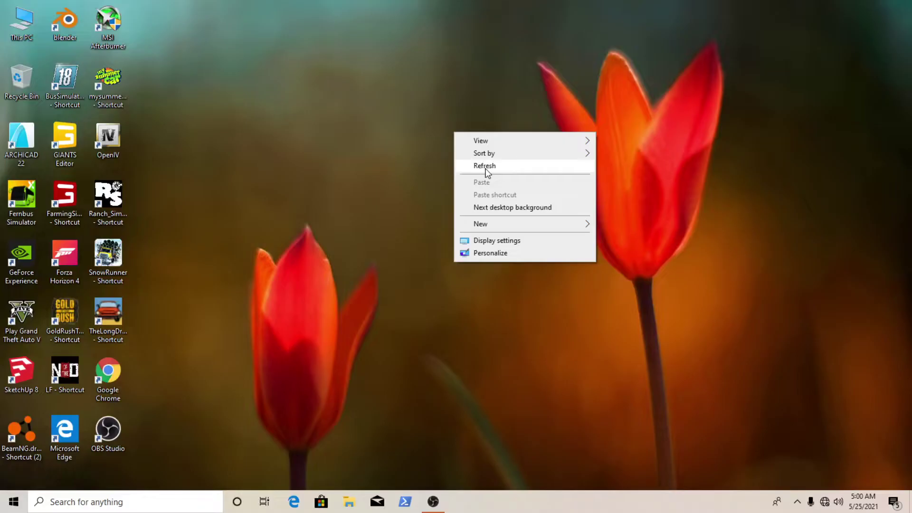
Refresh the desktop, get the OBS window out of the way and open the Documents folder in File Explorer
click(485, 175)
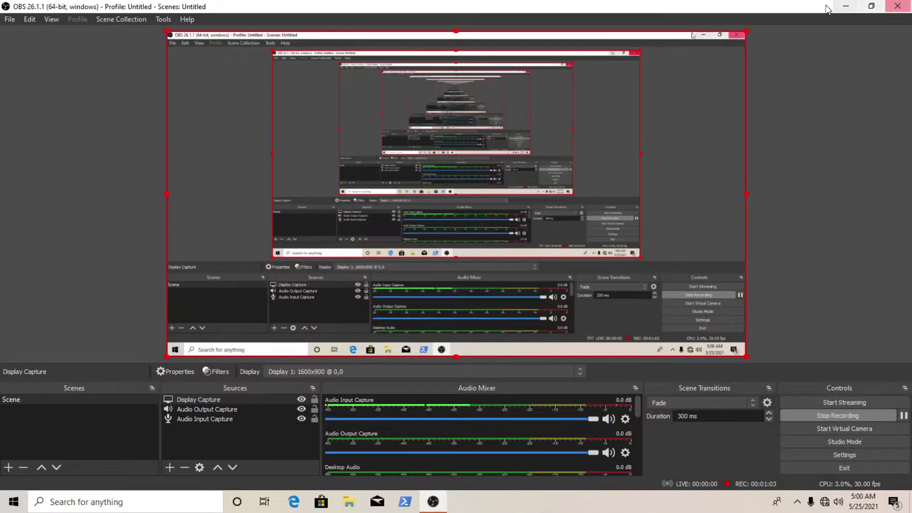
click(846, 6)
double_click(16, 22)
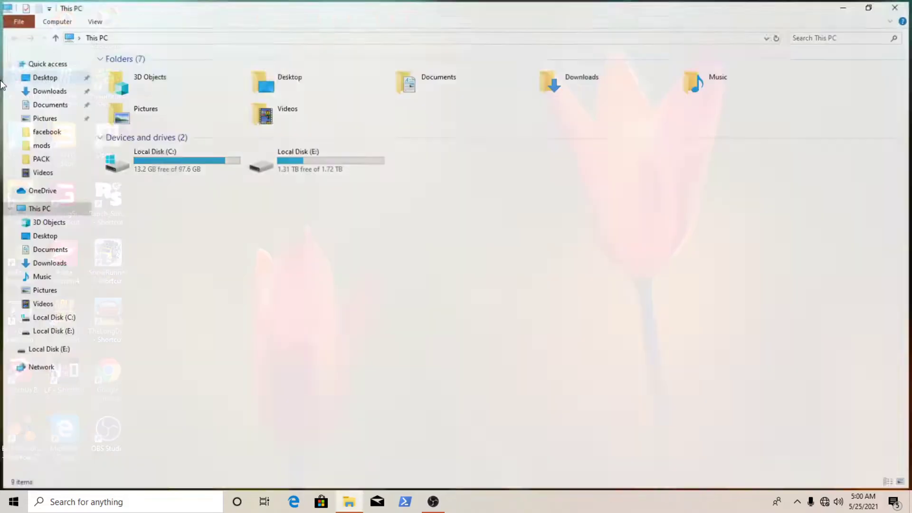
double_click(454, 78)
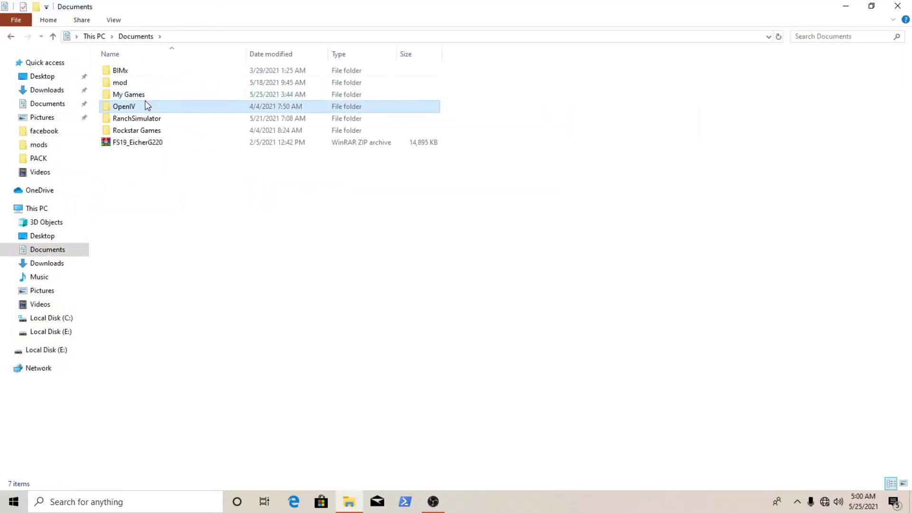
Delete the FS19_EicherG220 archive from the Documents folder
click(141, 96)
click(147, 142)
right_click(146, 143)
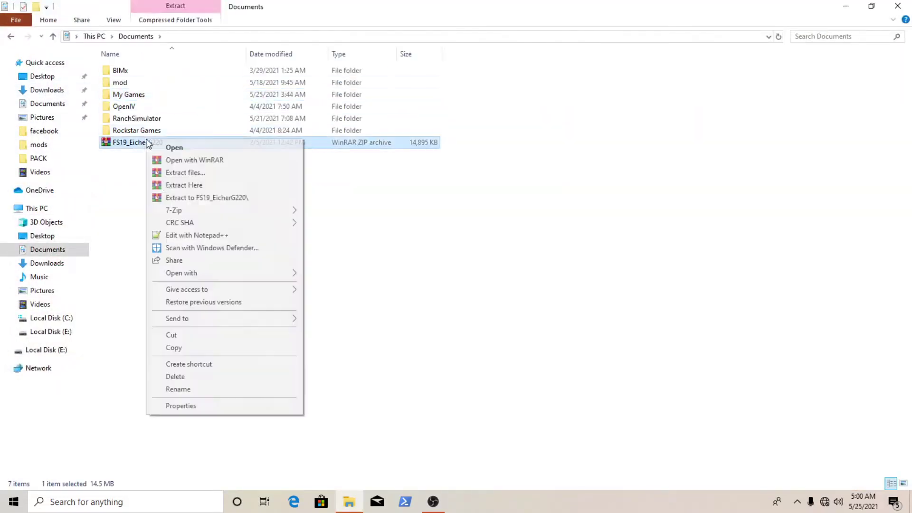
click(123, 143)
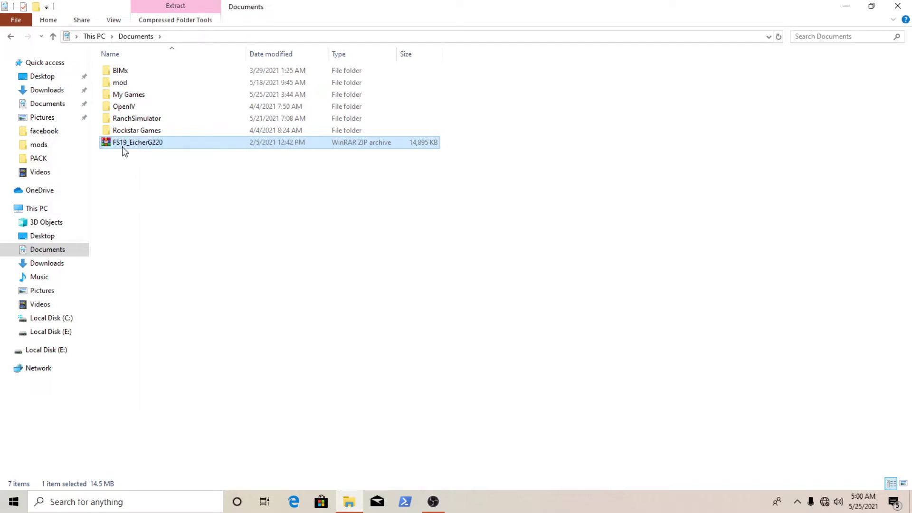
click(121, 146)
key(BackSpace)
key(Escape)
key(Delete)
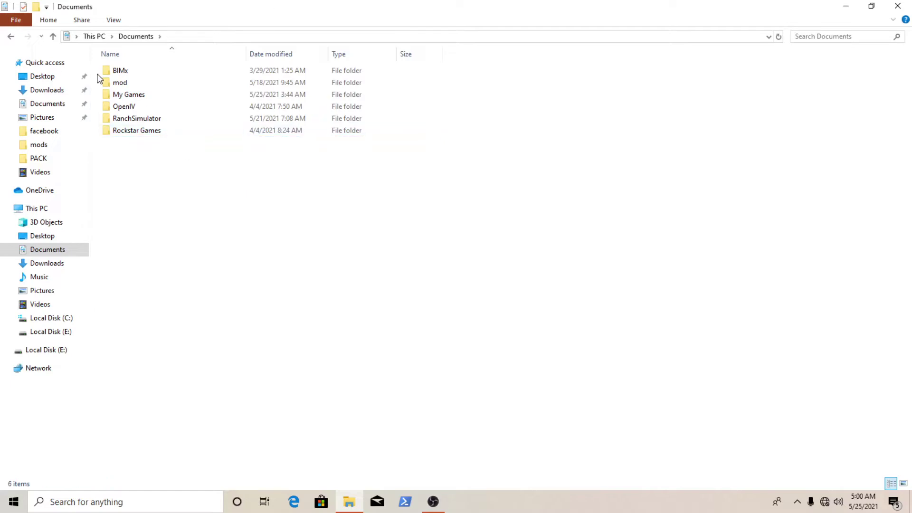
Delete the FS19_EicherG220 folder from the mods folder of FarmingSimulator2019 in My Games
double_click(133, 95)
double_click(137, 71)
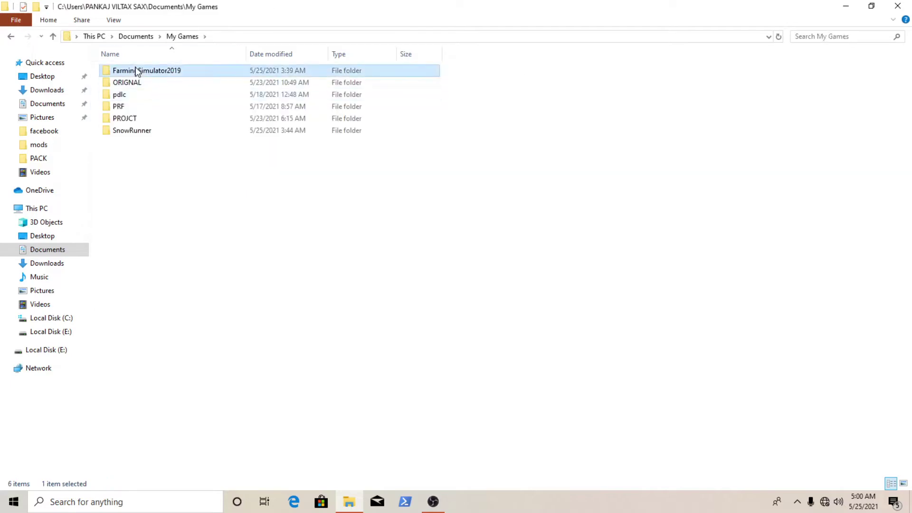
click(119, 120)
double_click(122, 119)
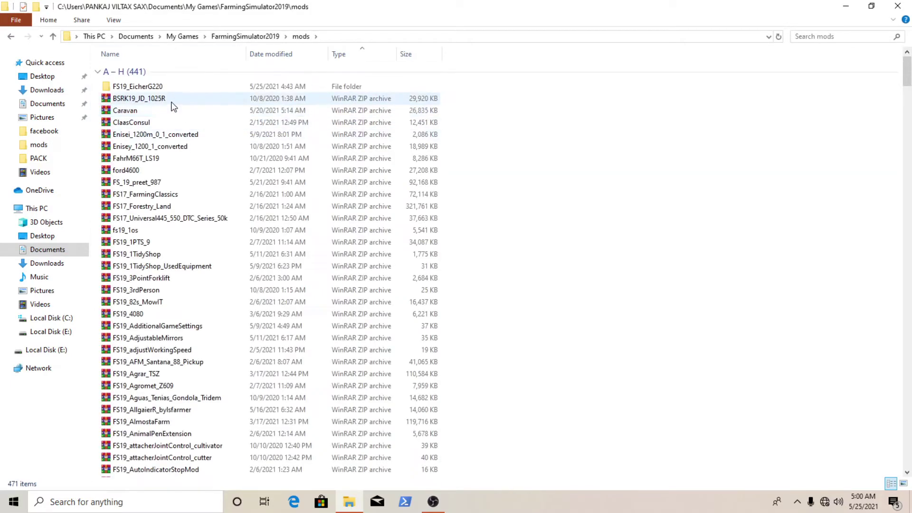
click(151, 88)
key(Delete)
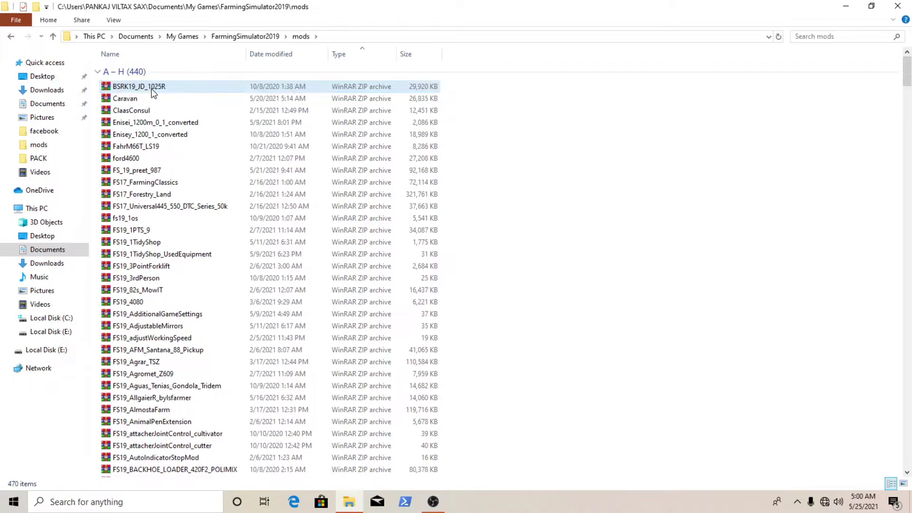
Search the mods folder for "255", and replace the search term with "MASS"
scroll(168, 200, down, 1)
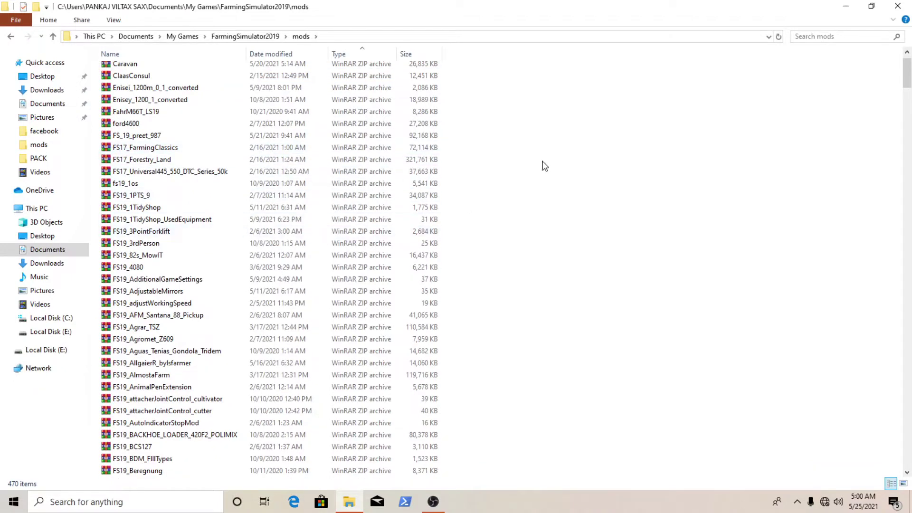
click(807, 37)
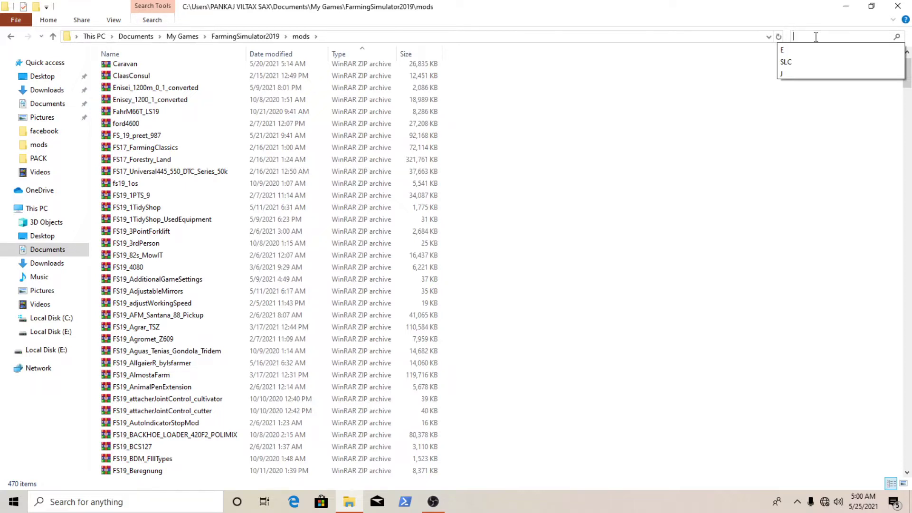
text(255)
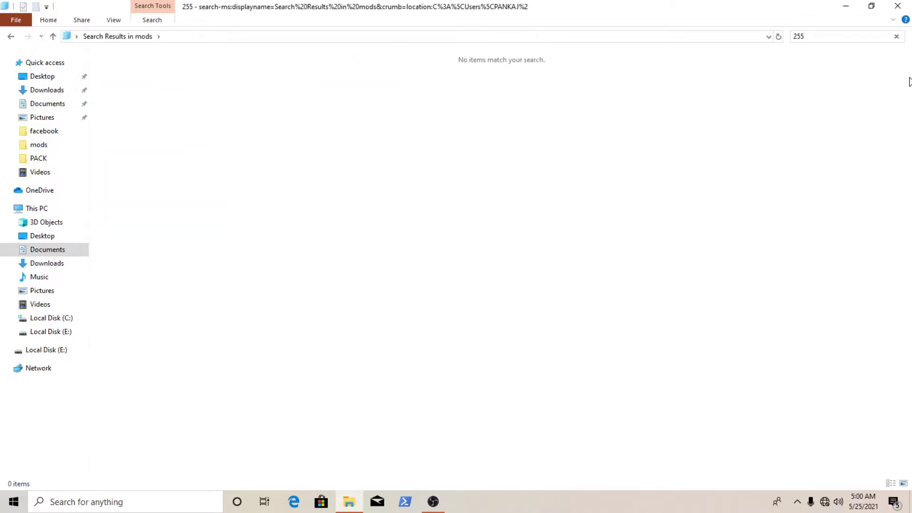
click(897, 36)
text(MASS)
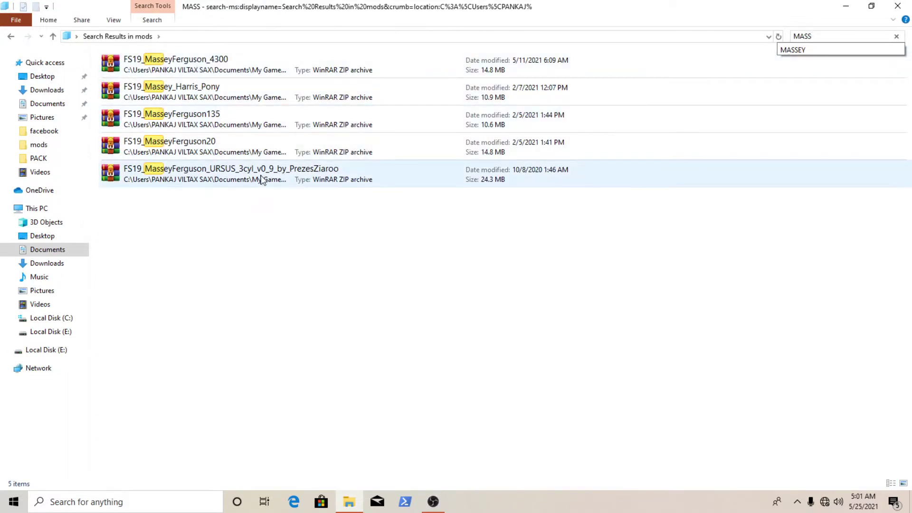
Move all the Massey mod archives found by the search from the mods folder to Documents
click(263, 179)
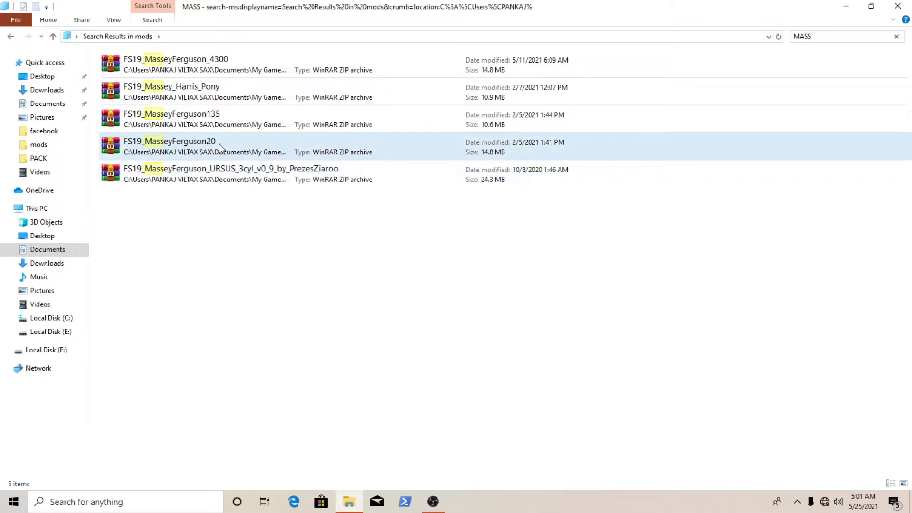
ctrl+click(219, 144)
key(ctrl+a)
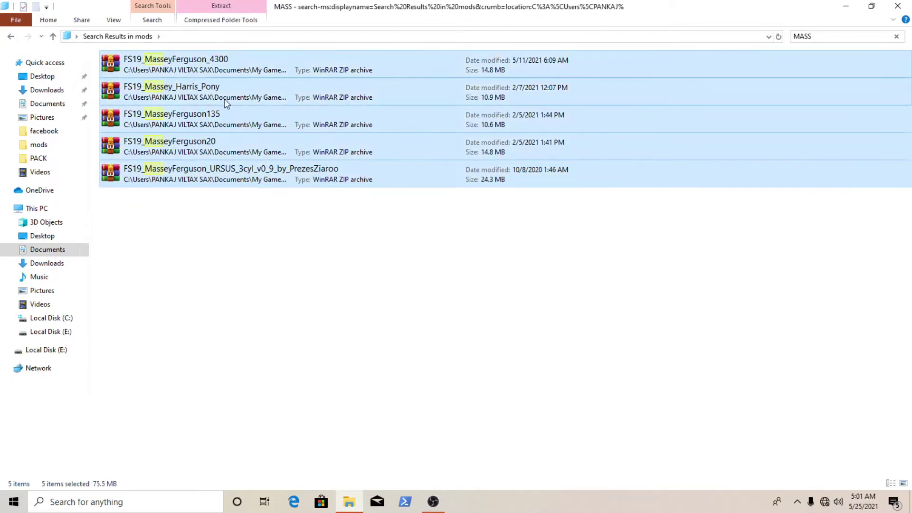
right_click(224, 98)
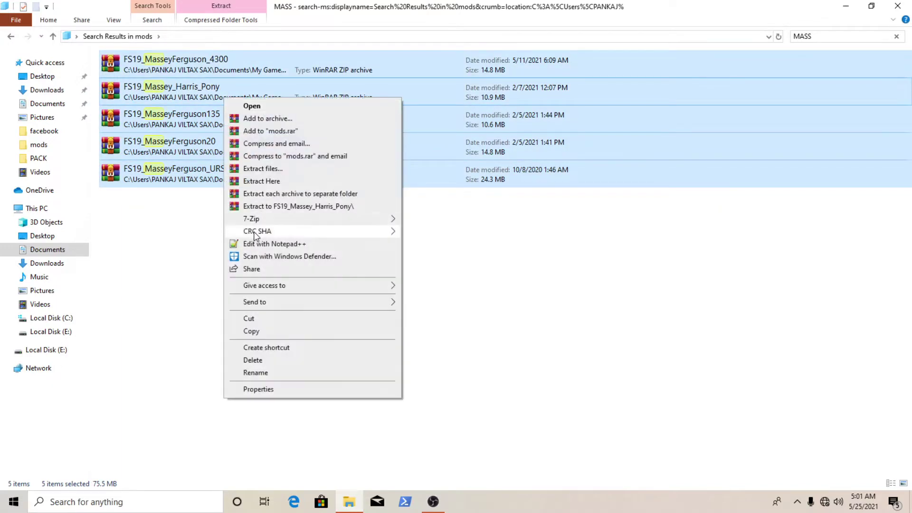
click(263, 318)
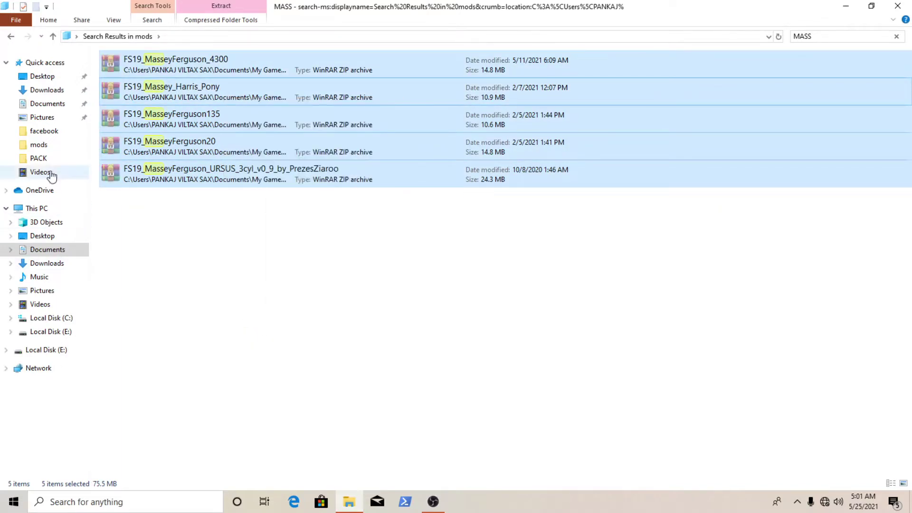
click(39, 104)
right_click(149, 169)
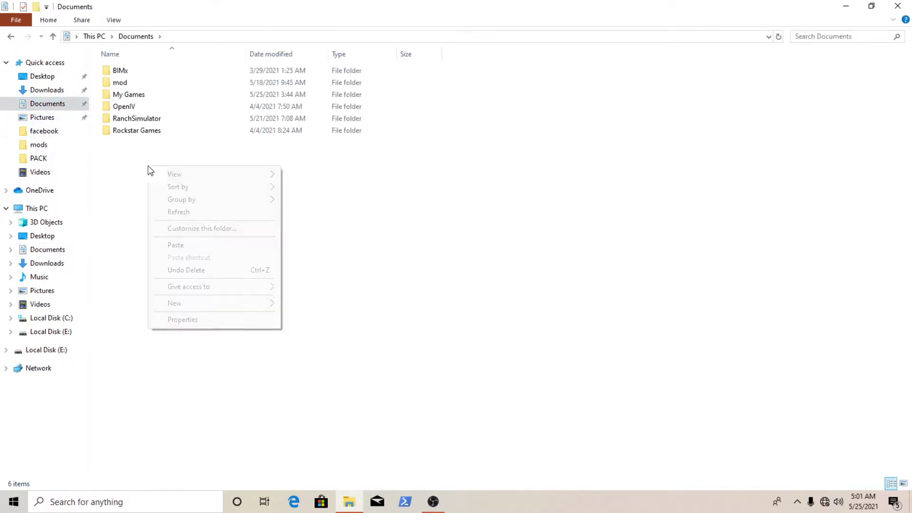
click(180, 245)
click(185, 256)
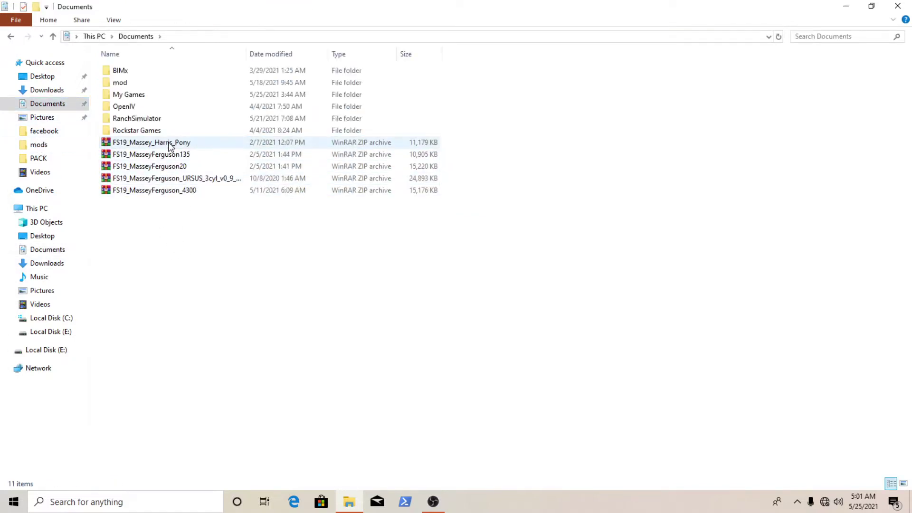
Copy the five Massey mod archives from Documents into the PROJCT folder inside My Games
mouse_move(167, 132)
mouse_down()
mouse_move(152, 204)
mouse_move(164, 149)
mouse_up()
right_click(160, 153)
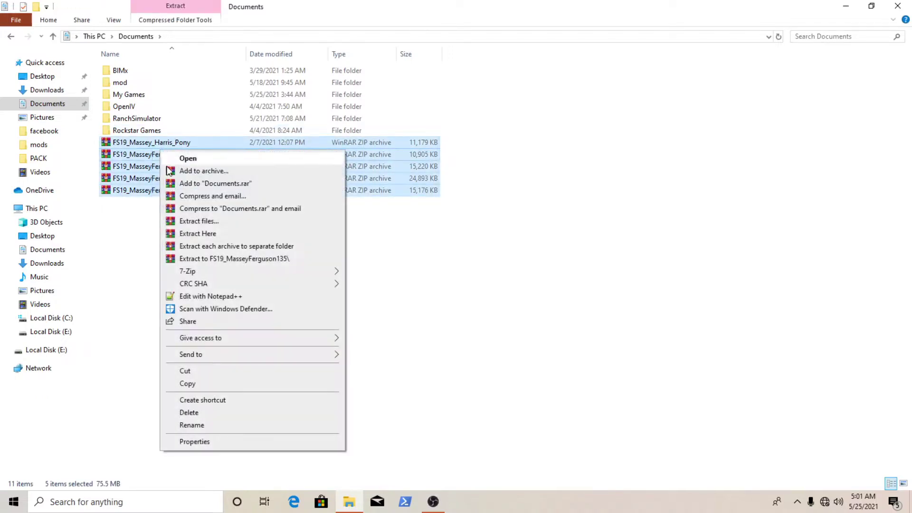
click(187, 384)
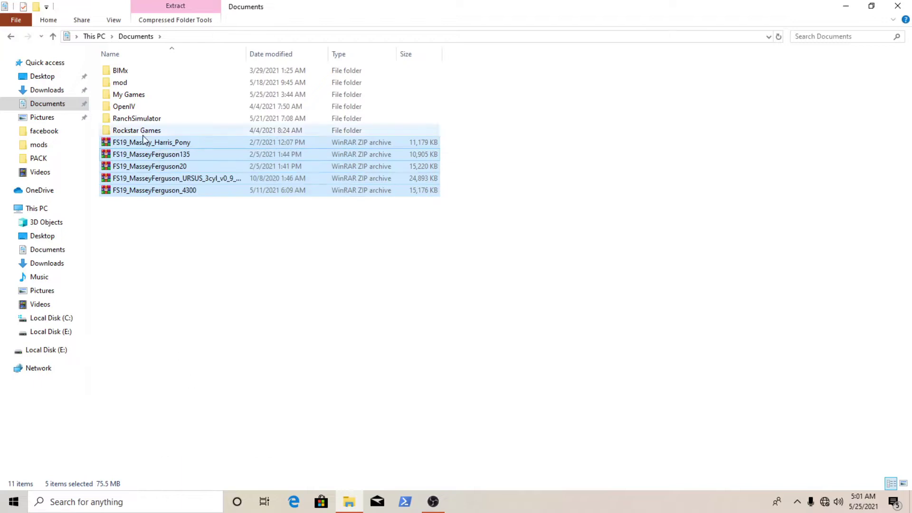
click(134, 98)
double_click(147, 94)
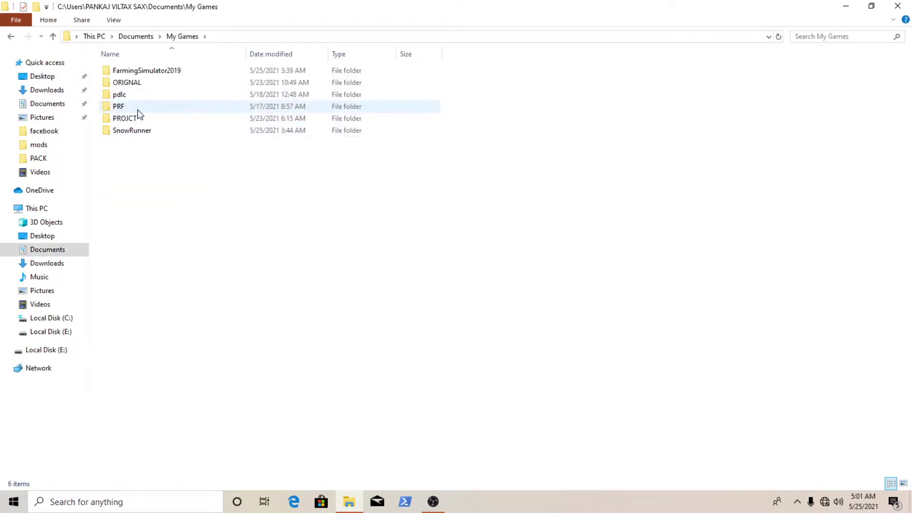
double_click(135, 83)
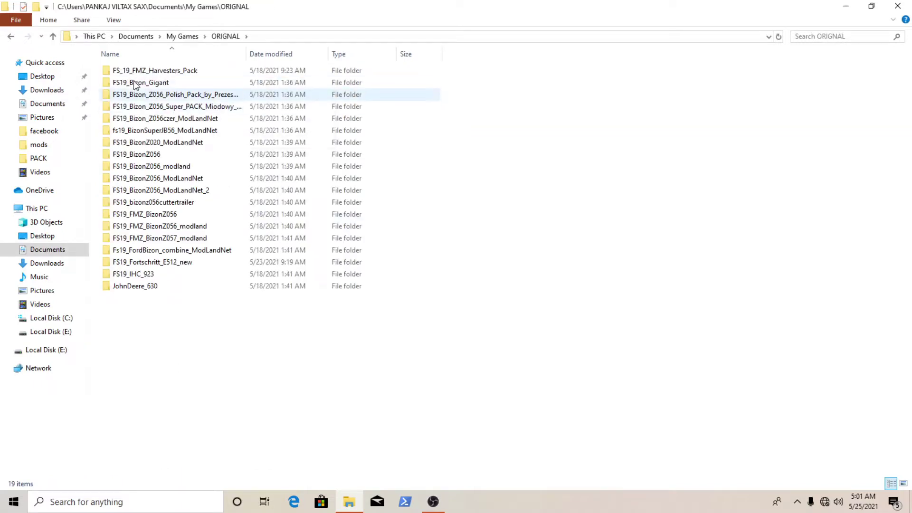
click(54, 38)
double_click(119, 122)
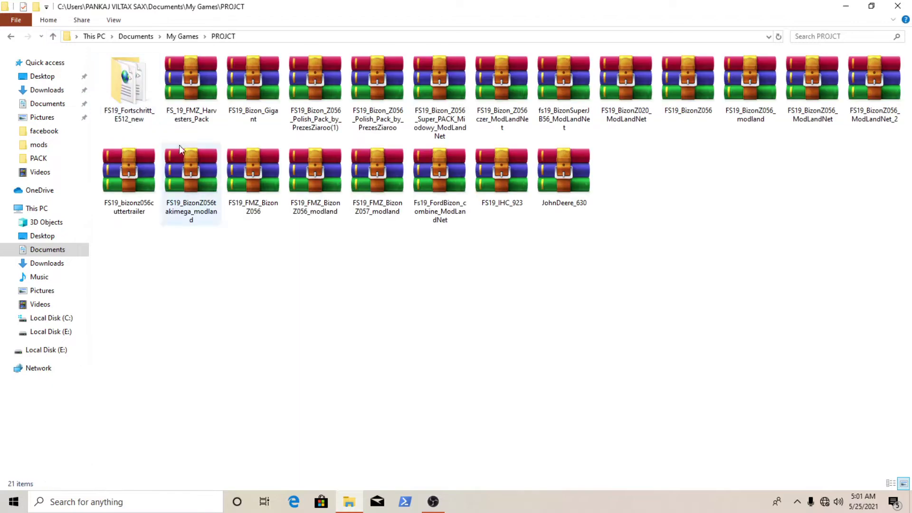
right_click(418, 325)
click(445, 404)
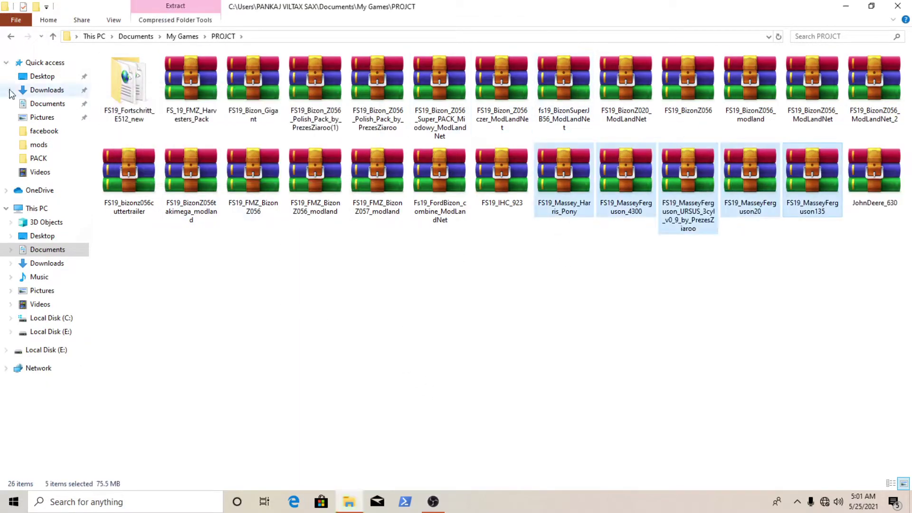
Return to Documents and extract the FS19_MasseyFerguson_URSUS_3cyl_v0_9 archive into a folder of the same name there
click(53, 36)
click(53, 37)
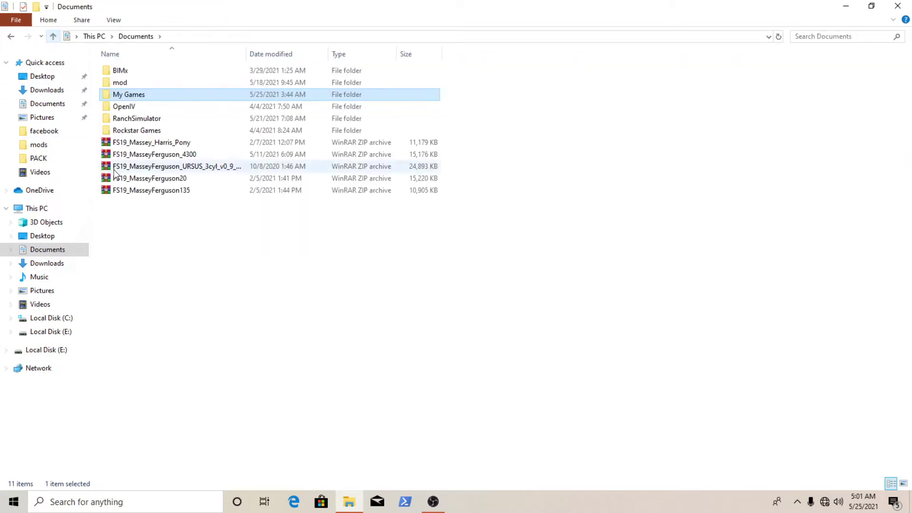
click(137, 147)
drag(155, 209, 147, 146)
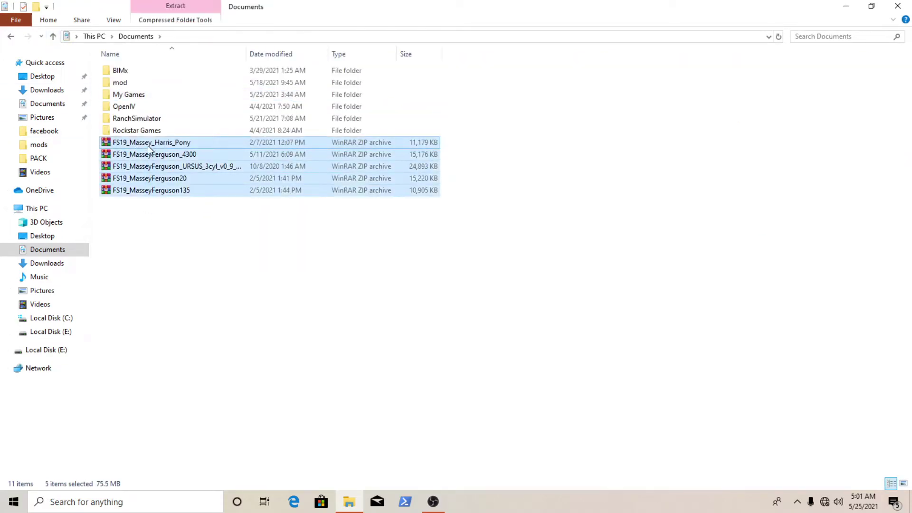
click(164, 142)
click(174, 166)
right_click(172, 167)
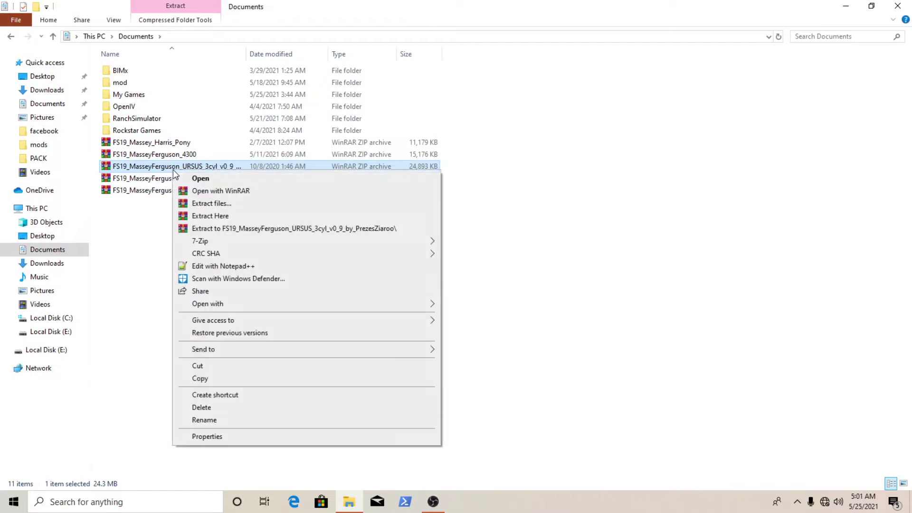
click(213, 203)
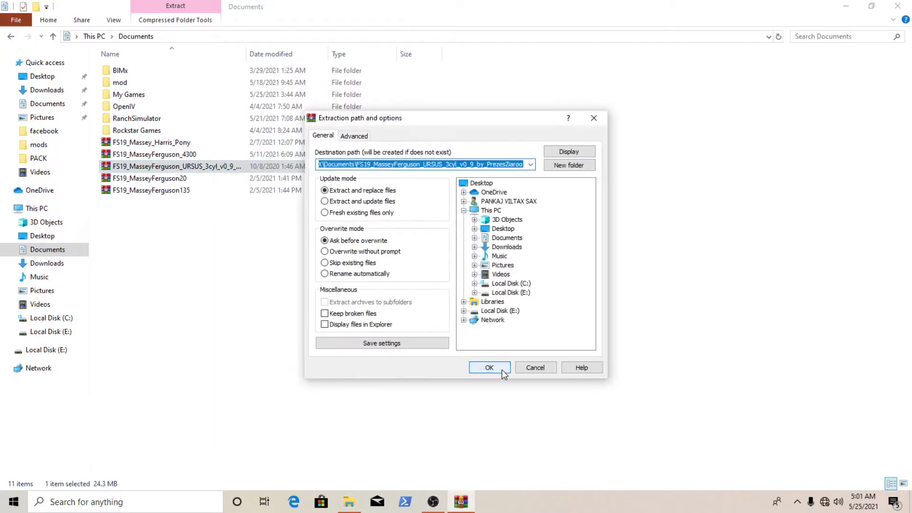
click(500, 370)
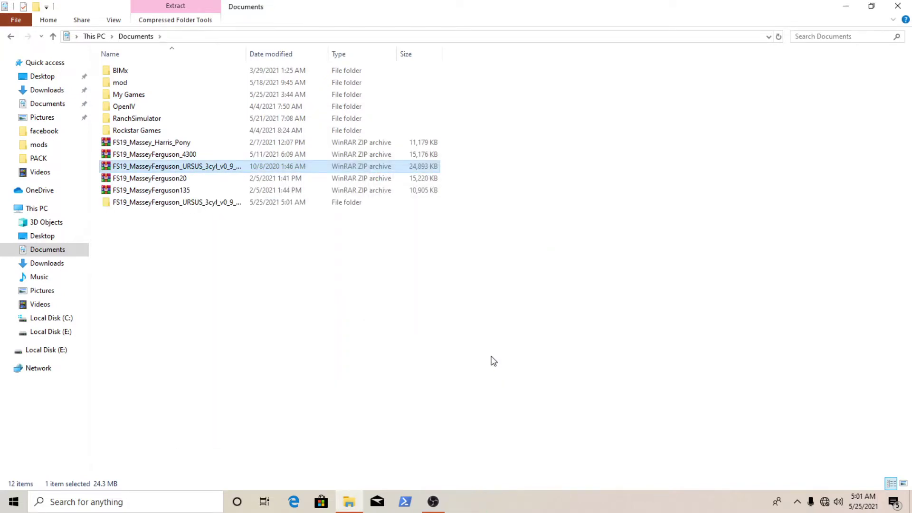
Open the I3D folder inside the extracted FS19_MasseyFerguson_URSUS_3cyl_v0_9 mod
double_click(216, 203)
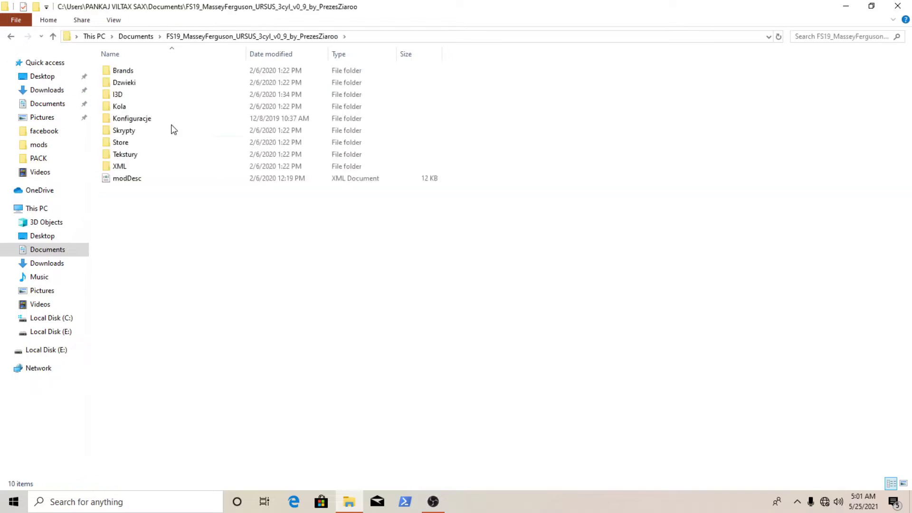
double_click(127, 95)
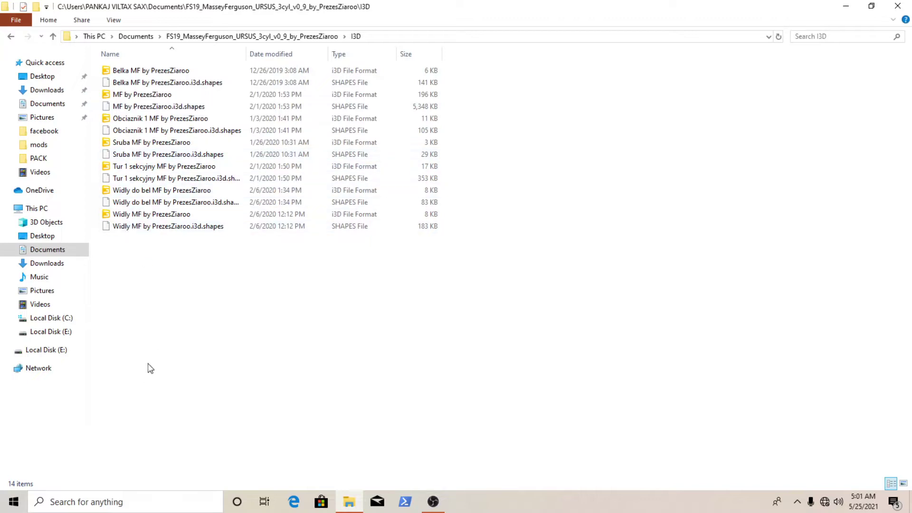
drag(179, 303, 209, 61)
drag(185, 323, 177, 52)
click(153, 313)
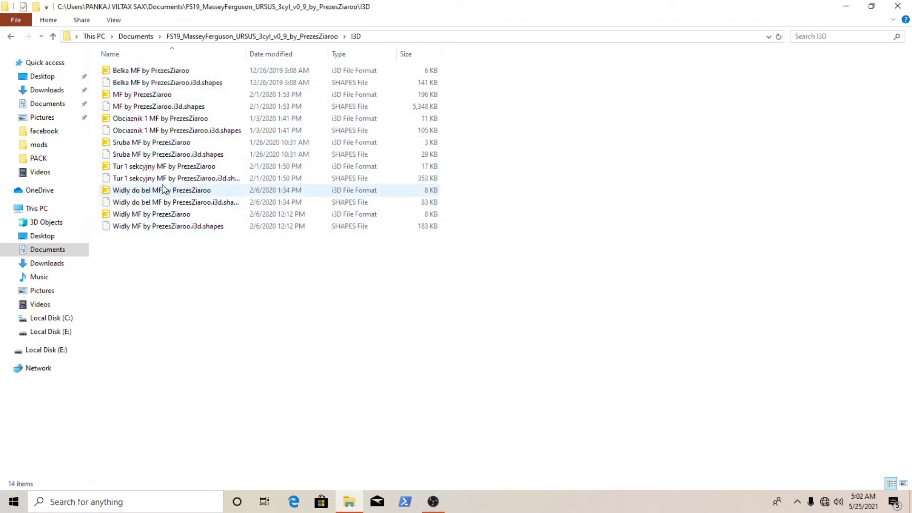
View the Belka MF i3d model in GIANTS Editor and close it without saving
double_click(154, 74)
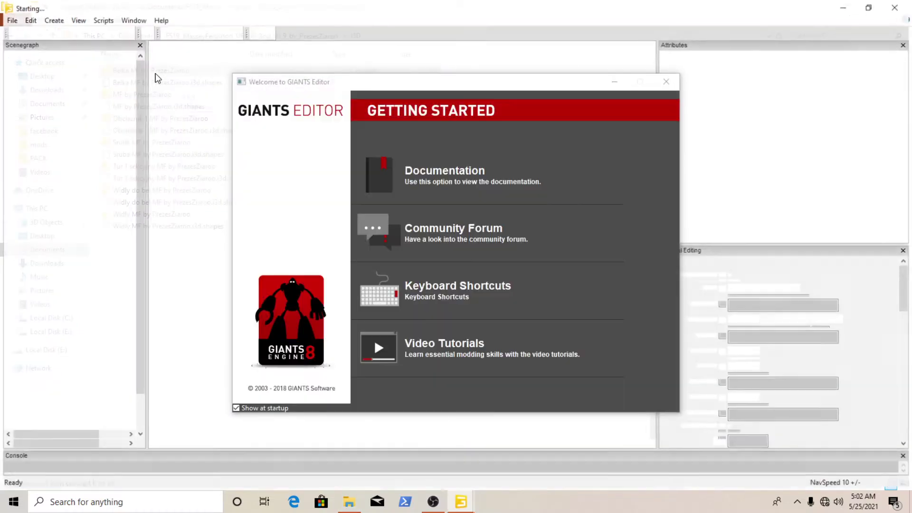
click(668, 83)
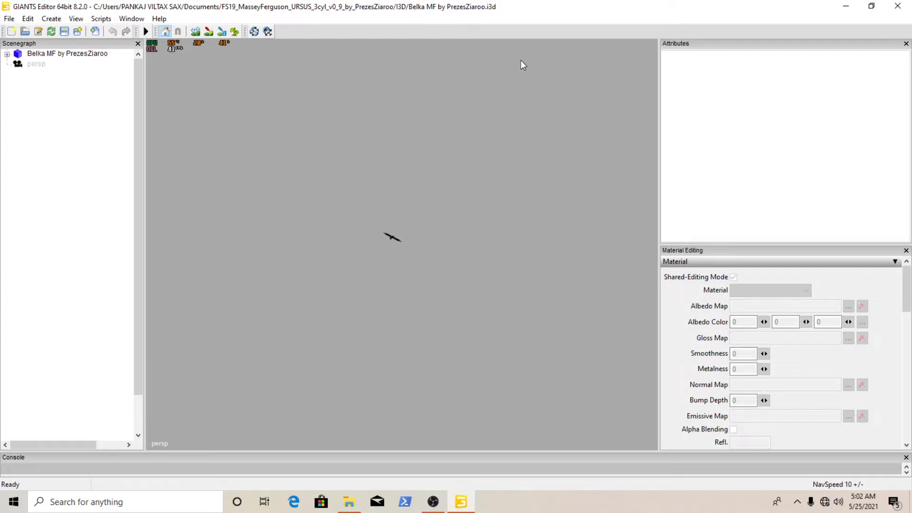
click(899, 5)
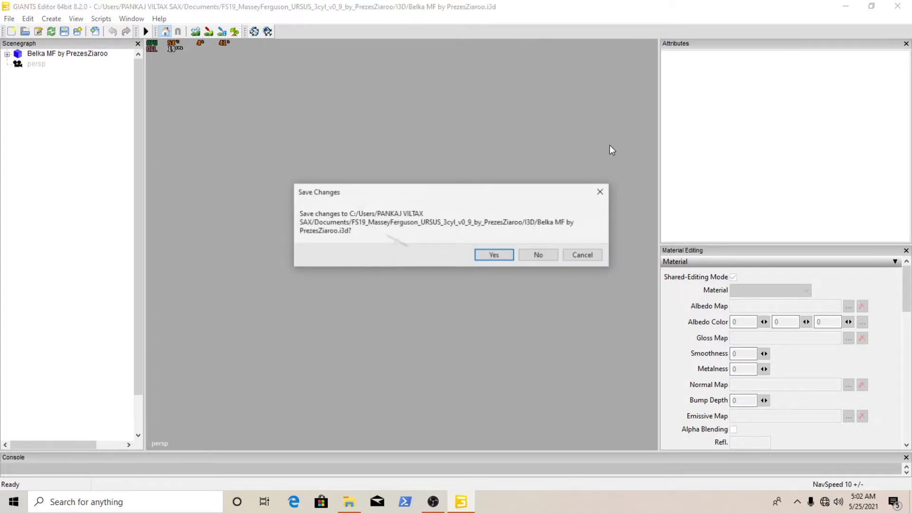
click(553, 256)
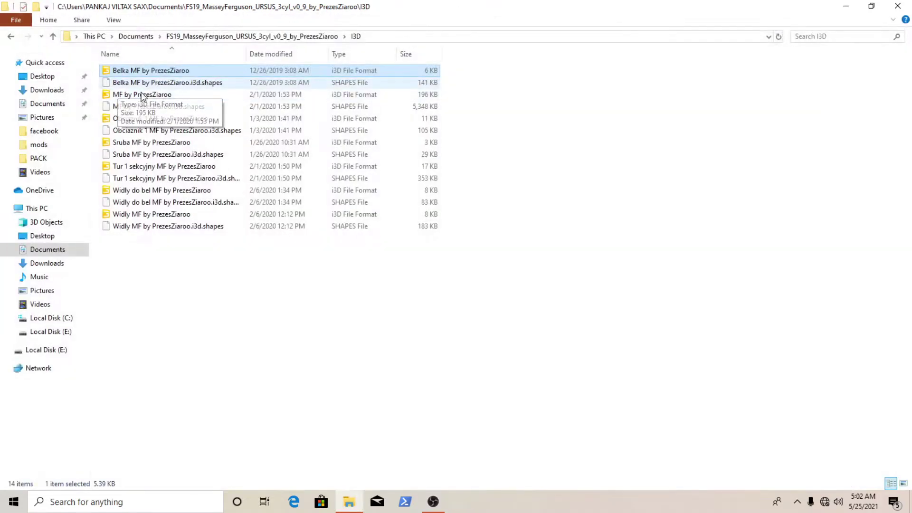
Inspect the Widly do bel MF i3d model in GIANTS Editor and close it without saving
click(133, 168)
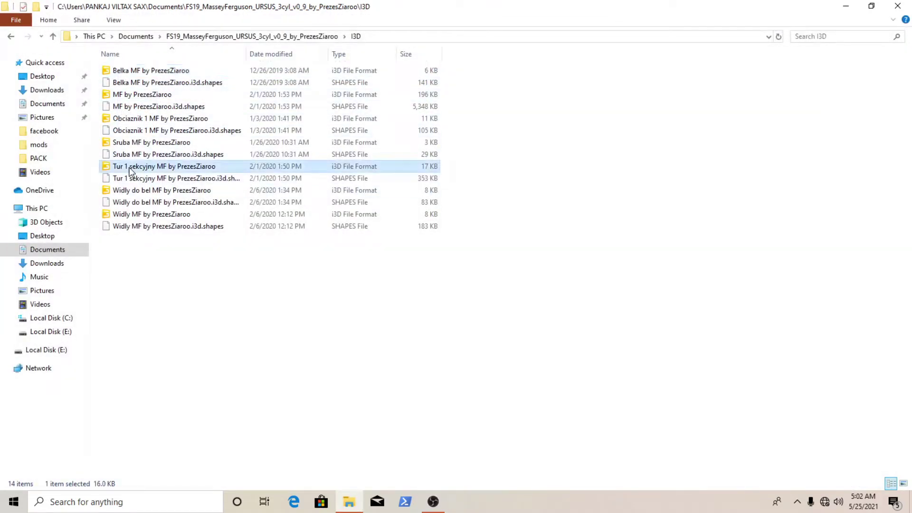
click(130, 192)
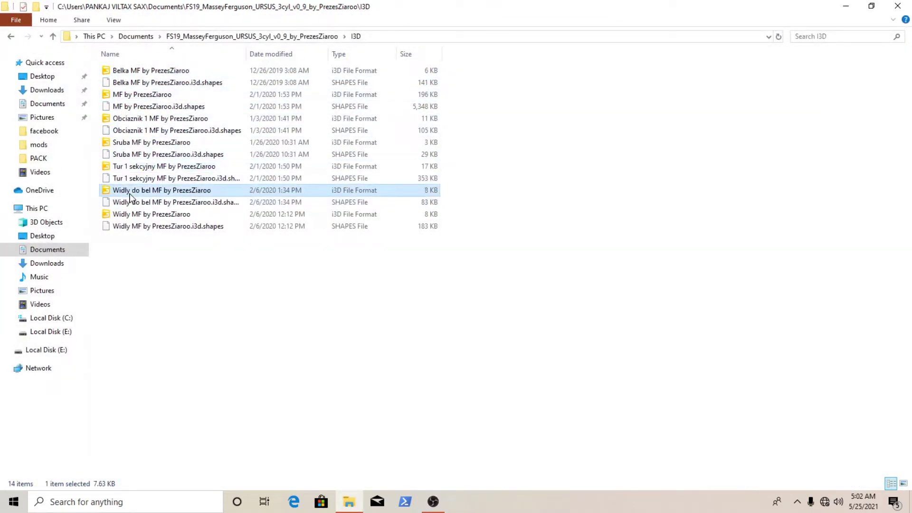
double_click(273, 195)
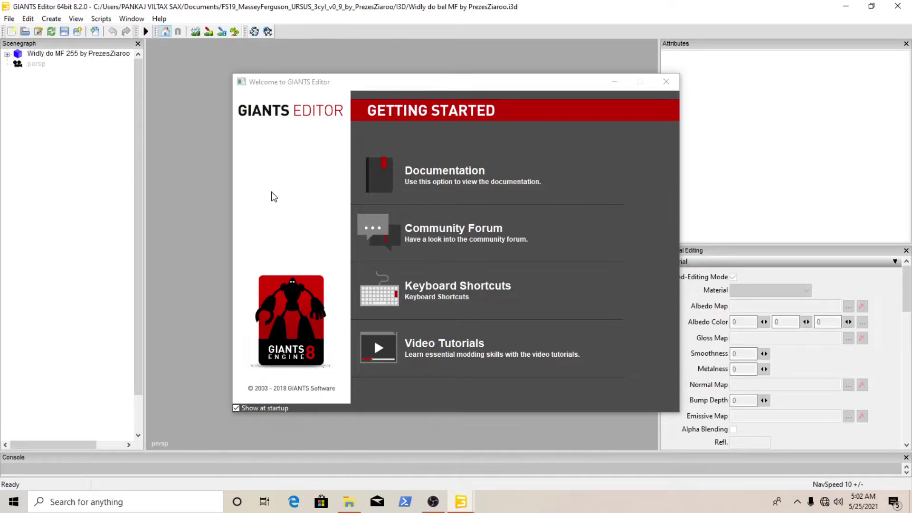
click(667, 80)
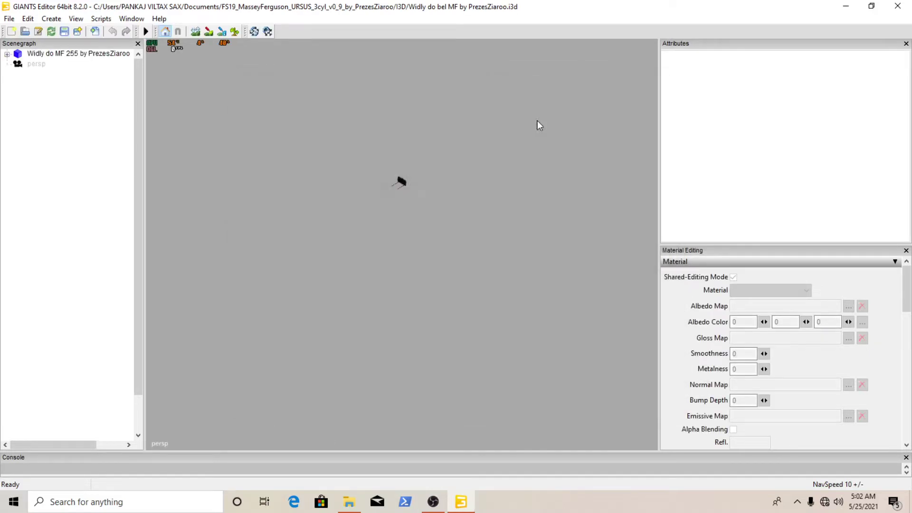
mouse_move(457, 154)
alt+mouse_down()
mouse_move(435, 144)
mouse_move(443, 133)
mouse_move(451, 139)
alt+mouse_up()
scroll(451, 139, up, 2)
click(898, 5)
click(534, 256)
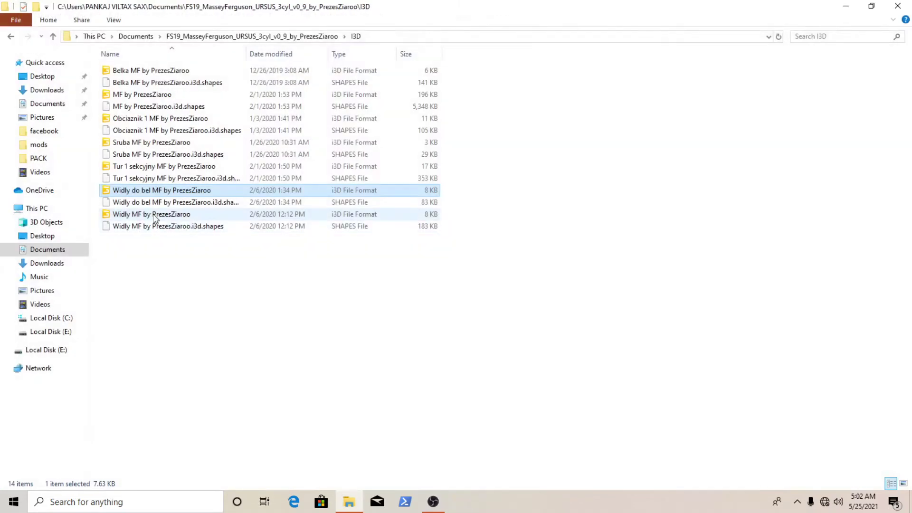
View the Tur 1 sekcyjny MF i3d model in GIANTS Editor and close it without saving
click(142, 167)
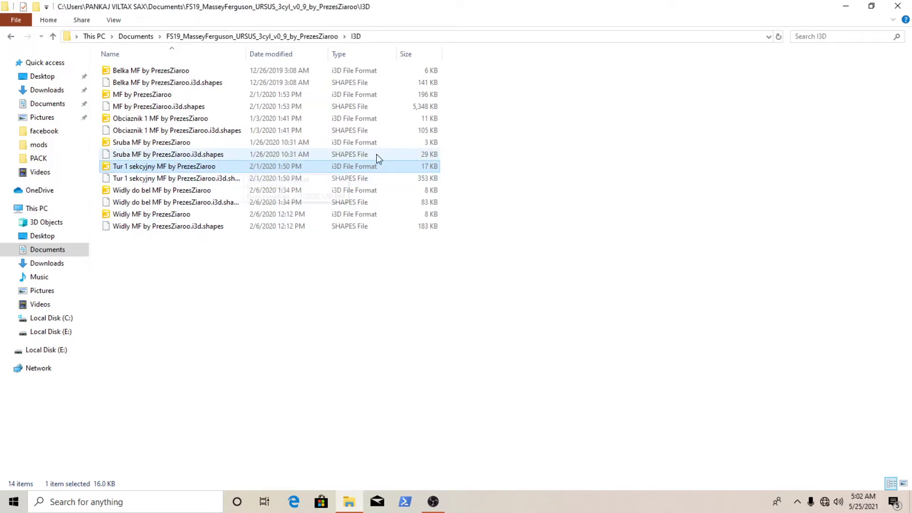
key(Return)
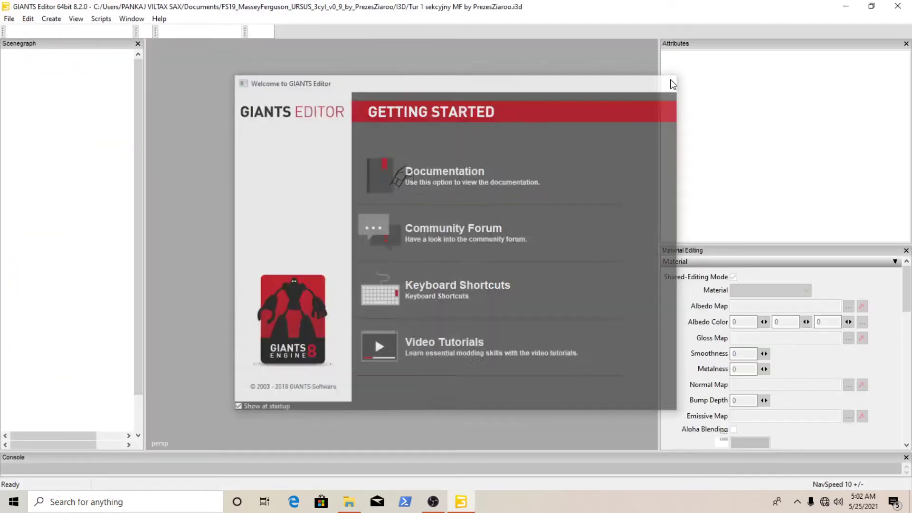
click(674, 84)
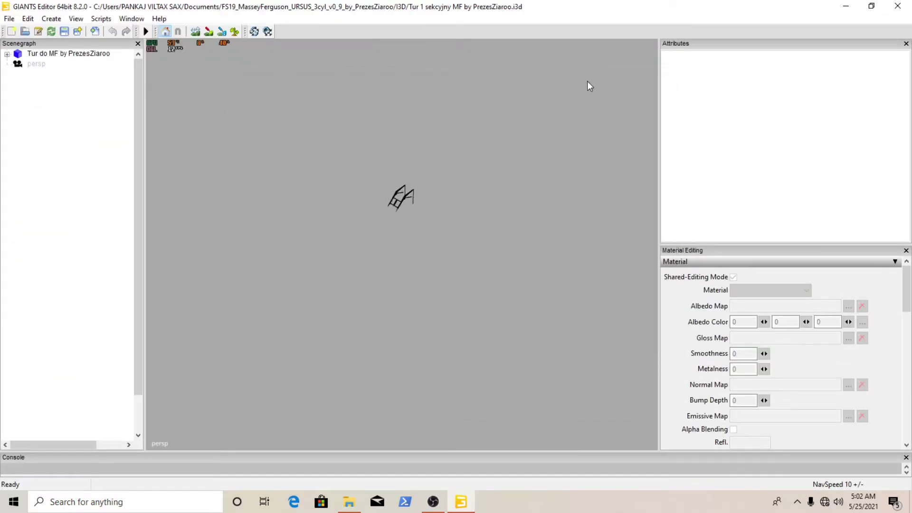
click(898, 6)
click(536, 256)
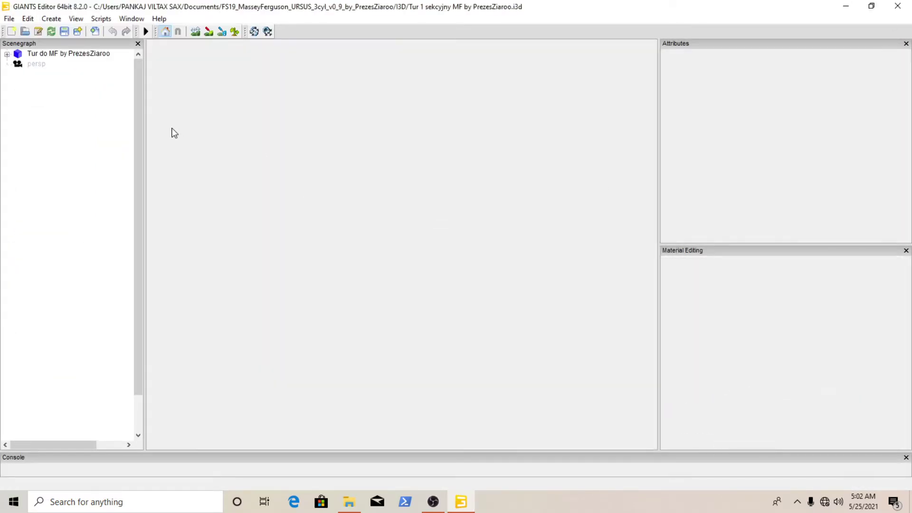
View the Sruba MF i3d model from the I3D folder in GIANTS Editor, and return to the folder
click(157, 144)
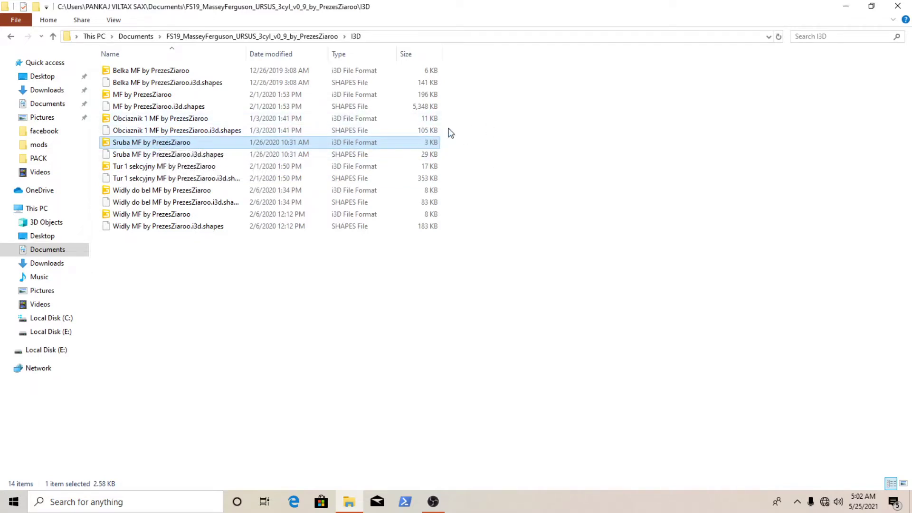
double_click(350, 145)
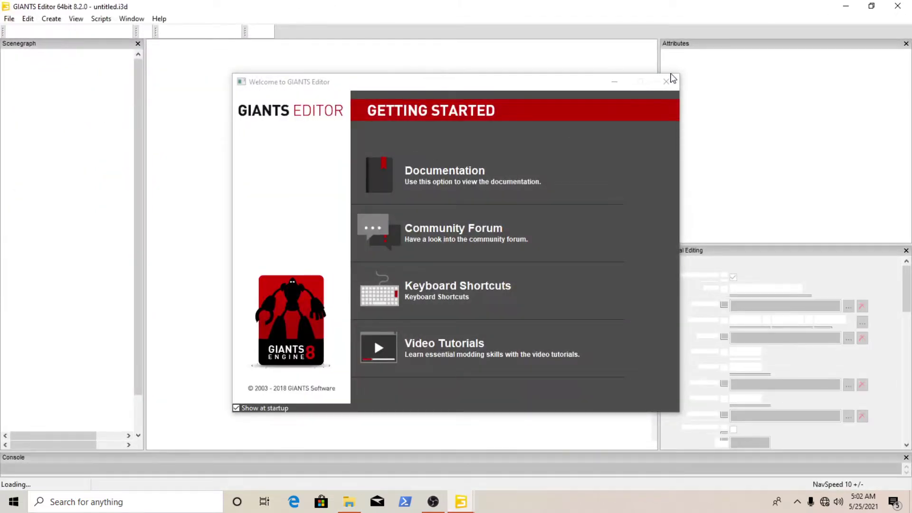
click(666, 81)
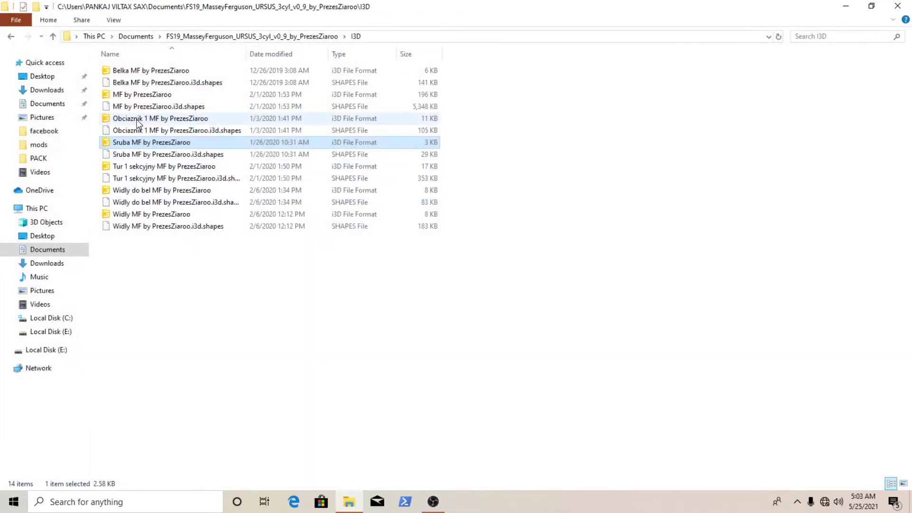
View the Obciaznik 1 MF i3d model in GIANTS Editor and close it without saving
click(136, 119)
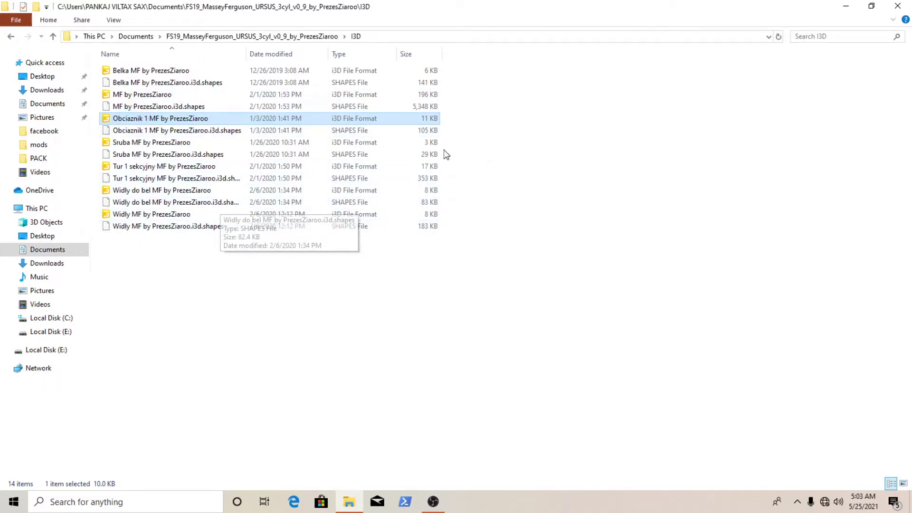
key(Return)
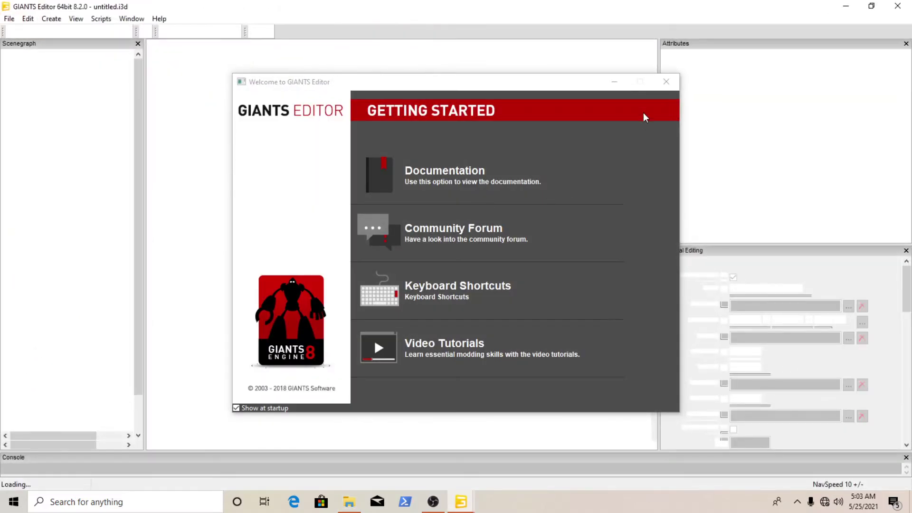
click(665, 82)
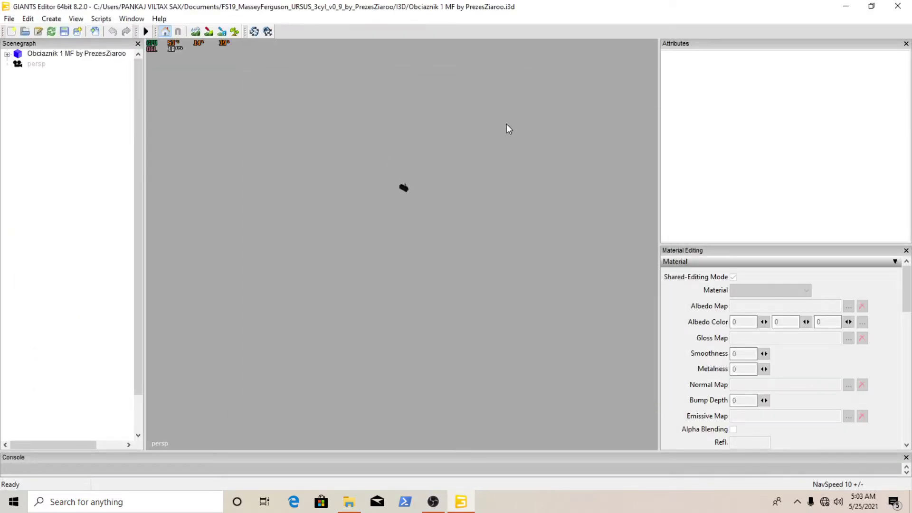
click(899, 6)
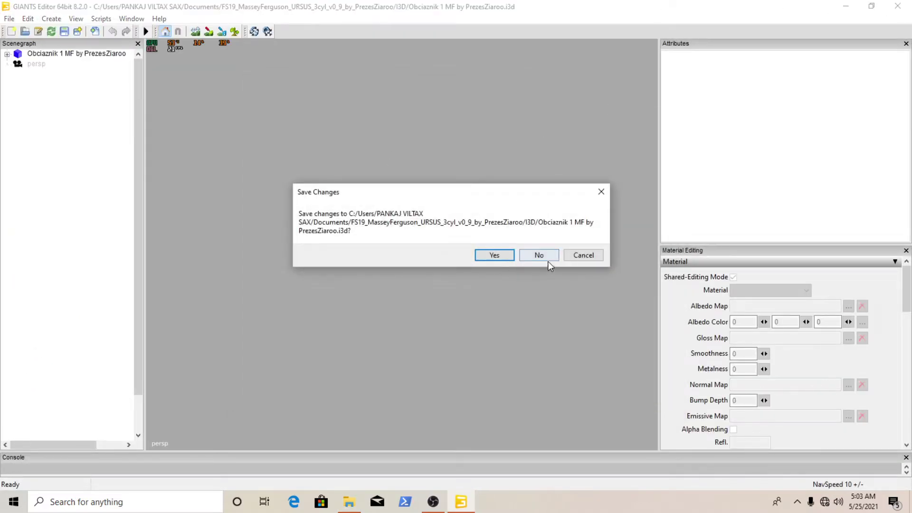
click(547, 257)
View the Widly MF i3d model in GIANTS Editor and return to the I3D folder
double_click(142, 214)
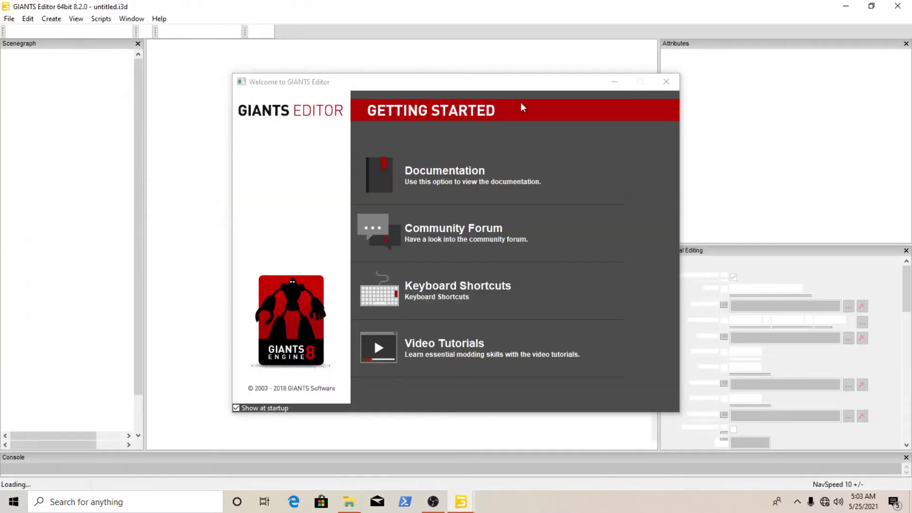
click(667, 81)
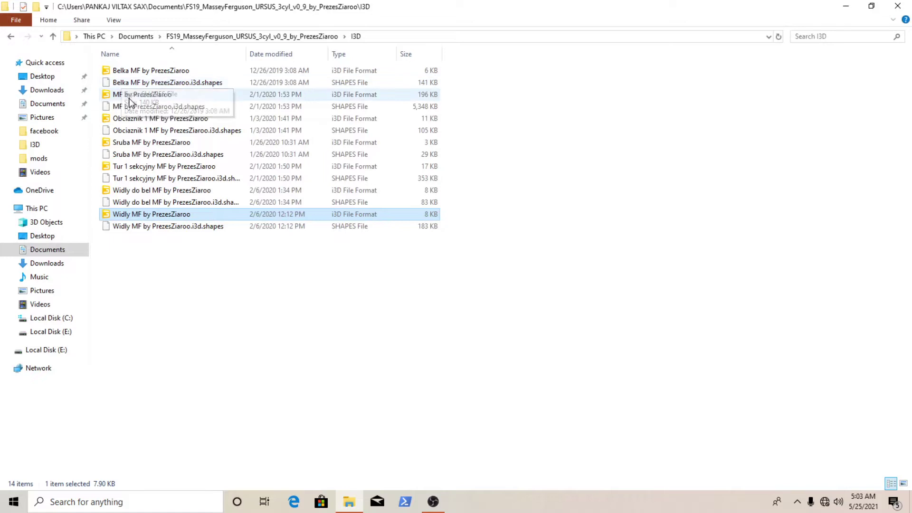
Open the MF i3d model from the I3D folder in GIANTS Editor and examine the whole tractor
click(127, 95)
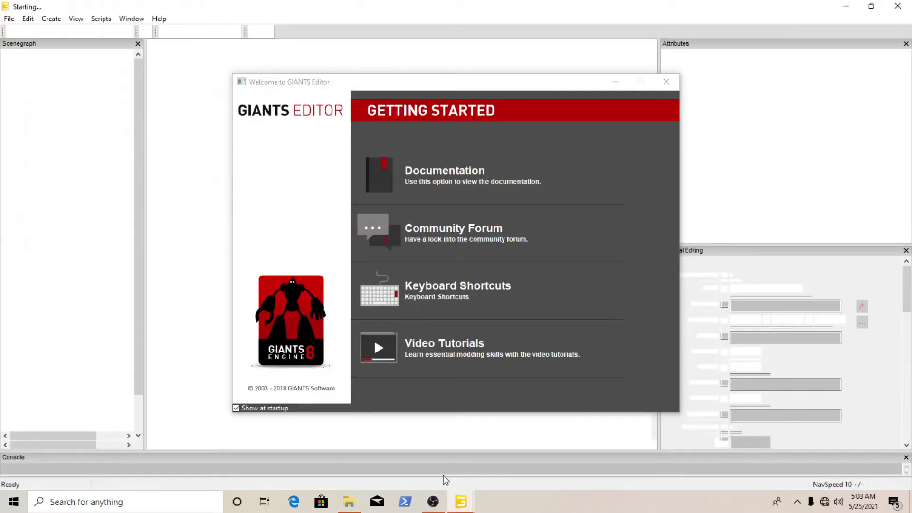
click(670, 81)
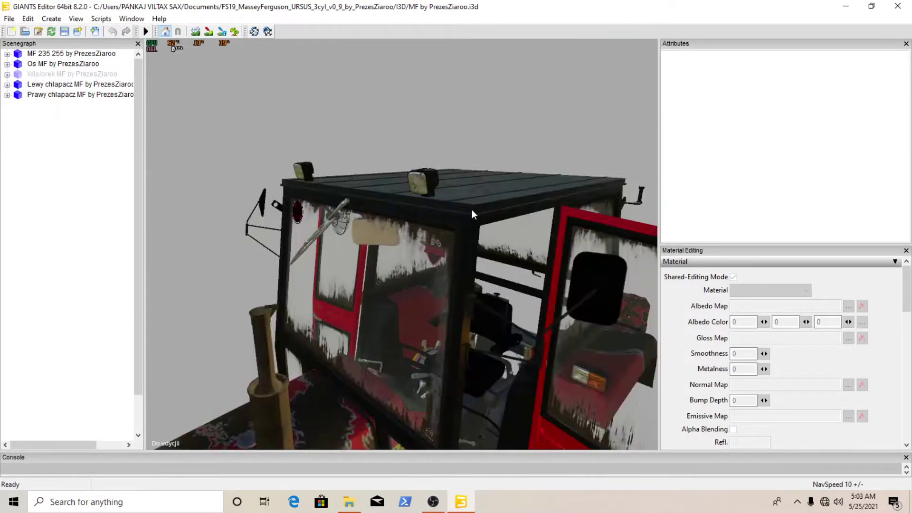
scroll(469, 209, down, 5)
alt+drag(469, 209, 468, 234)
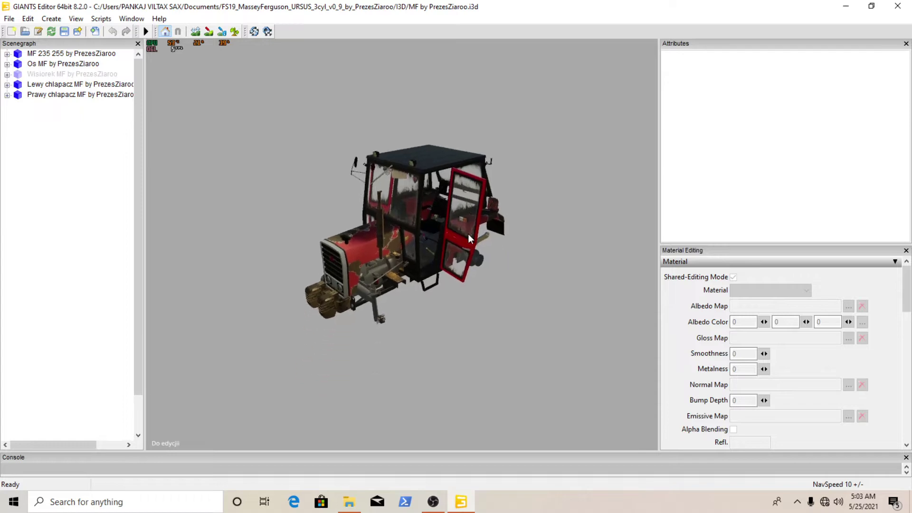
scroll(468, 233, up, 5)
scroll(470, 228, down, 4)
scroll(465, 216, up, 4)
scroll(469, 223, down, 4)
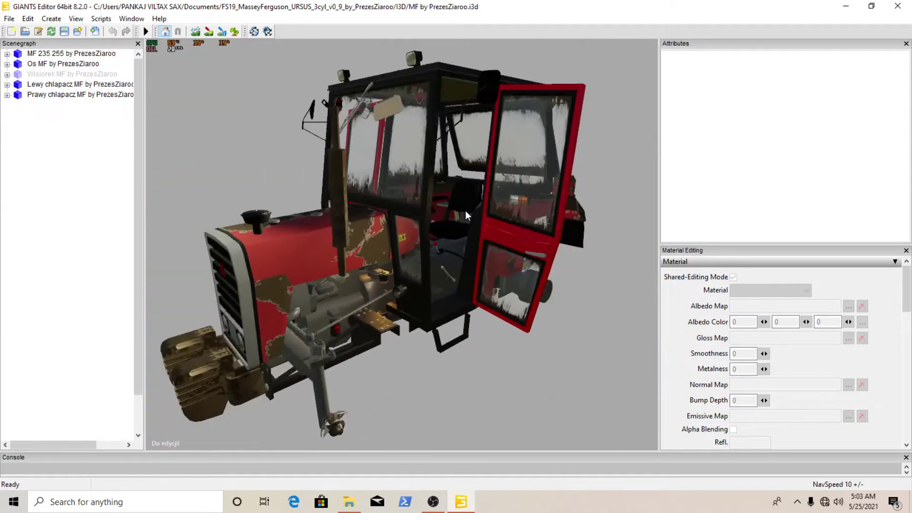
scroll(466, 210, up, 4)
scroll(467, 218, down, 4)
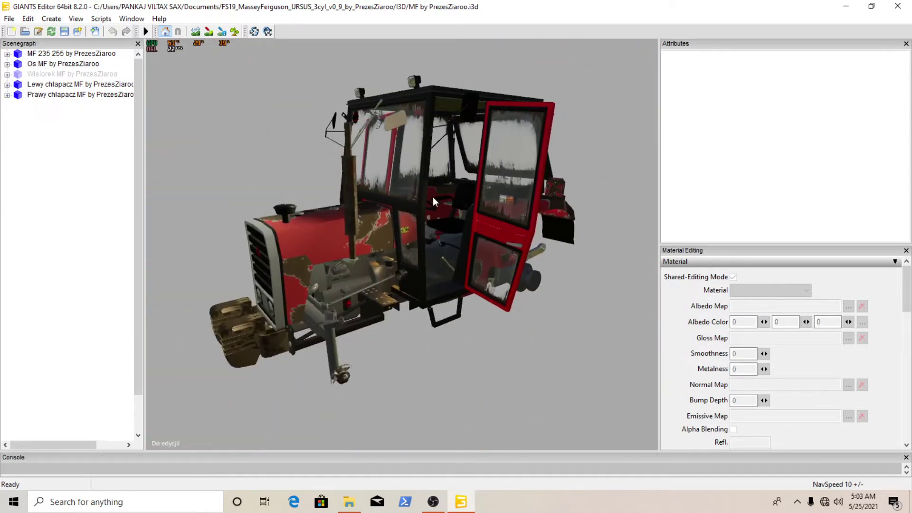
Check which tractor parts belong to the top-level MF 235 255, Os MF, Lewy chlapacz and Prawy chlapacz nodes
click(61, 54)
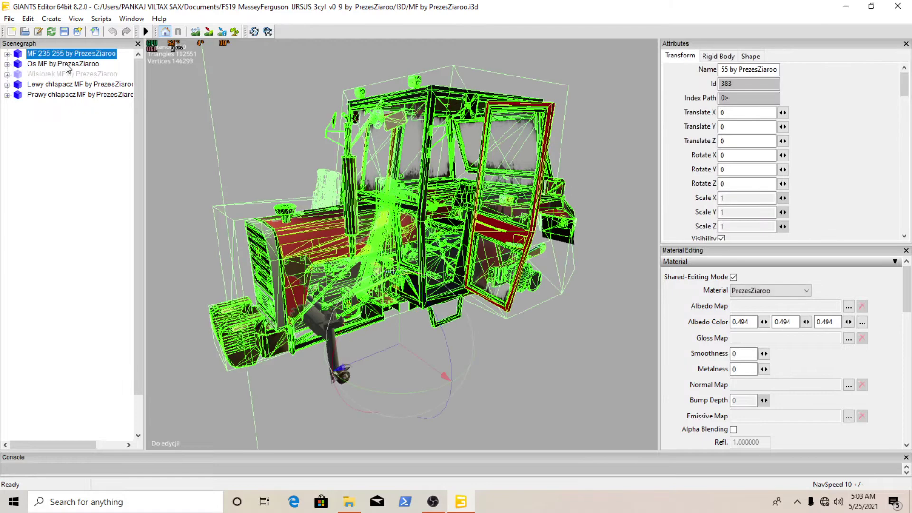
click(67, 64)
click(72, 86)
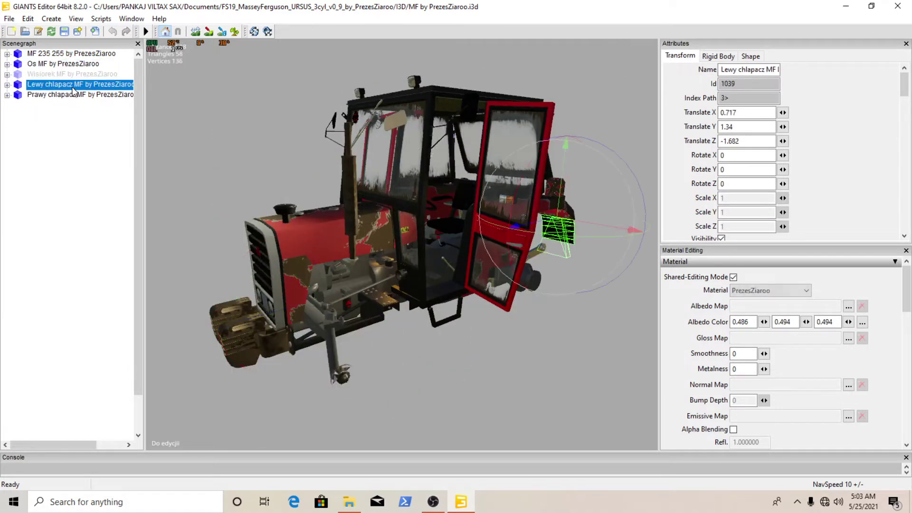
click(72, 96)
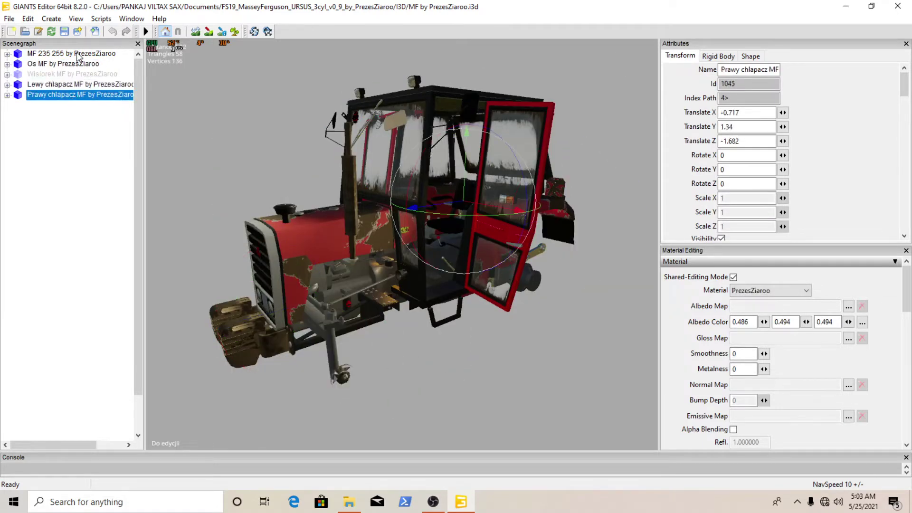
Expand the MF 235 255 node and check its subgroups from Kola przod through Swiatla on the model
double_click(71, 54)
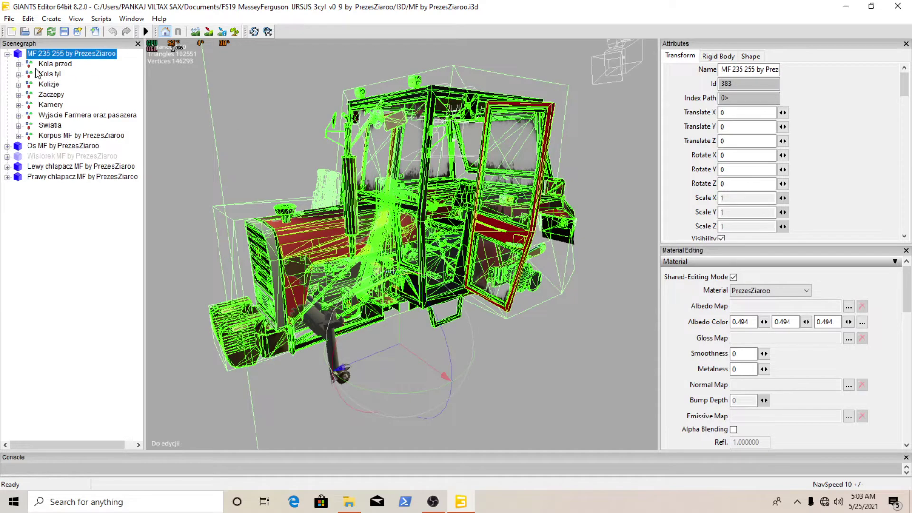
click(54, 63)
click(50, 74)
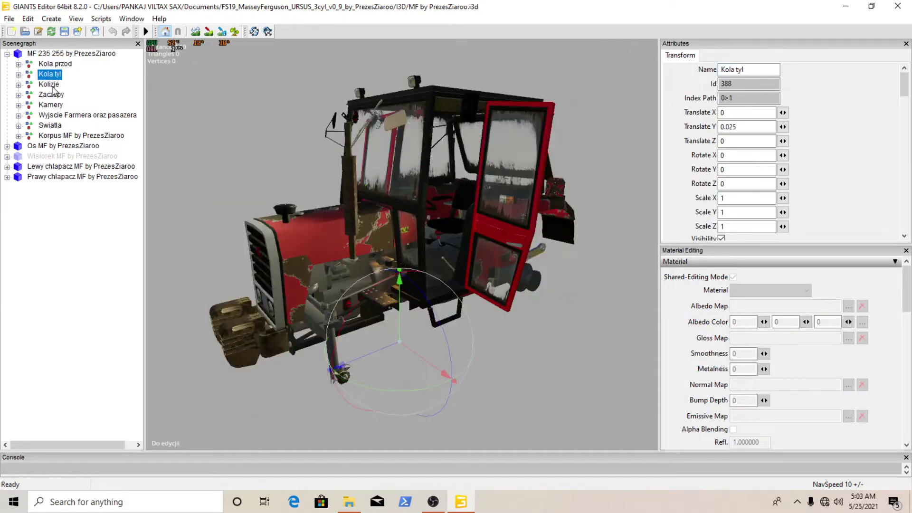
click(50, 85)
click(55, 98)
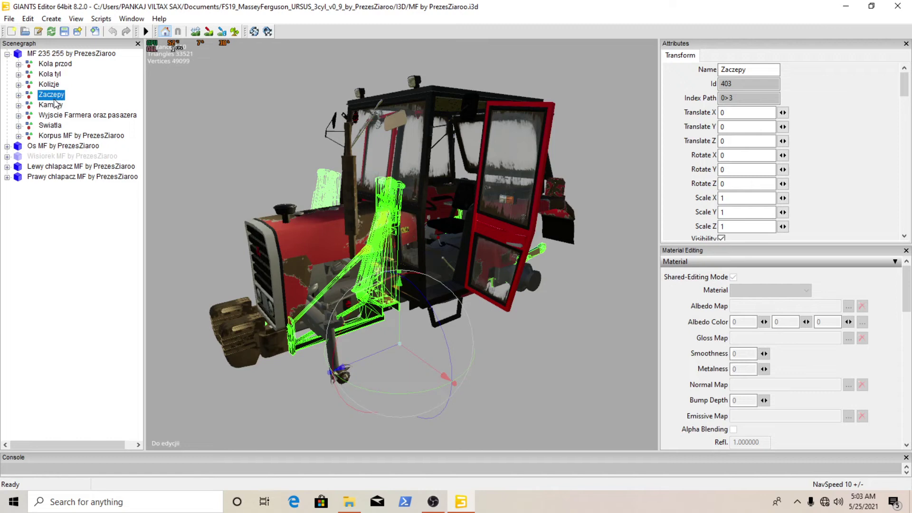
click(51, 105)
click(56, 116)
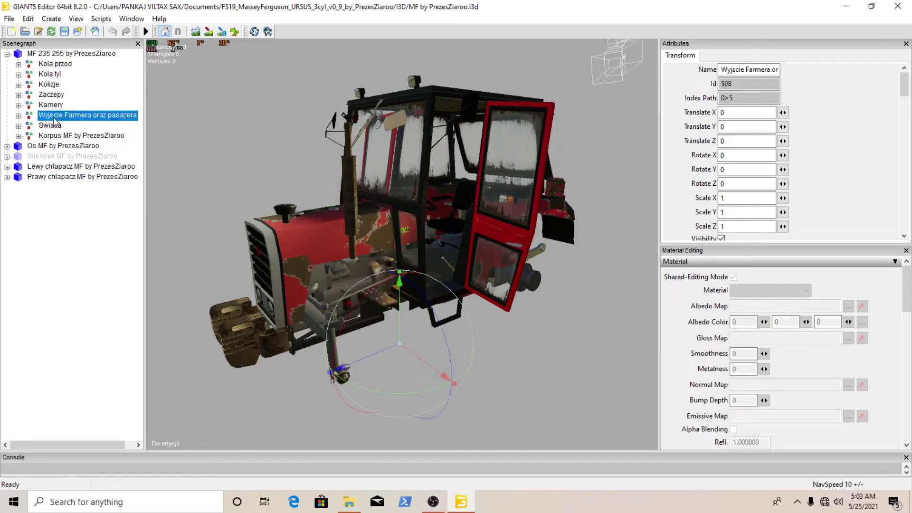
click(52, 127)
Expand the Korpus MF group and its Kabina konfiguracja subgroup, and select the Bez kabiny node
double_click(48, 136)
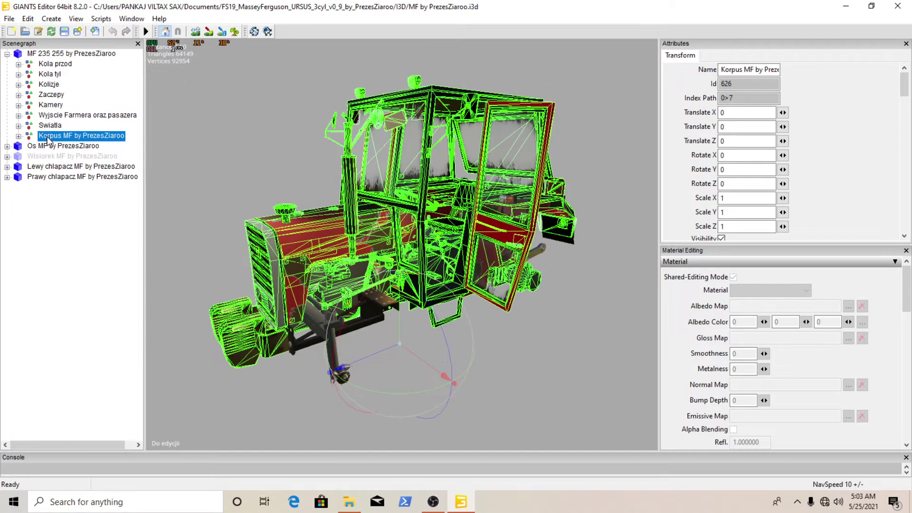
click(52, 146)
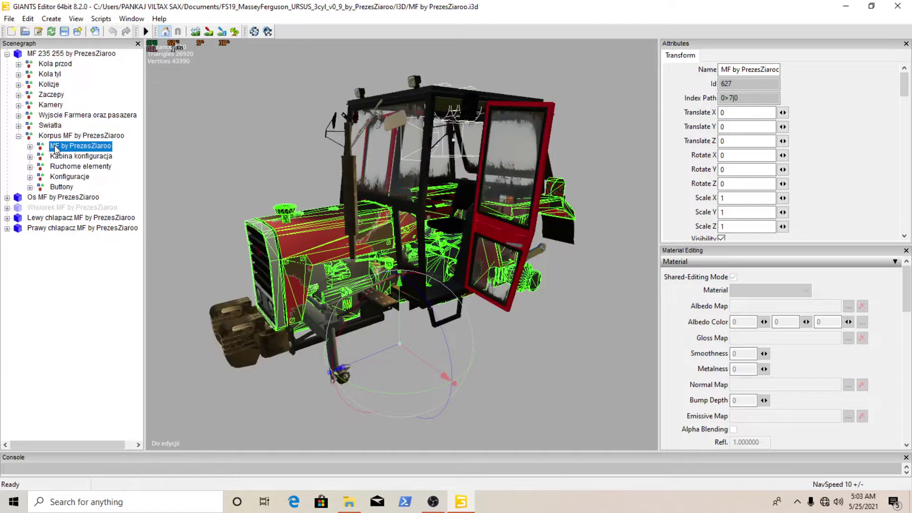
click(62, 157)
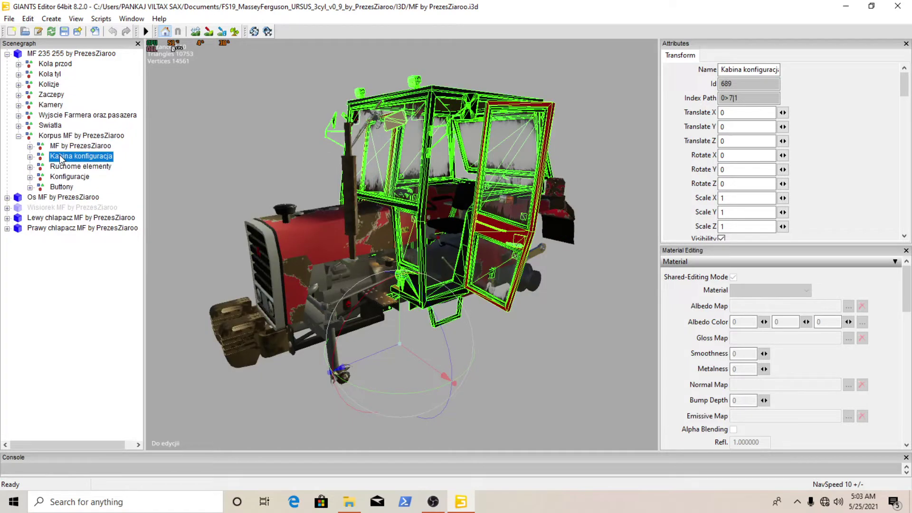
double_click(61, 158)
click(72, 167)
Examine the tractor's cab from the side at several distances and undo the last change
alt+drag(395, 191, 328, 186)
scroll(349, 181, up, 3)
scroll(347, 181, down, 5)
scroll(328, 187, up, 3)
scroll(328, 186, down, 5)
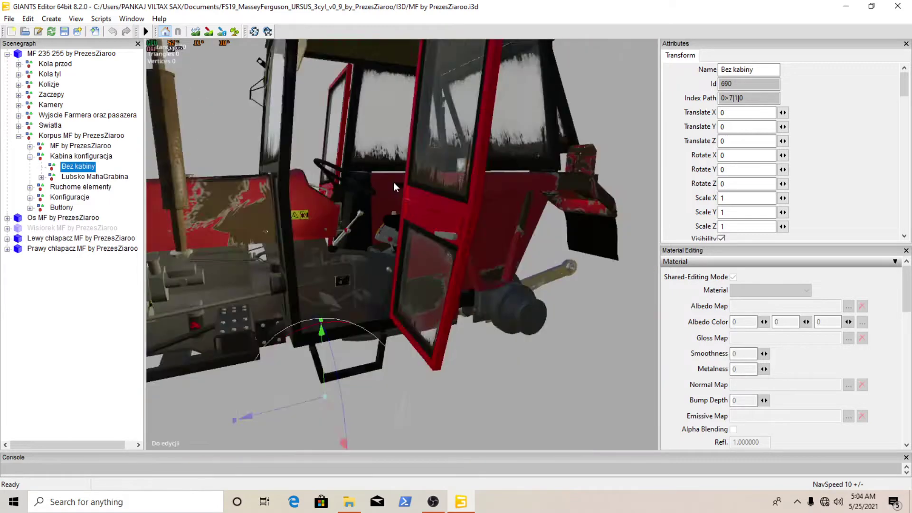
drag(394, 151, 404, 52)
key(ctrl+z)
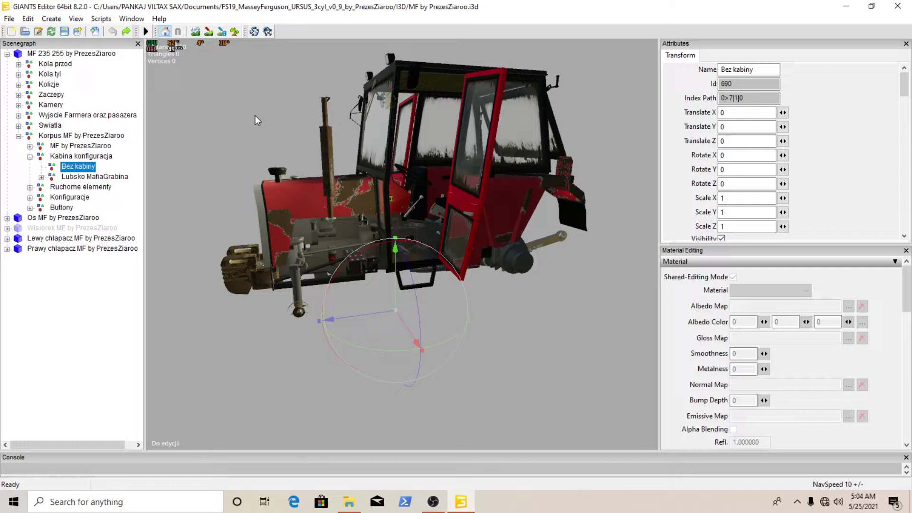
Delete the Kabina konfiguracja group from Korpus MF to remove the tractor's cab
click(118, 177)
click(70, 159)
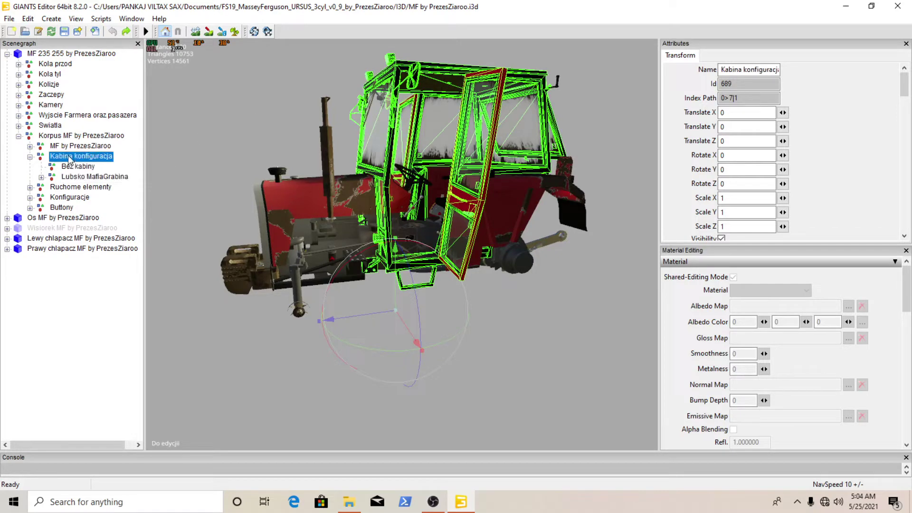
key(Delete)
Examine the loose cab parts left floating above the tractor, including the wiper, the fan and the rear piece
alt+middle_drag(270, 119, 275, 175)
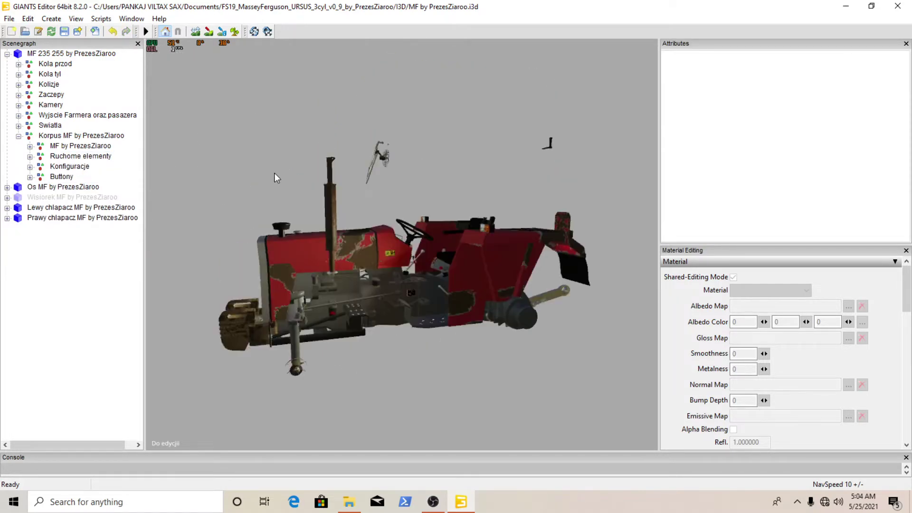
scroll(327, 223, up, 4)
alt+drag(327, 223, 287, 184)
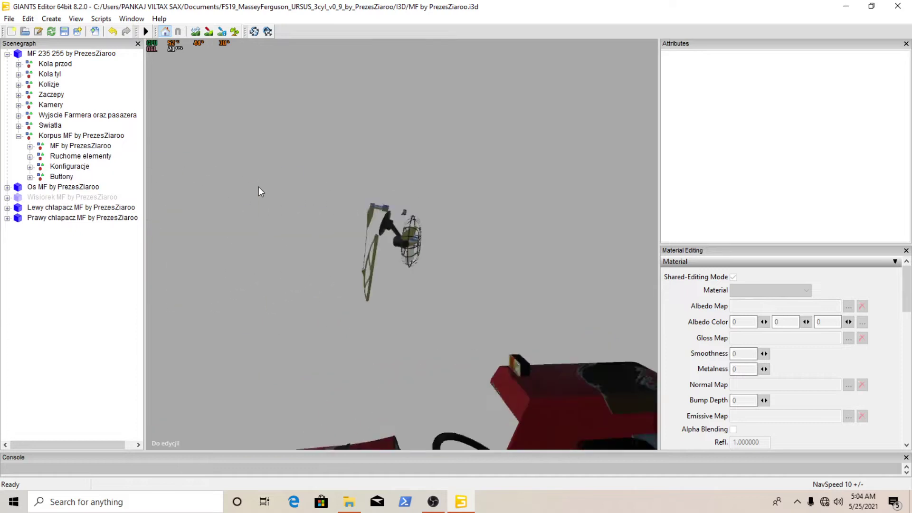
scroll(259, 186, down, 2)
scroll(226, 180, down, 2)
scroll(228, 178, up, 4)
scroll(228, 179, up, 4)
scroll(300, 184, down, 3)
middle_drag(287, 184, 610, 208)
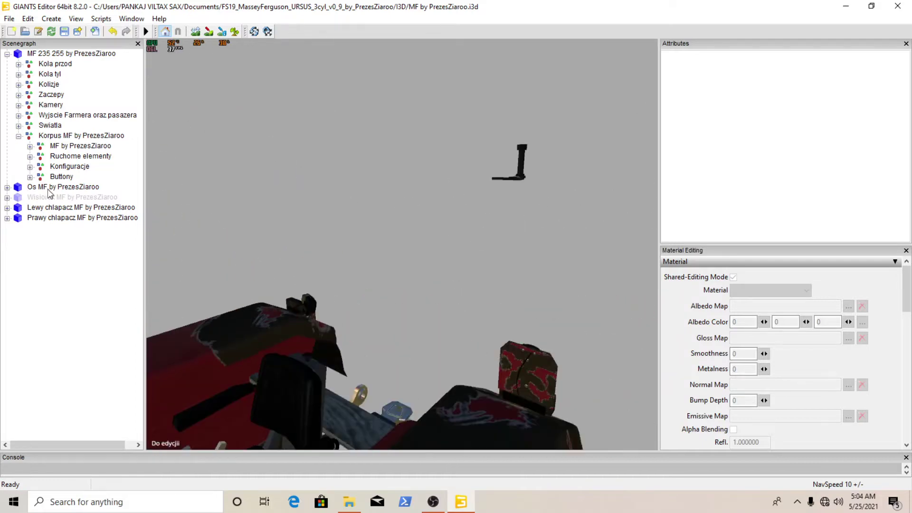
Check which parts of the model belong to the Buttony and Konfiguracje groups of Korpus MF
click(62, 176)
middle_drag(256, 177, 360, 185)
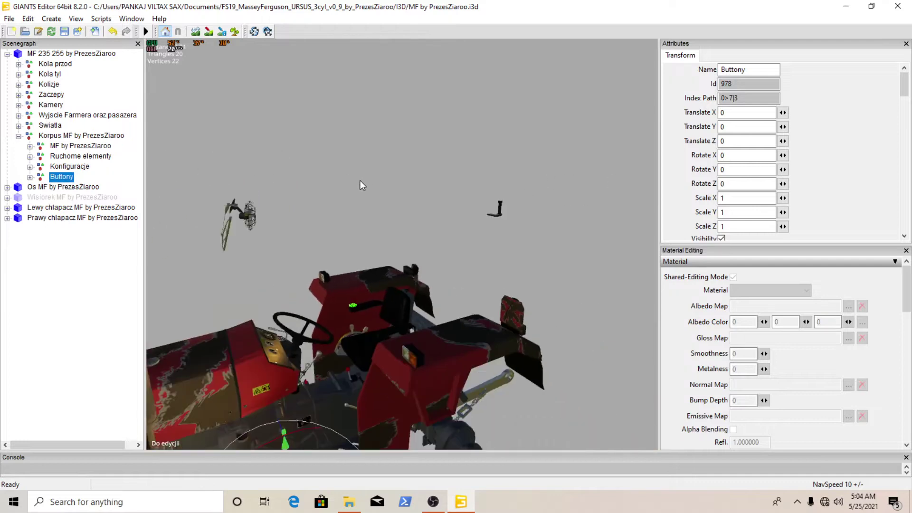
click(66, 168)
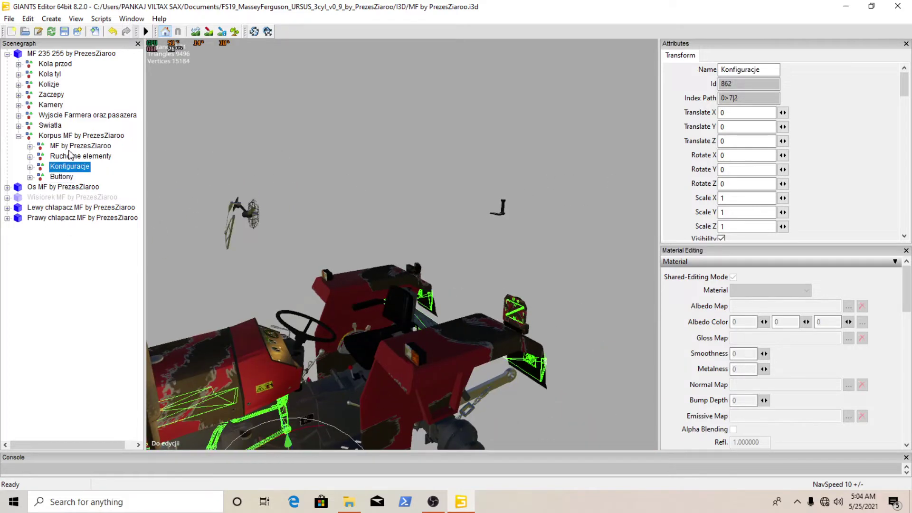
Expand the Ruchome elementy group and check its 1. Siedzenia and 2. Kierownice parts on the model
click(70, 157)
double_click(70, 158)
click(76, 168)
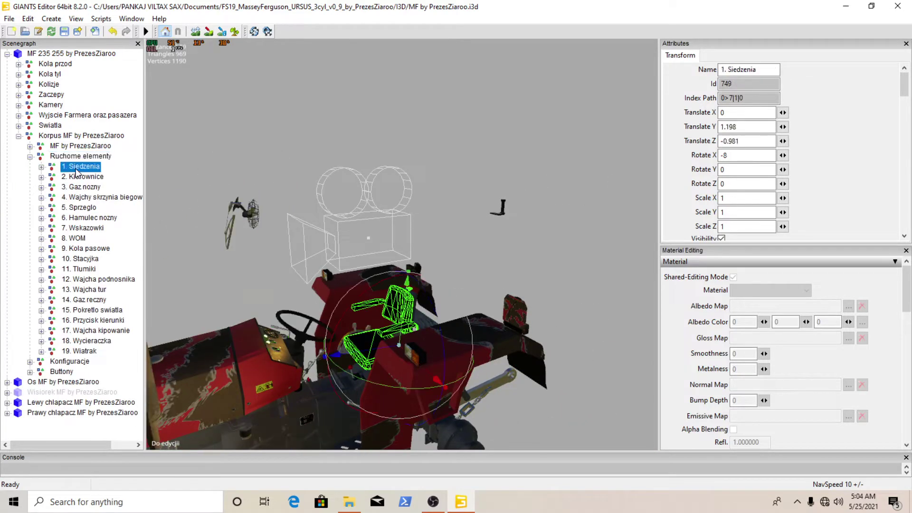
click(83, 178)
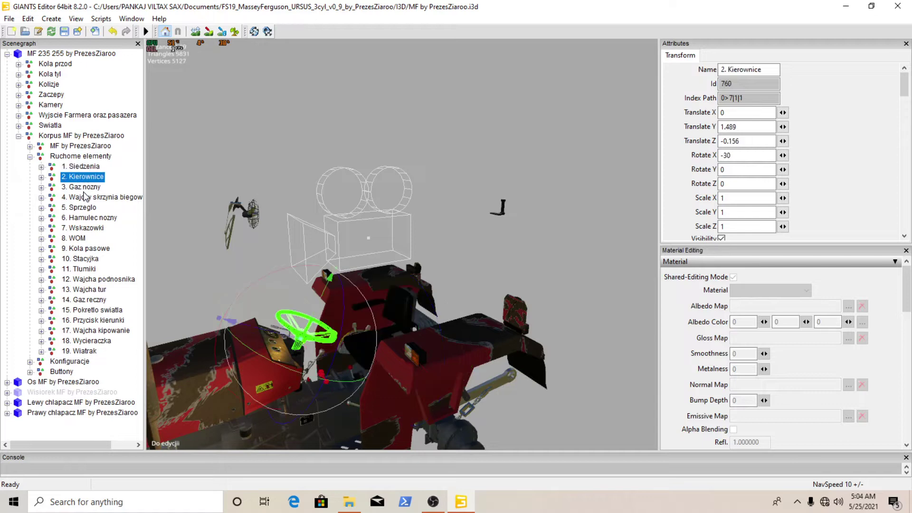
alt+drag(304, 318, 221, 258)
scroll(220, 257, down, 3)
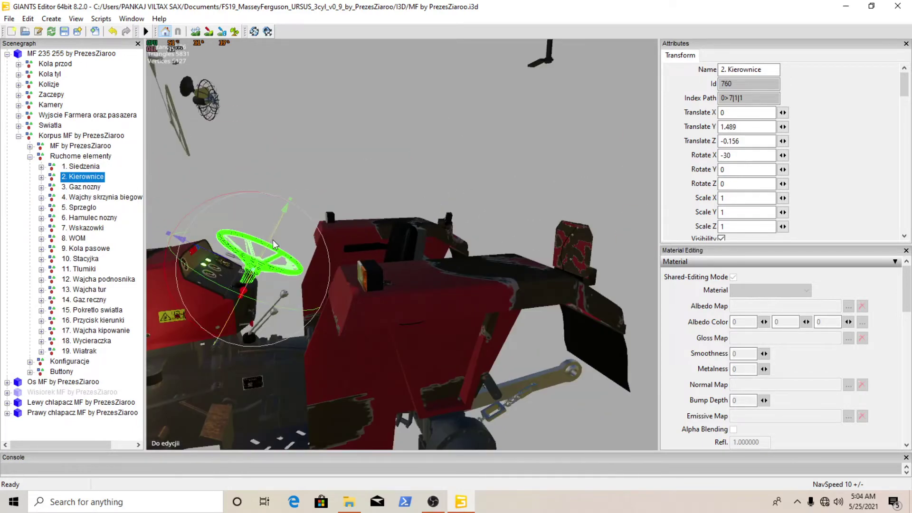
scroll(287, 213, up, 3)
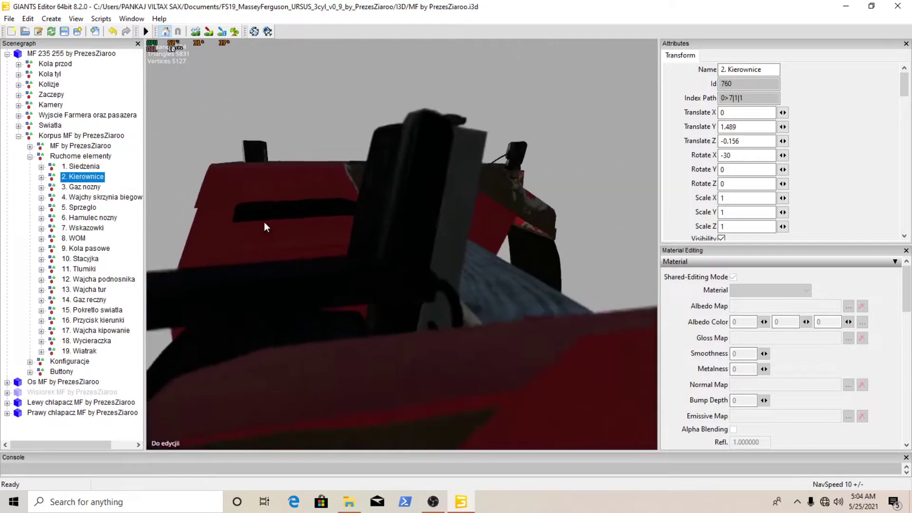
key(f)
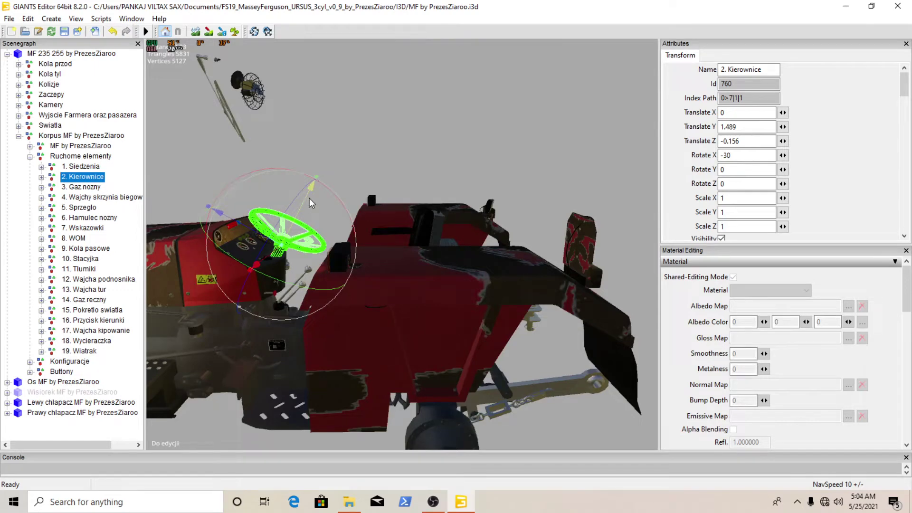
Select the turnLightLeftFront light and examine the steering wheel and dashboard area of the tractor
drag(309, 198, 300, 206)
click(303, 158)
alt+drag(303, 159, 256, 198)
scroll(287, 161, up, 3)
scroll(278, 159, down, 3)
scroll(256, 197, up, 3)
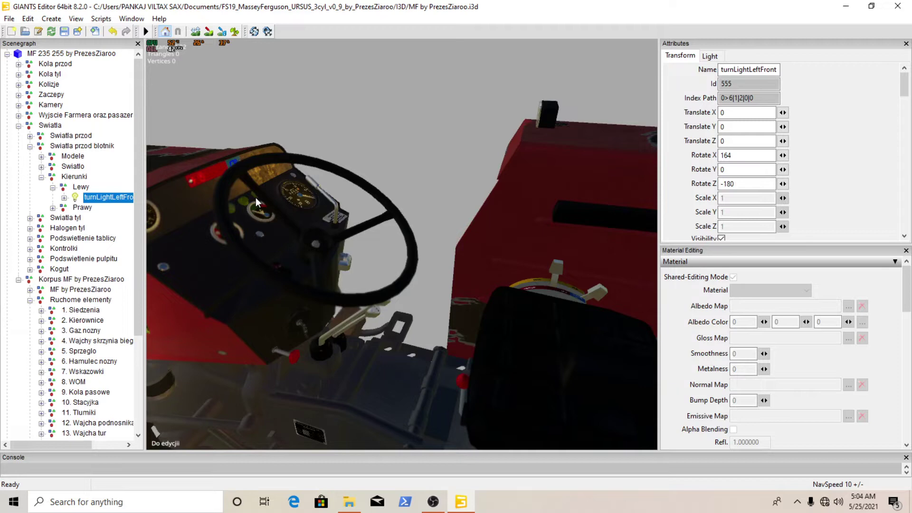
key(f)
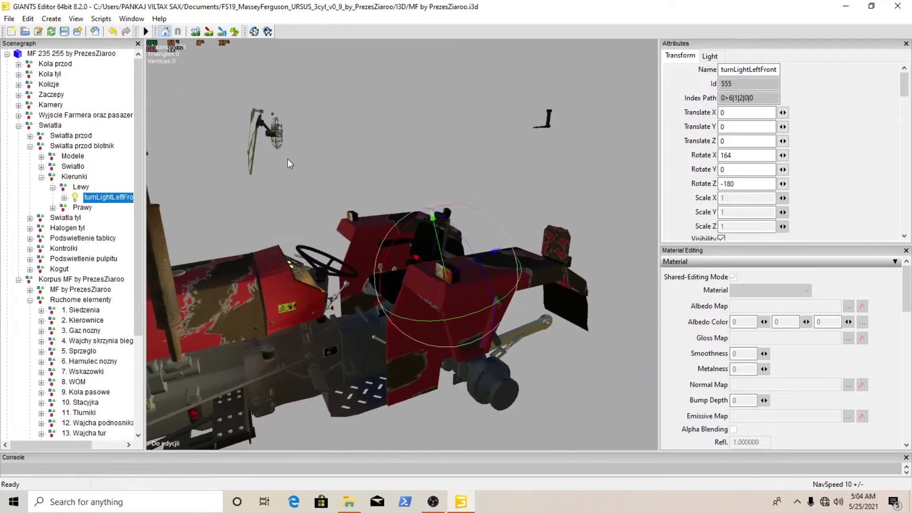
Collapse the Kierunki group and check which parts the light groups from Swiatla tyl to Podswietlenie pulpitu cover
click(41, 177)
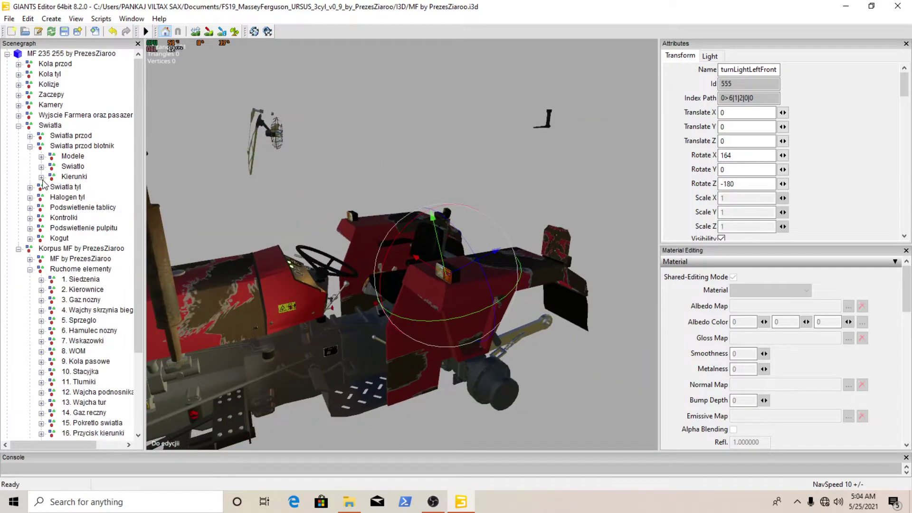
click(63, 188)
click(64, 198)
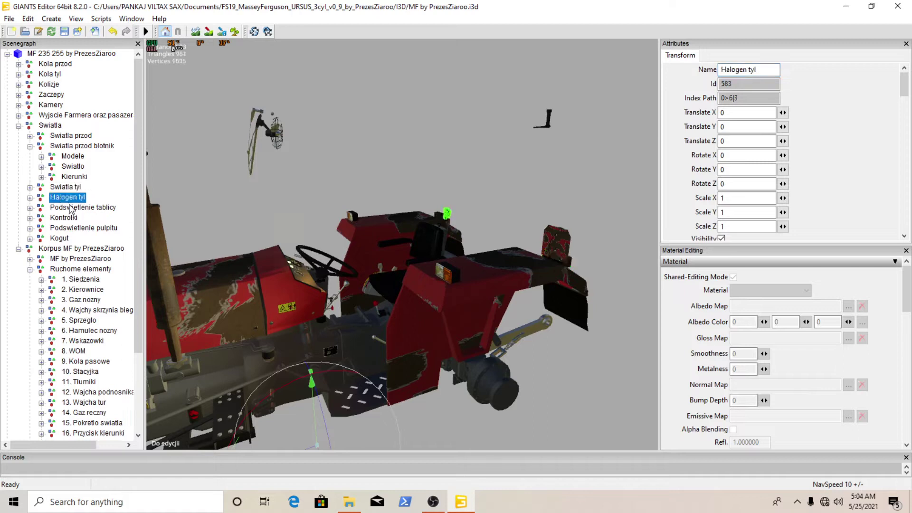
click(71, 209)
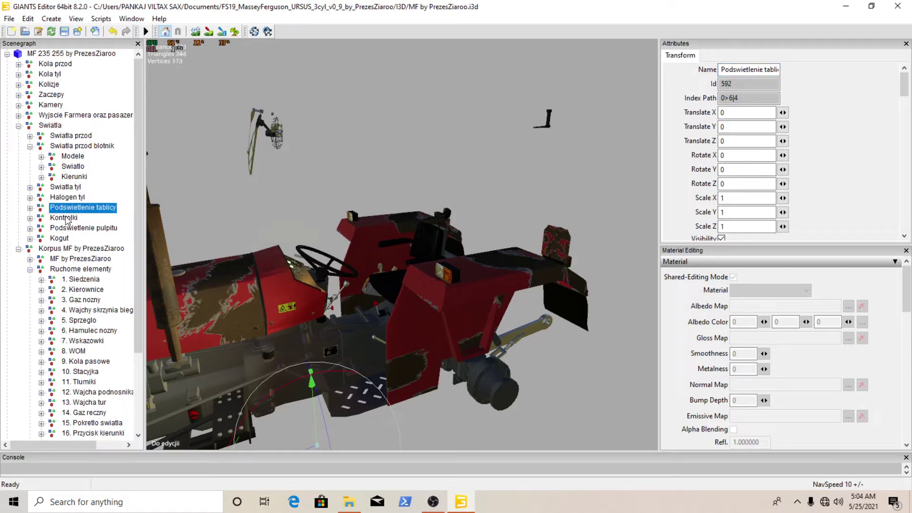
click(67, 219)
click(66, 229)
Delete the Kogut light group floating above the tractor
click(59, 239)
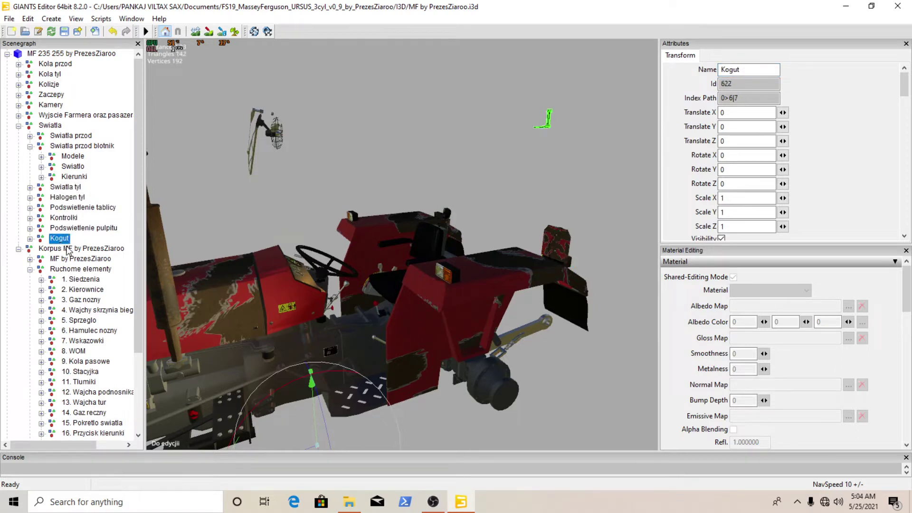
alt+drag(439, 216, 442, 210)
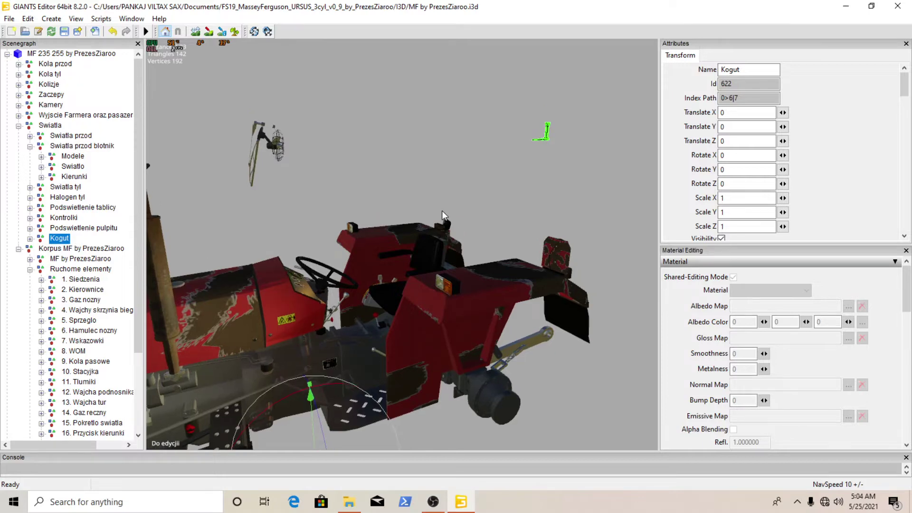
key(Delete)
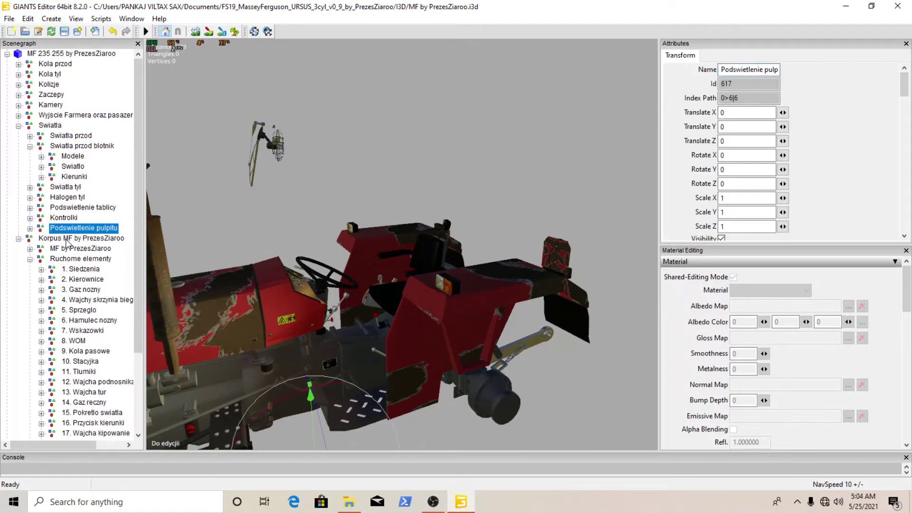
Check which parts of the model belong to Korpus MF and its main body and Ruchome elementy subgroups
click(67, 242)
double_click(66, 242)
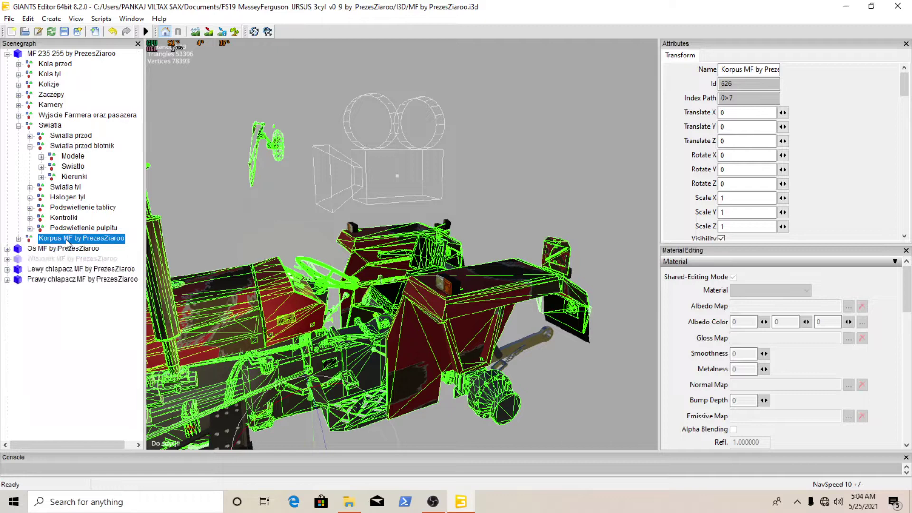
double_click(73, 243)
click(74, 252)
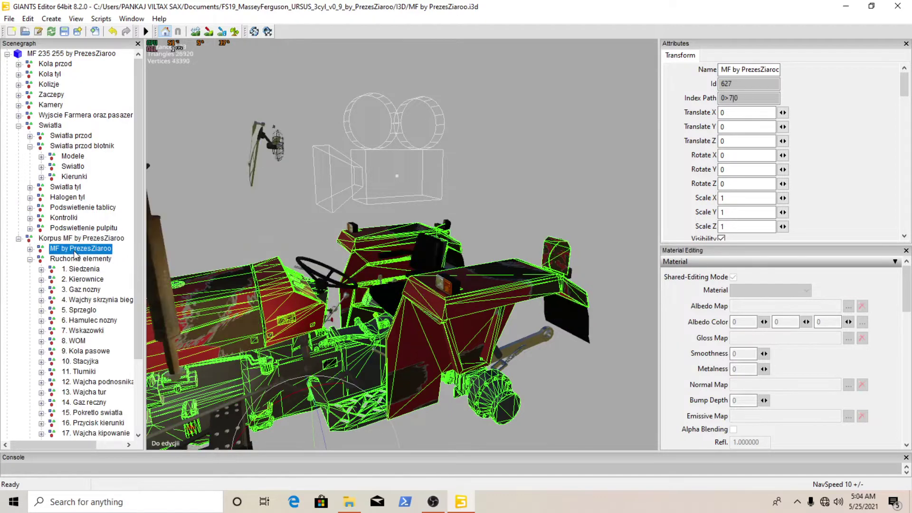
click(77, 259)
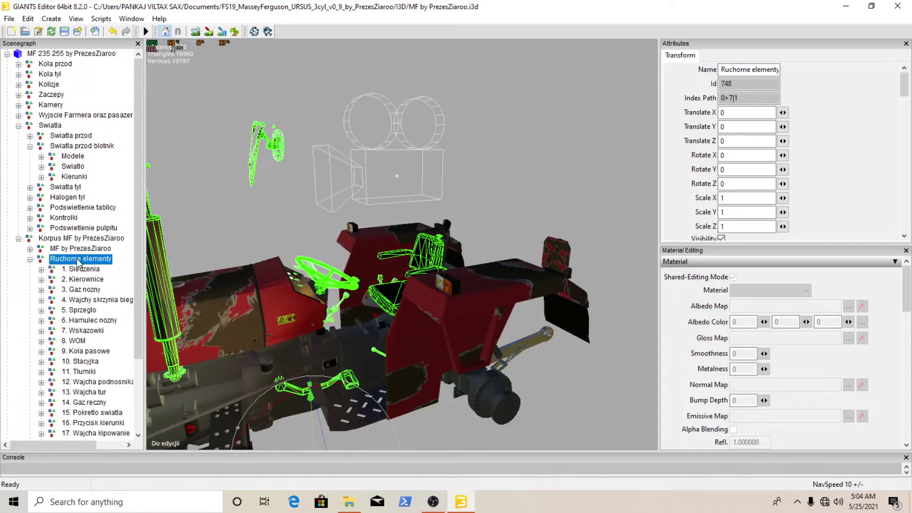
double_click(81, 259)
scroll(340, 246, down, 2)
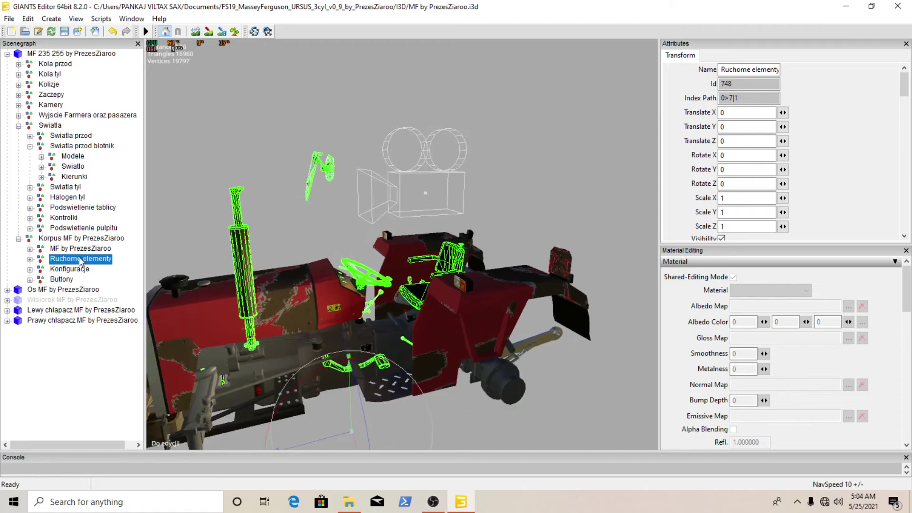
double_click(79, 259)
Check the Ruchome elementy parts from 1. Siedzenia to 8. WOM on the model
click(80, 270)
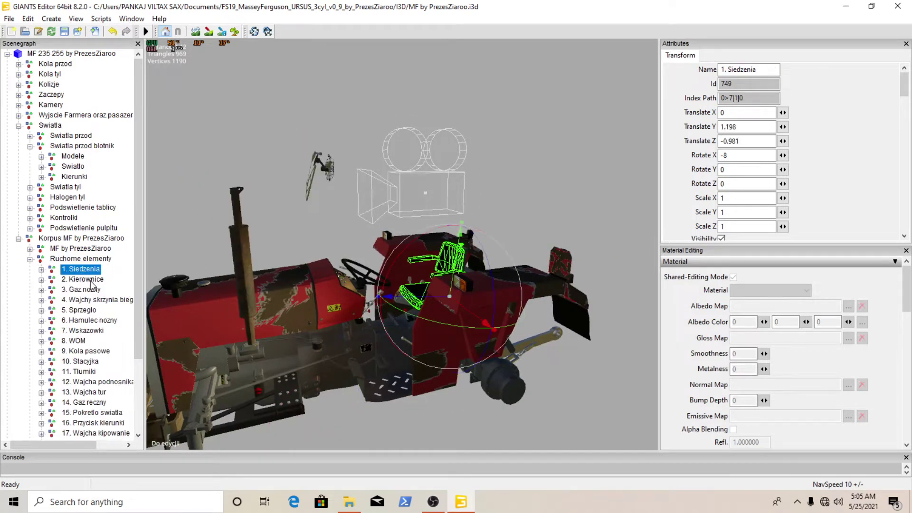
click(90, 280)
click(86, 291)
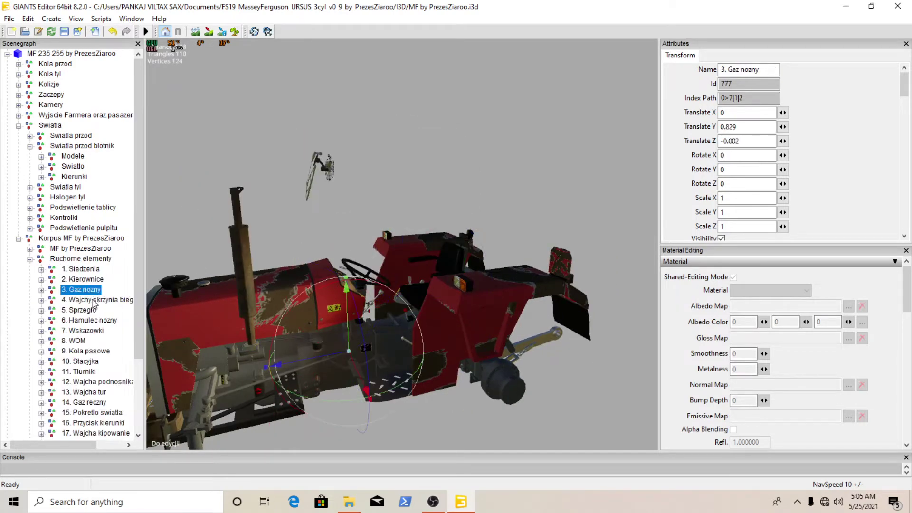
click(93, 301)
click(83, 311)
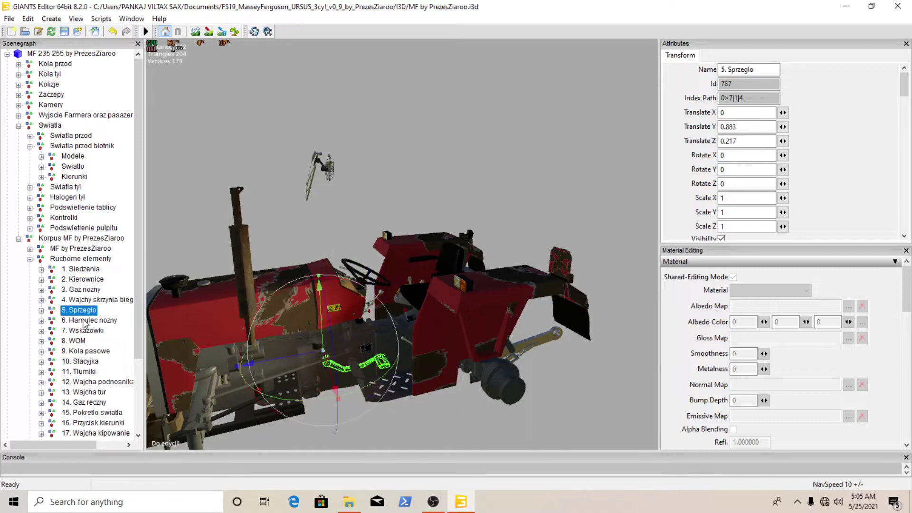
click(85, 322)
click(84, 331)
click(79, 341)
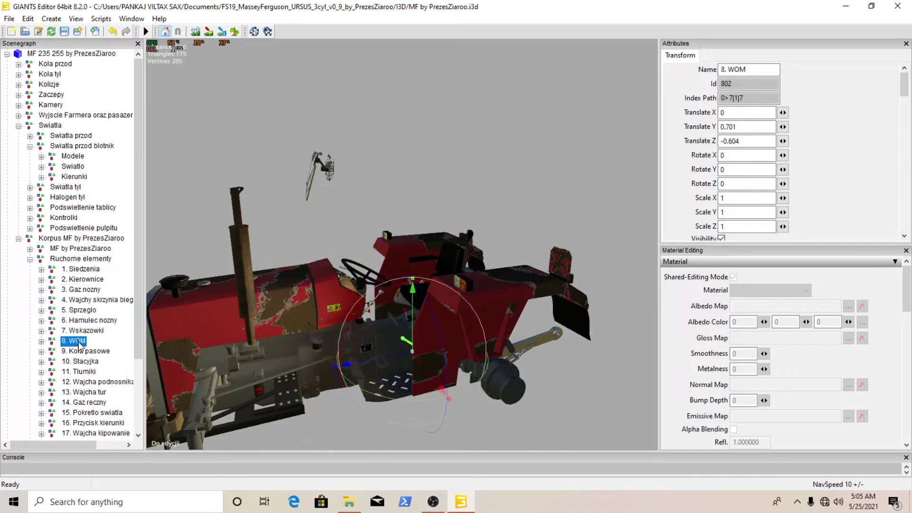
Check the Ruchome elementy parts from 9. Kola pasowe to 12. Wajcha podnosnika on the model
scroll(80, 347, down, 1)
click(81, 340)
scroll(81, 341, down, 1)
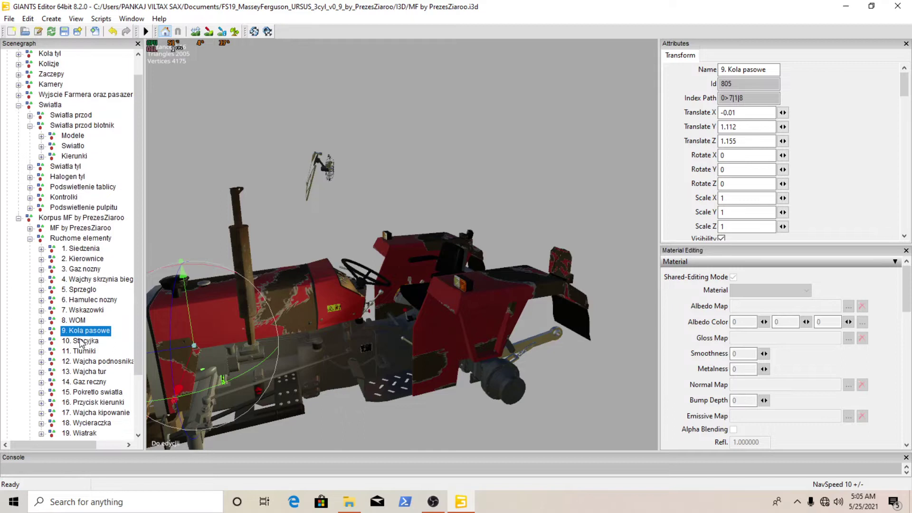
click(80, 340)
scroll(81, 340, down, 1)
click(82, 340)
click(82, 341)
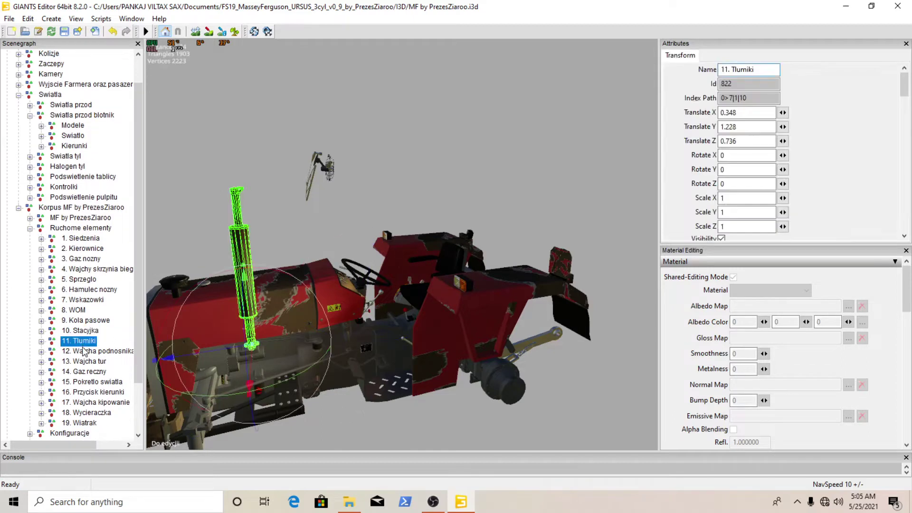
click(84, 353)
Expand 11. Tlumiki and try moving its Model and Tlumiki exhaust parts, undoing each move
double_click(85, 343)
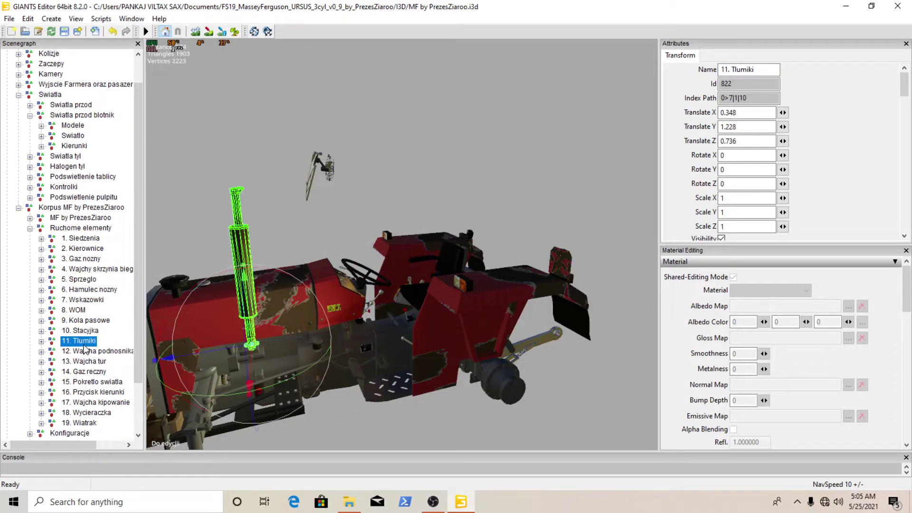
click(82, 352)
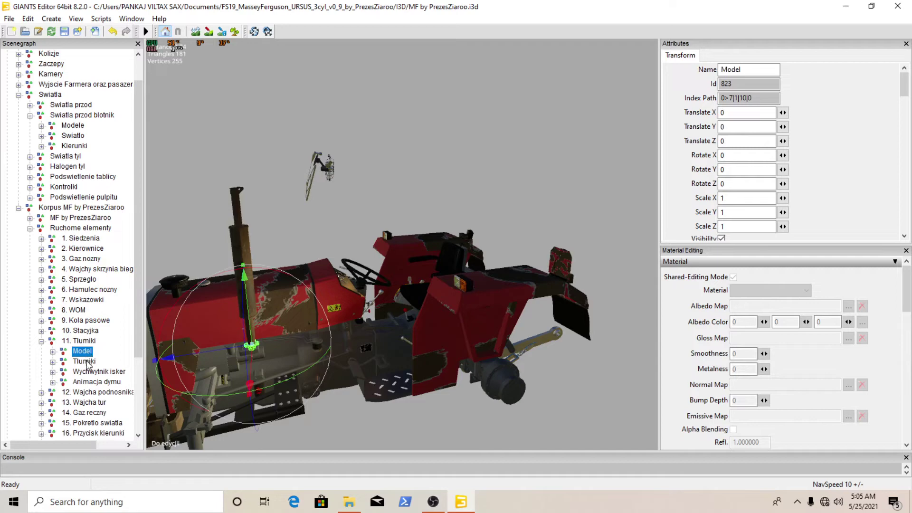
drag(193, 353, 314, 347)
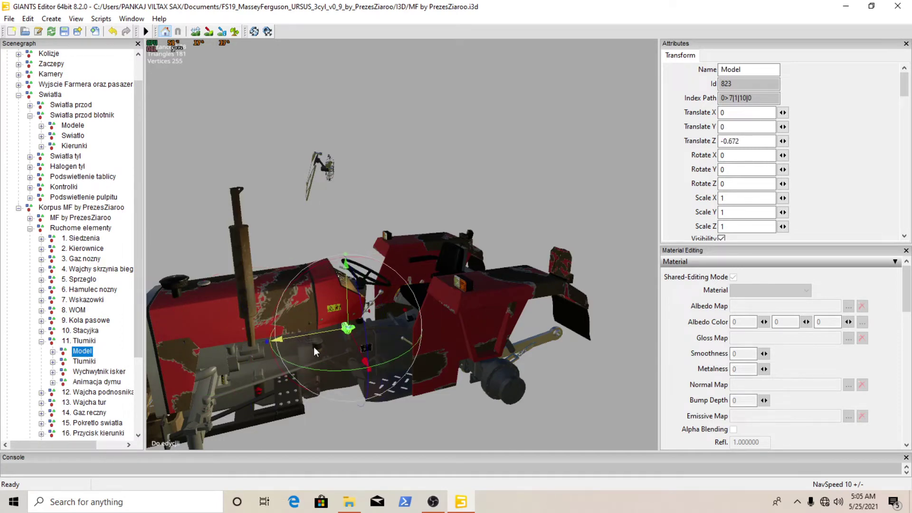
key(ctrl+z)
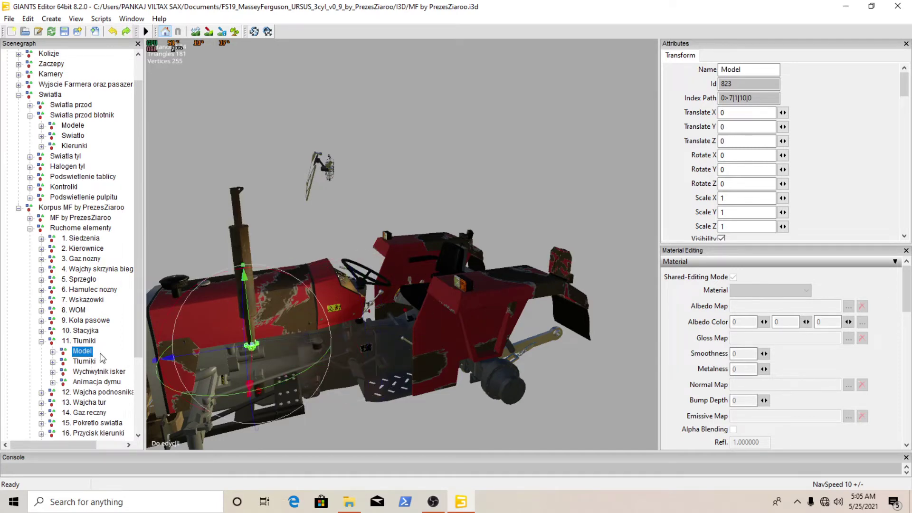
click(85, 362)
drag(220, 354, 270, 350)
key(ctrl+z)
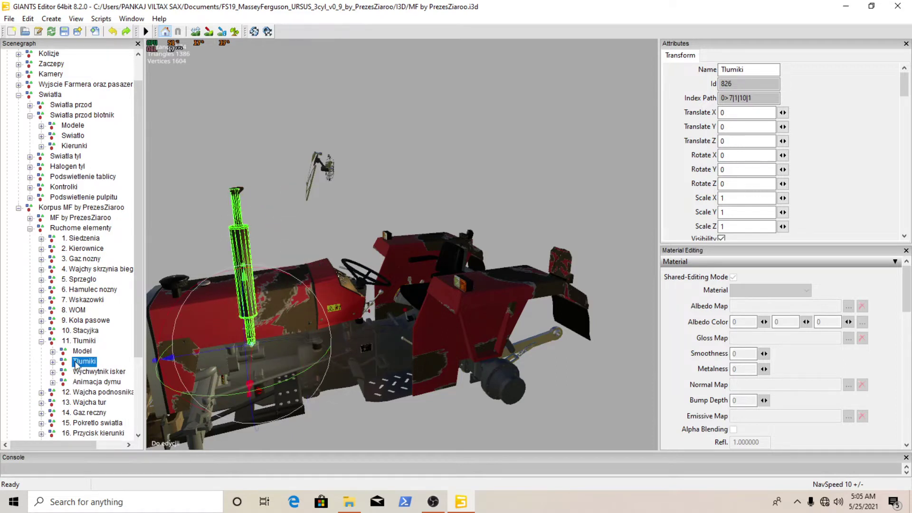
Check the Wychwytnik isker and Animacja dymu parts of 11. Tlumiki and collapse the group
click(85, 373)
click(95, 383)
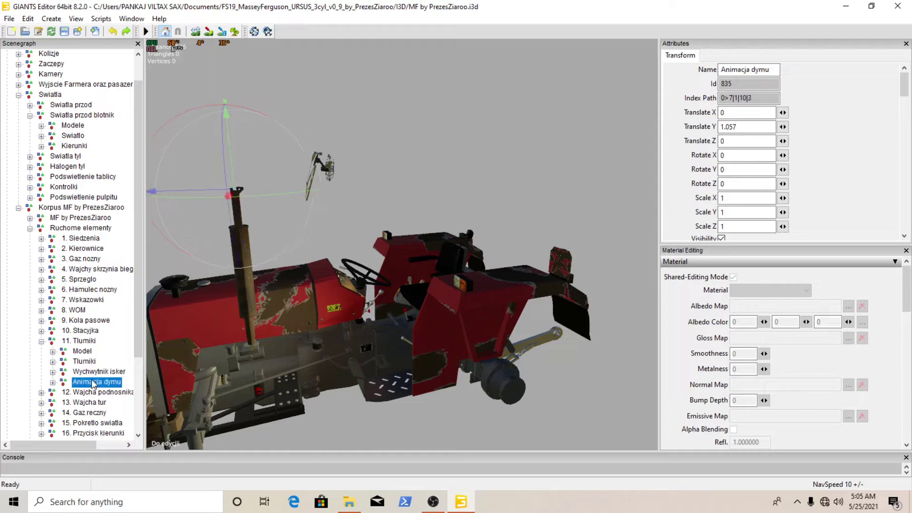
click(42, 342)
Check the Ruchome elementy parts from 12. Wajcha podnosnika to 17. Wajcha kipowanie on the model
click(78, 353)
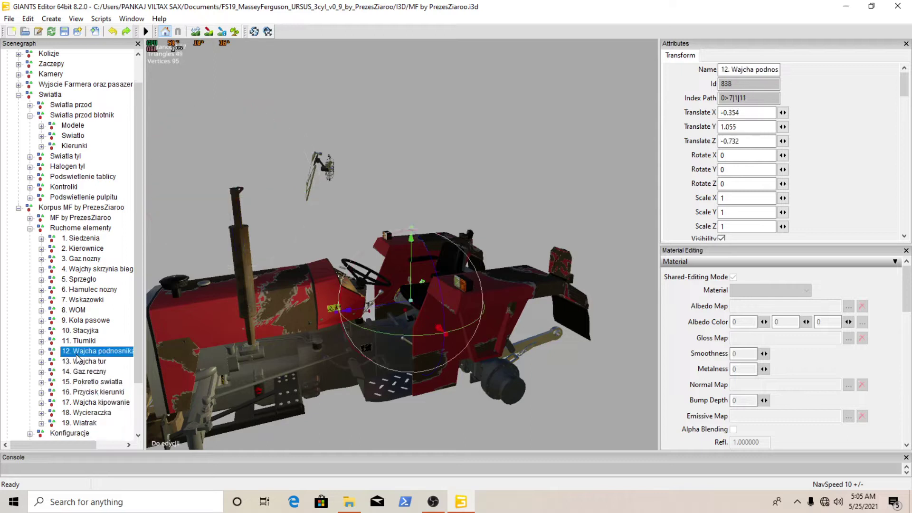
click(79, 364)
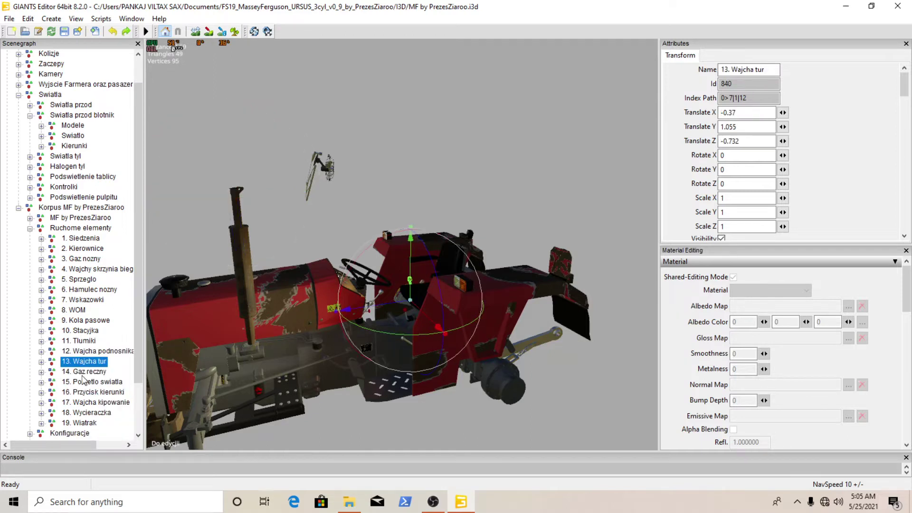
click(84, 373)
click(87, 383)
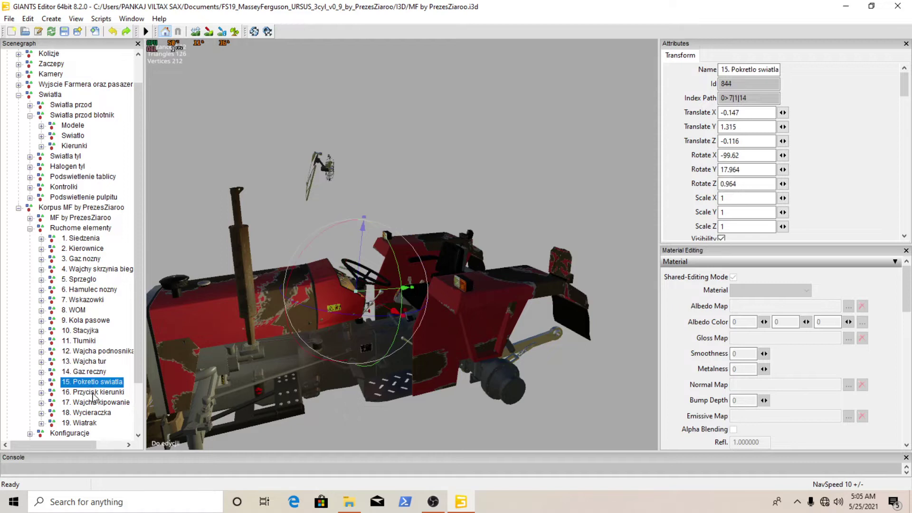
click(94, 393)
click(87, 403)
Delete the 18. Wycieraczka wiper floating above the tractor
click(85, 413)
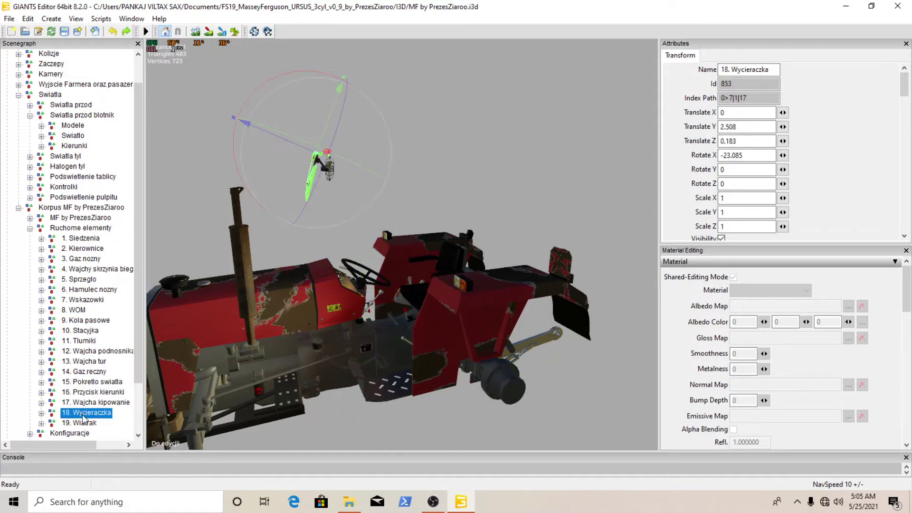
alt+middle_drag(183, 297, 190, 275)
scroll(193, 264, up, 3)
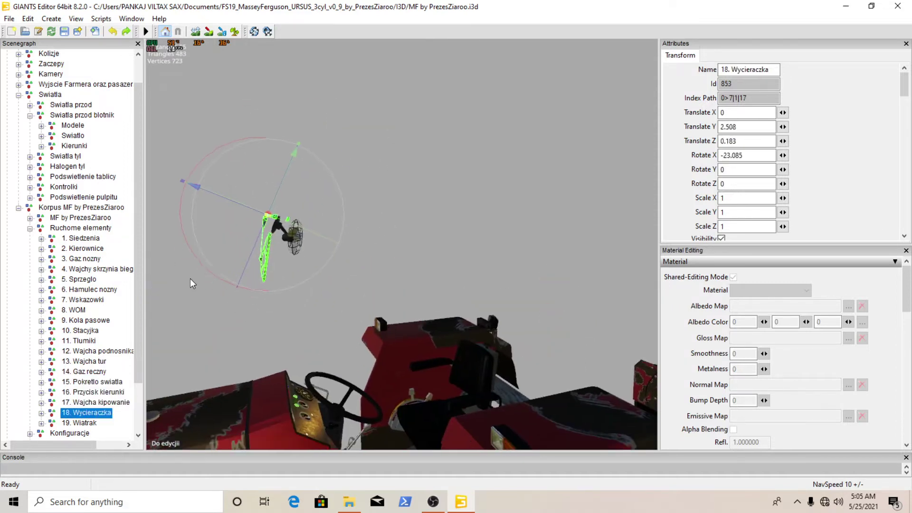
key(Delete)
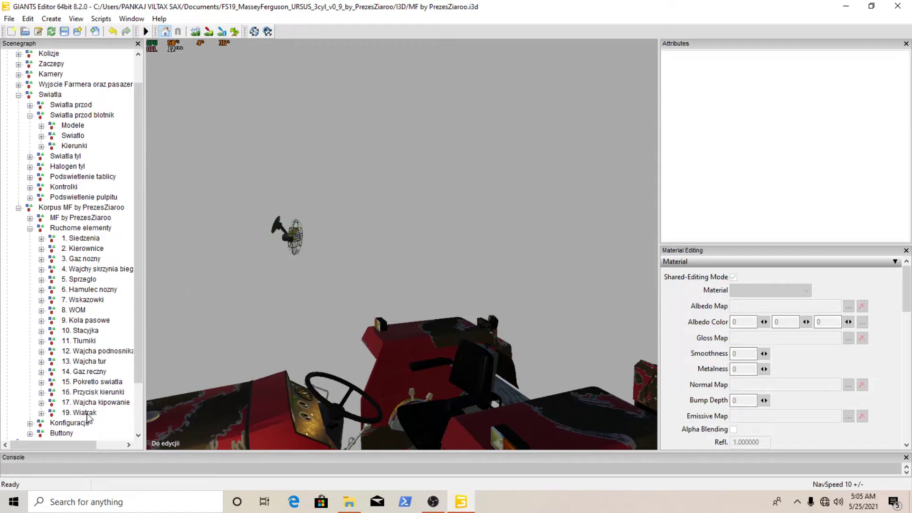
Rotate the floating 19. Wiatrak fan freehand to about X 6, Y 28 and Z 140 degrees
click(86, 413)
key(f)
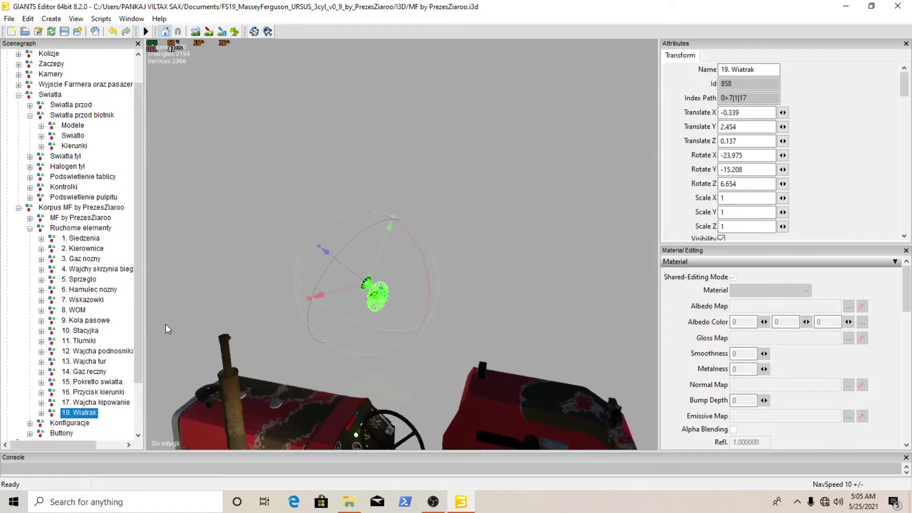
middle_drag(165, 328, 371, 340)
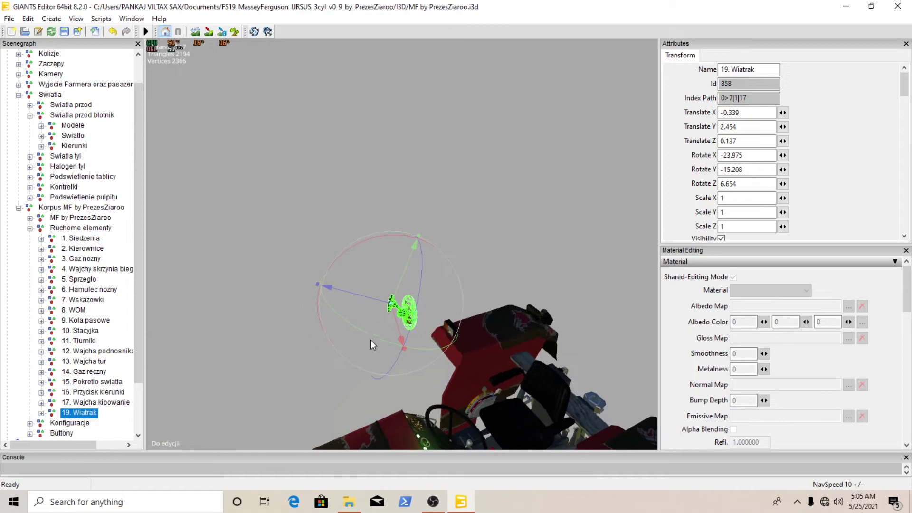
drag(417, 306, 408, 181)
middle_drag(408, 180, 531, 222)
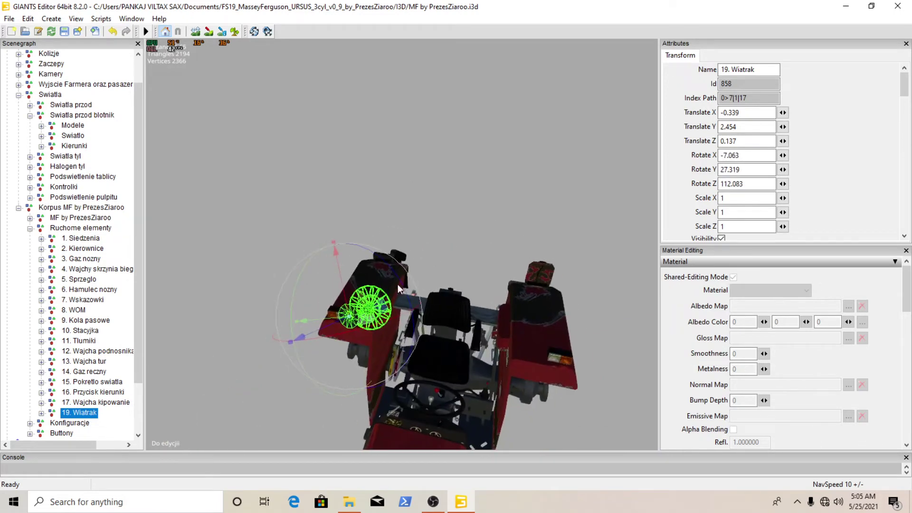
drag(398, 284, 386, 255)
Move the 19. Wiatrak fan freehand to about X 0.04, Y 2.05, Z -0.33 and turn it to about X 139, Y 82, Z -83 degrees
scroll(386, 255, up, 5)
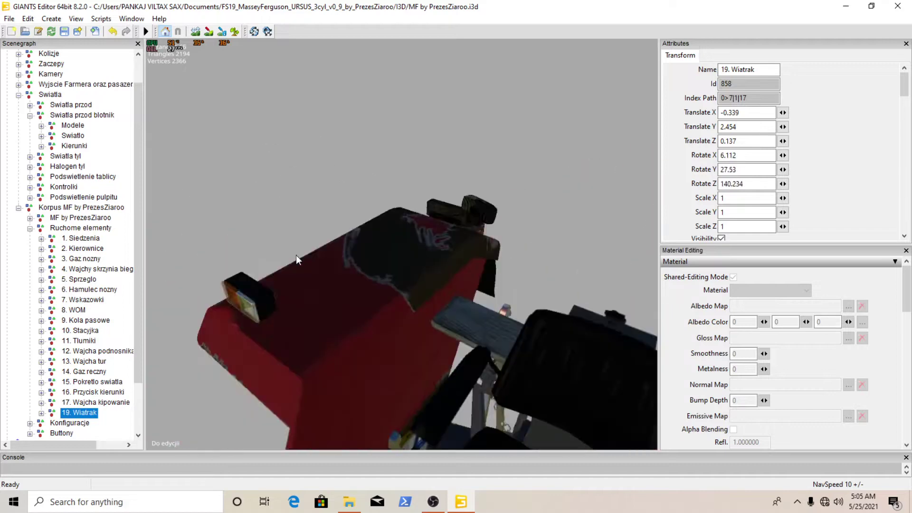
scroll(270, 253, down, 4)
alt+drag(269, 252, 236, 234)
scroll(235, 234, up, 2)
scroll(235, 234, down, 1)
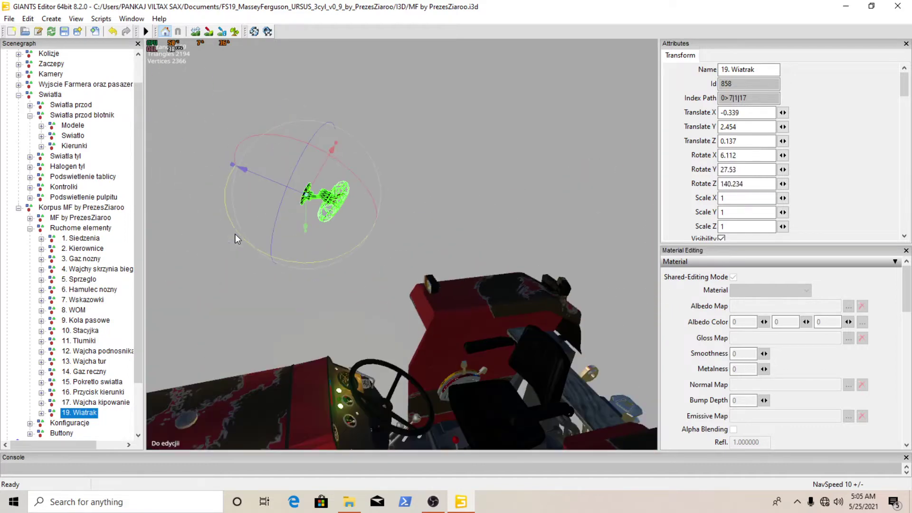
drag(311, 186, 293, 375)
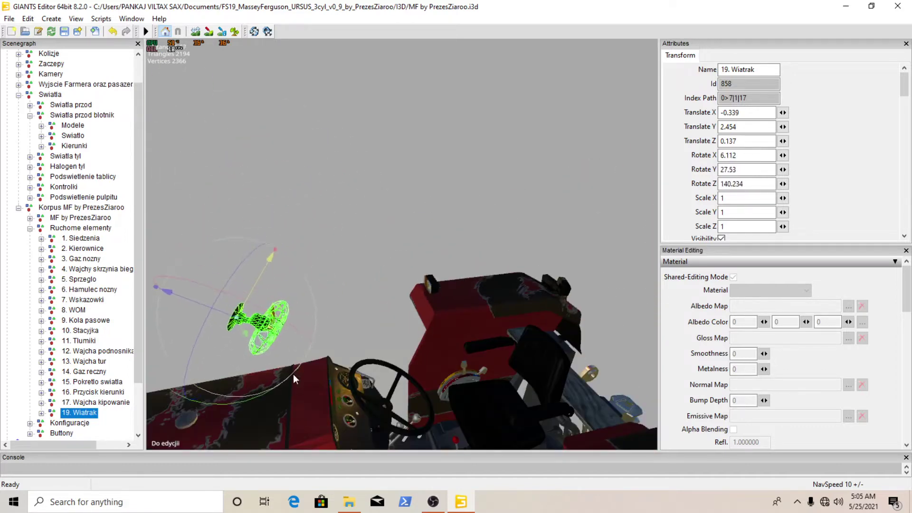
drag(197, 307, 421, 333)
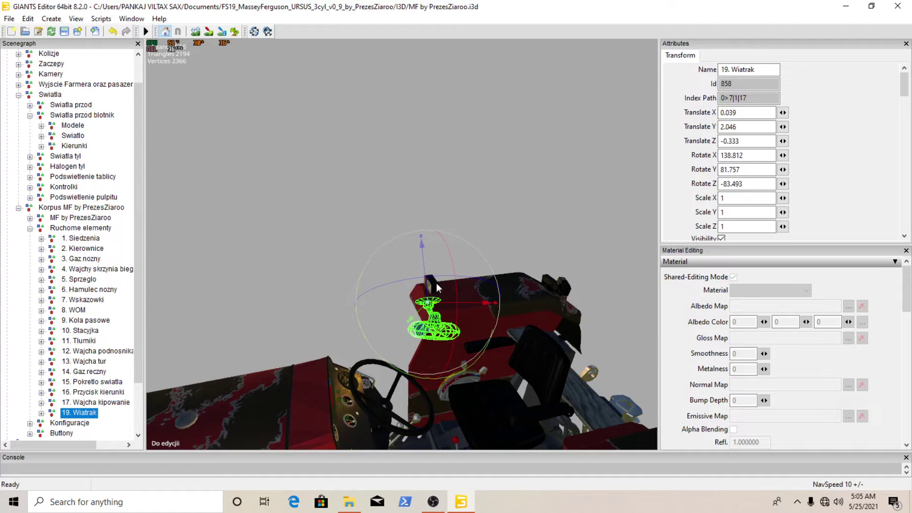
Rotate the fan to about X 171, Y 81, Z 3 degrees and shift it to about X -0.03, Y 2.04, Z 0.10
drag(438, 275, 446, 278)
scroll(391, 281, up, 3)
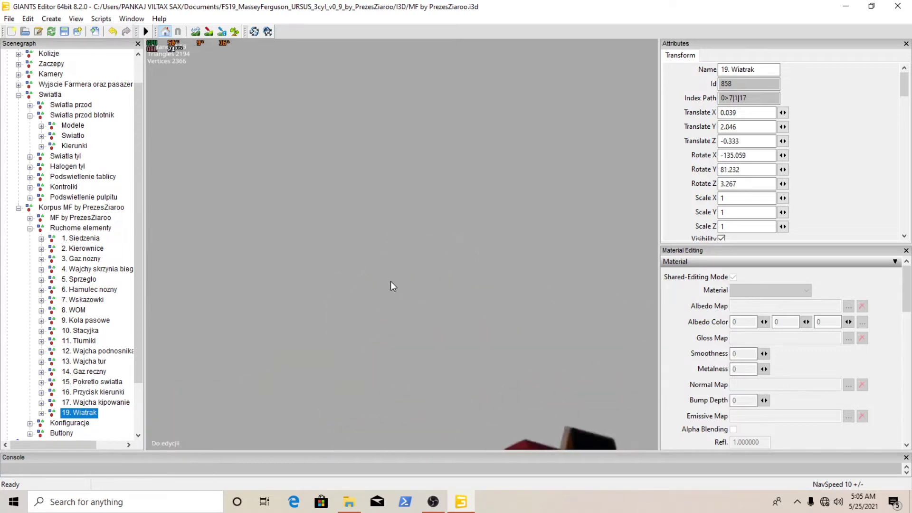
right_drag(391, 282, 318, 262)
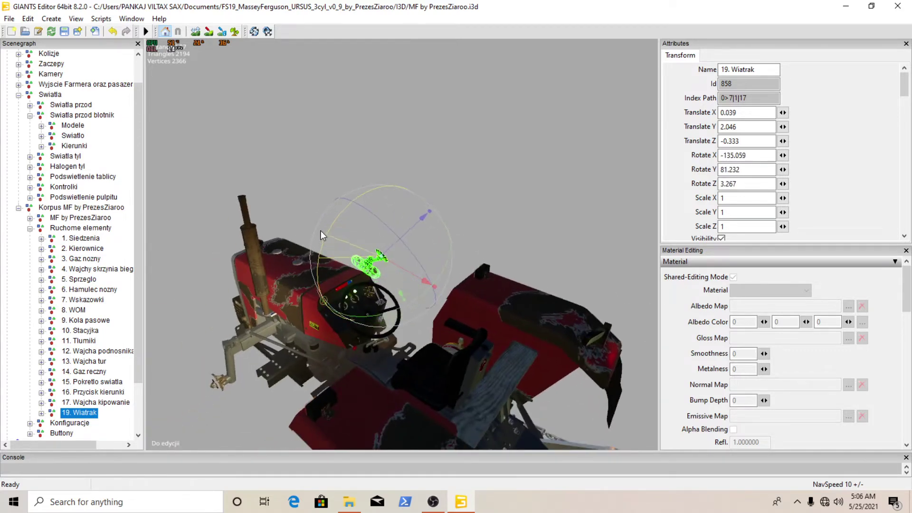
drag(320, 231, 355, 187)
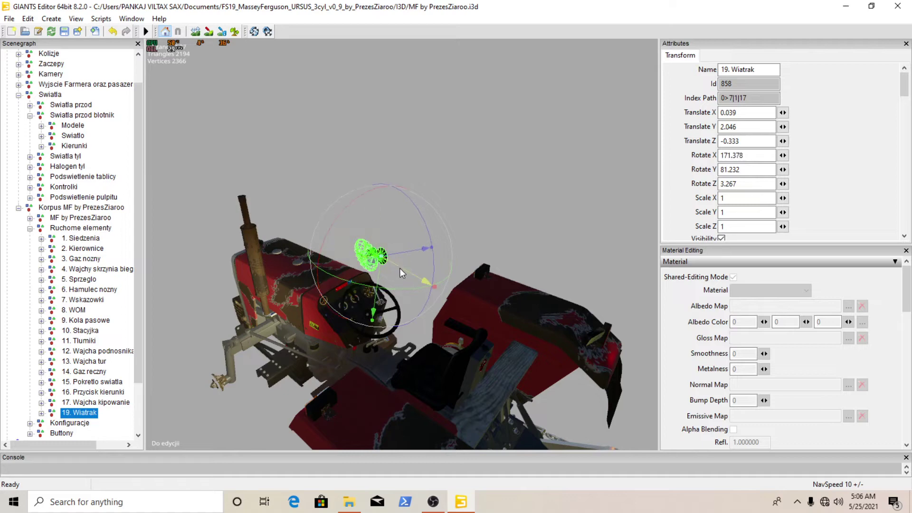
drag(400, 268, 422, 307)
Examine the repositioned fan and the wooden plank and hitch at the rear of the tractor from several angles
alt+drag(409, 253, 350, 212)
right_drag(350, 213, 550, 233)
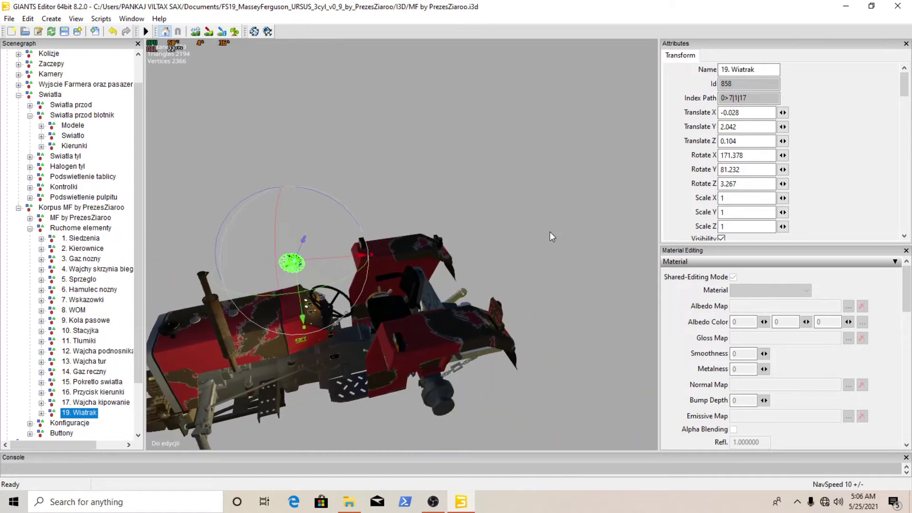
scroll(549, 232, up, 3)
alt+drag(550, 232, 367, 232)
scroll(373, 233, up, 3)
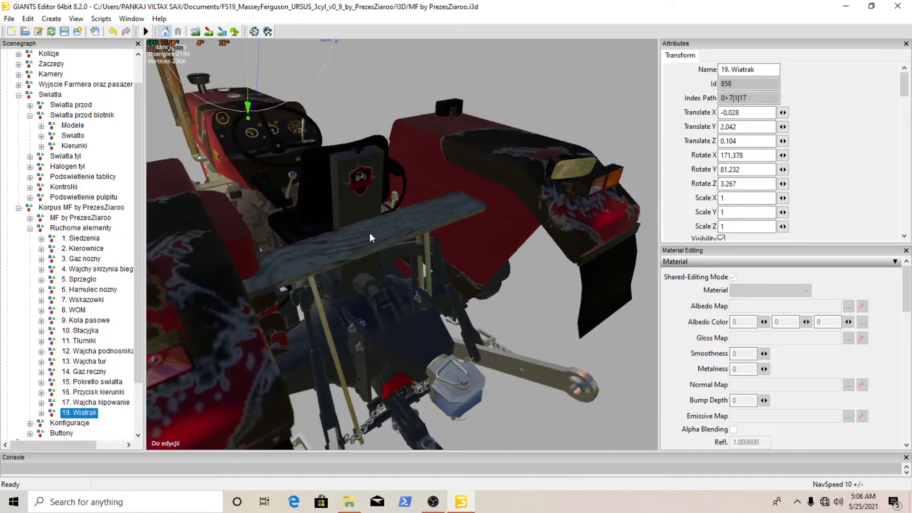
right_drag(371, 238, 438, 247)
alt+drag(438, 243, 401, 241)
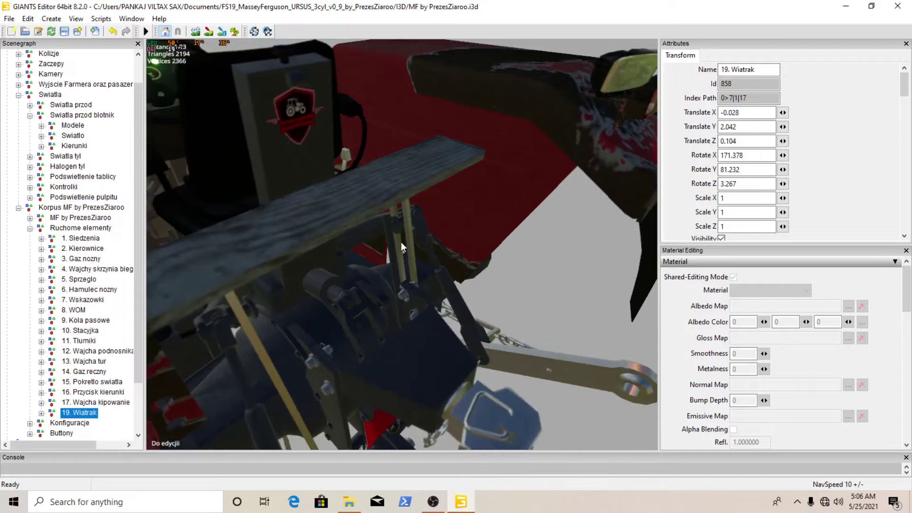
scroll(396, 242, up, 3)
scroll(397, 241, down, 4)
scroll(401, 244, up, 1)
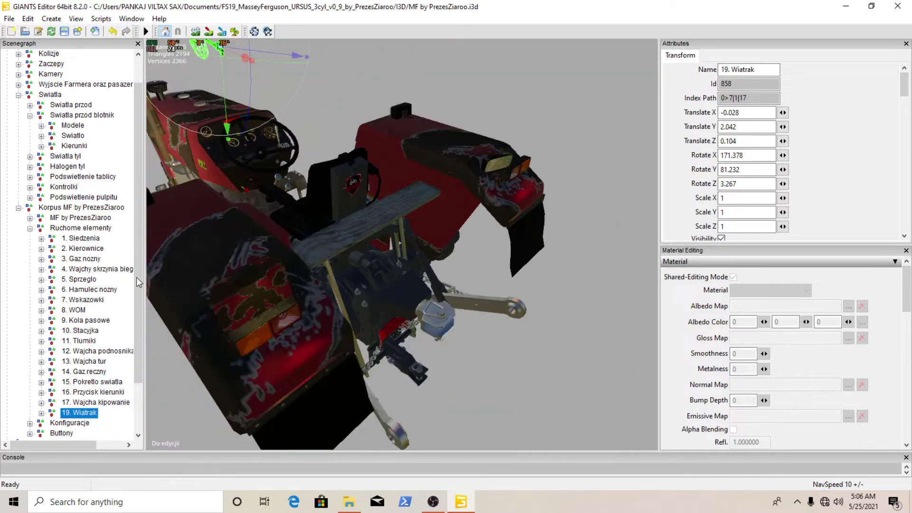
Check which parts of the tractor belong to the Korpus MF subgroups, Kontrolki and Podswietlenie pulpitu
click(65, 229)
click(62, 218)
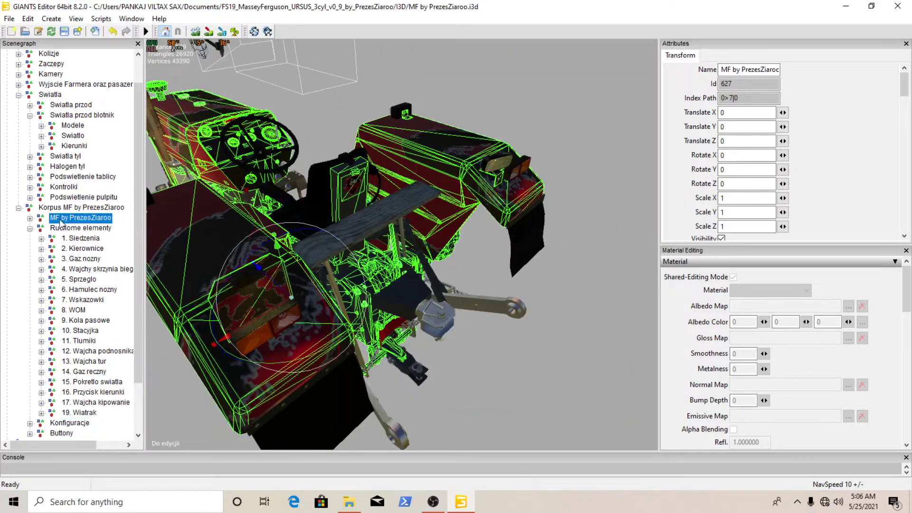
click(18, 208)
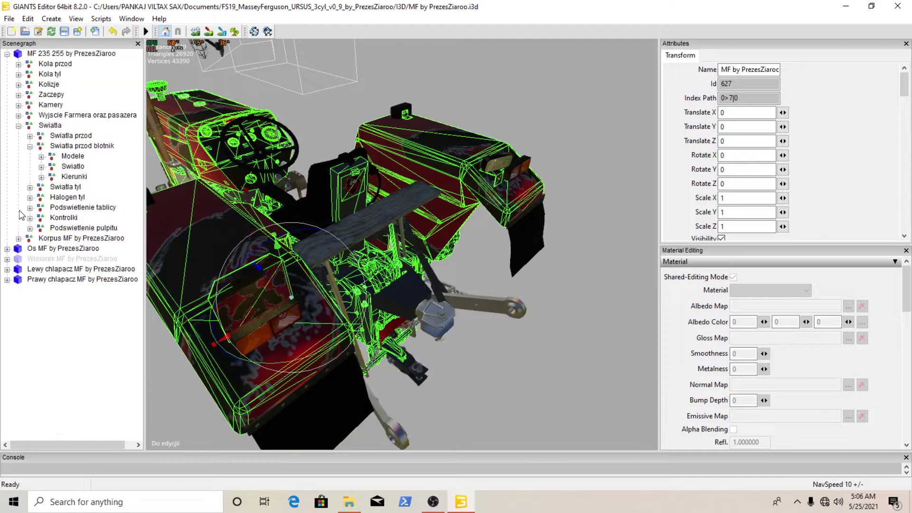
click(61, 219)
click(62, 229)
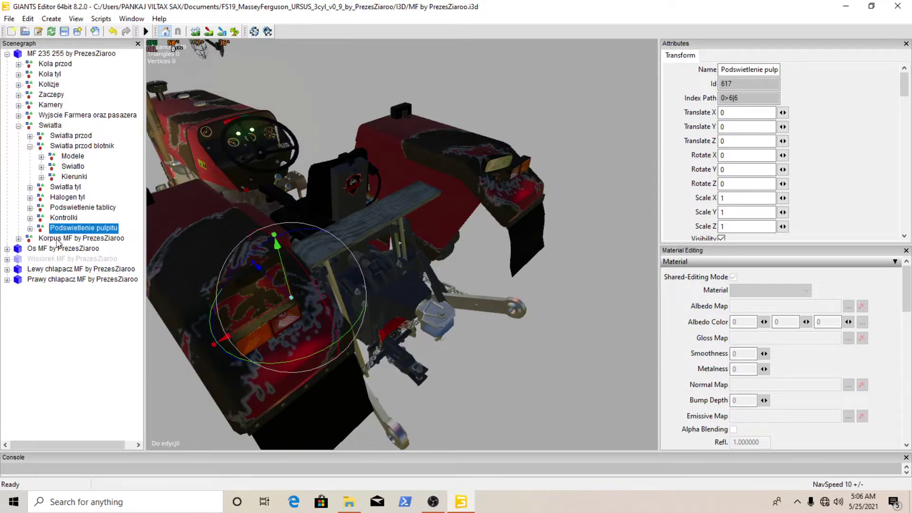
double_click(57, 238)
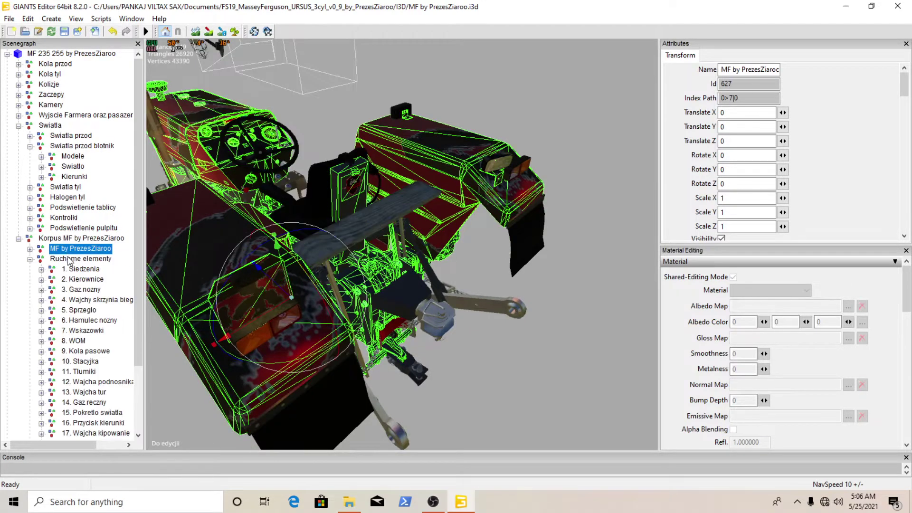
click(69, 258)
scroll(76, 327, down, 2)
scroll(74, 333, down, 1)
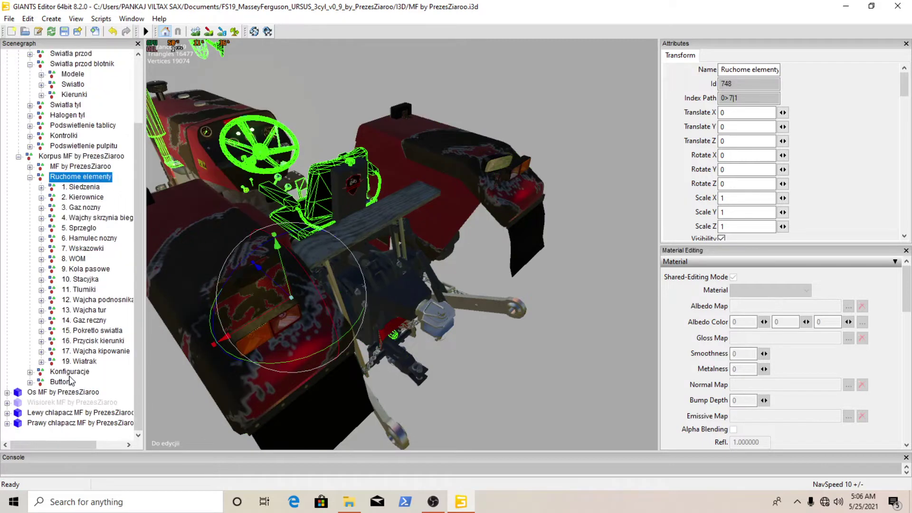
Check the Konfiguracje group's entries, including oslonka and rejestracje, and the Buttony group on the model
click(63, 382)
click(67, 375)
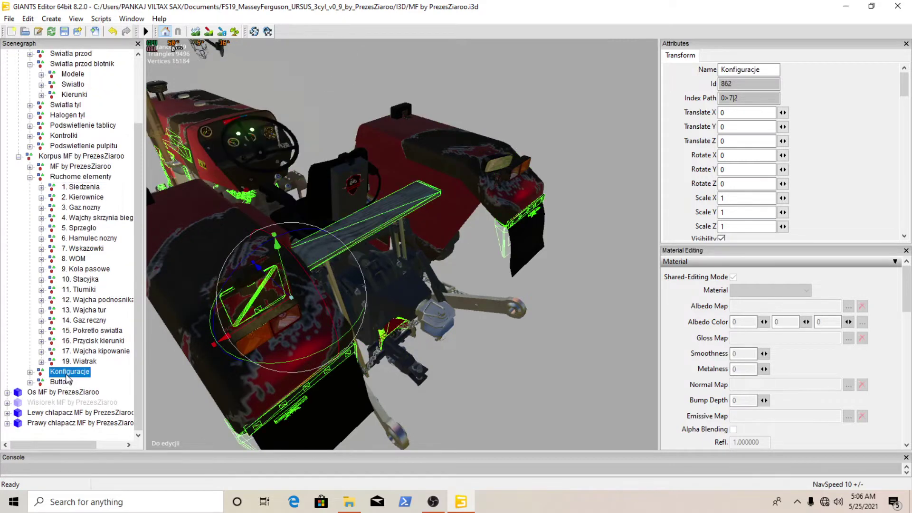
double_click(67, 375)
click(67, 382)
scroll(67, 383, down, 2)
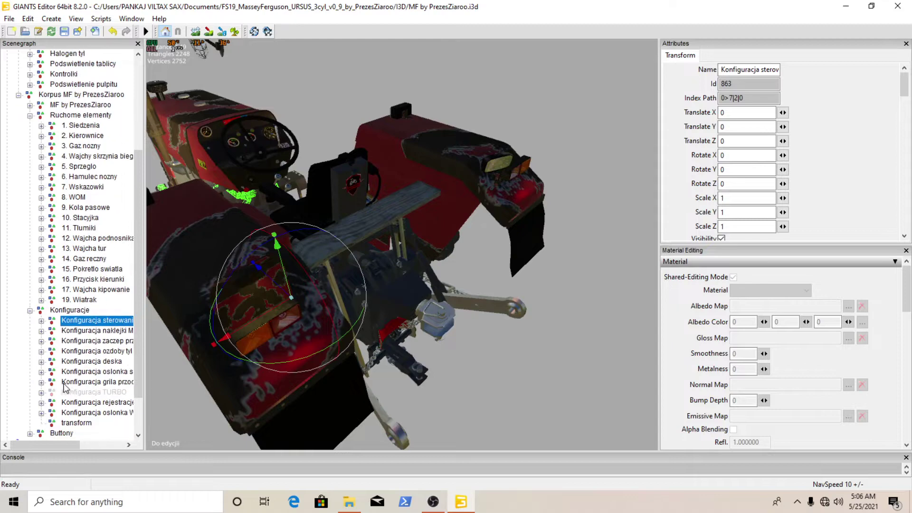
click(66, 383)
scroll(77, 380, down, 1)
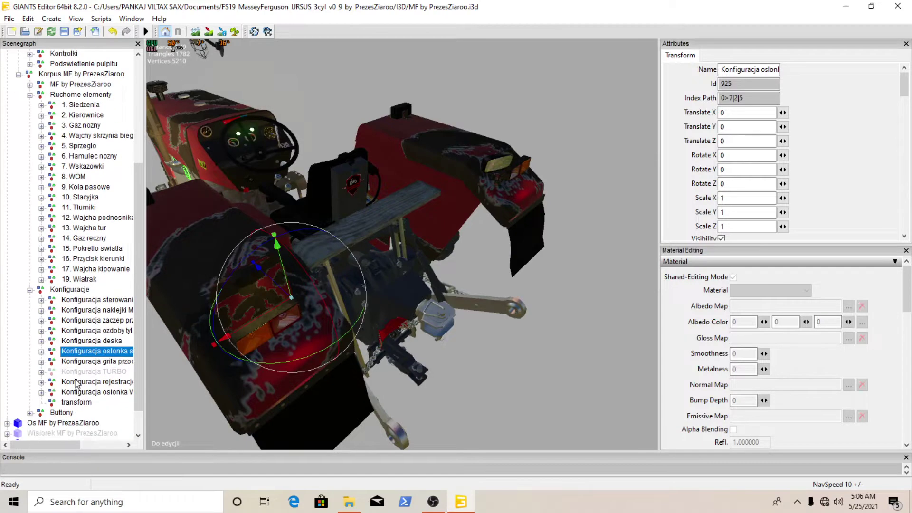
click(77, 383)
click(75, 393)
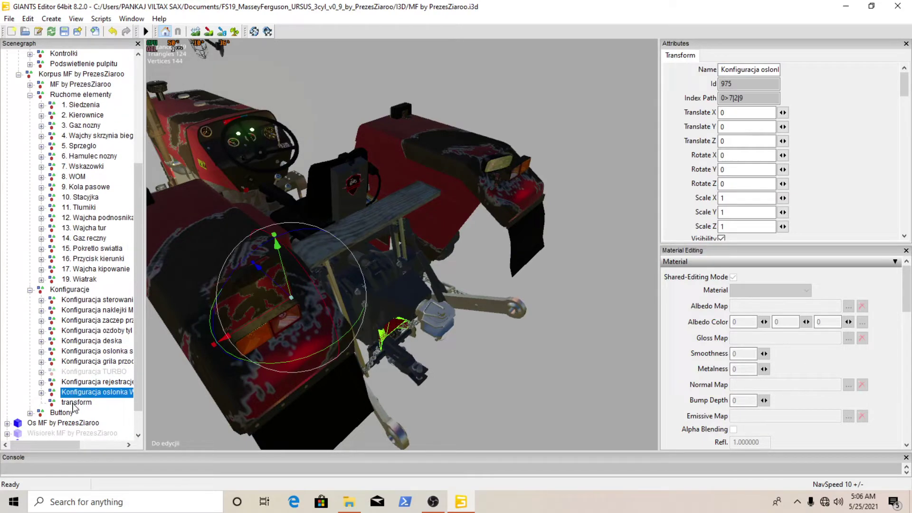
click(75, 403)
click(65, 413)
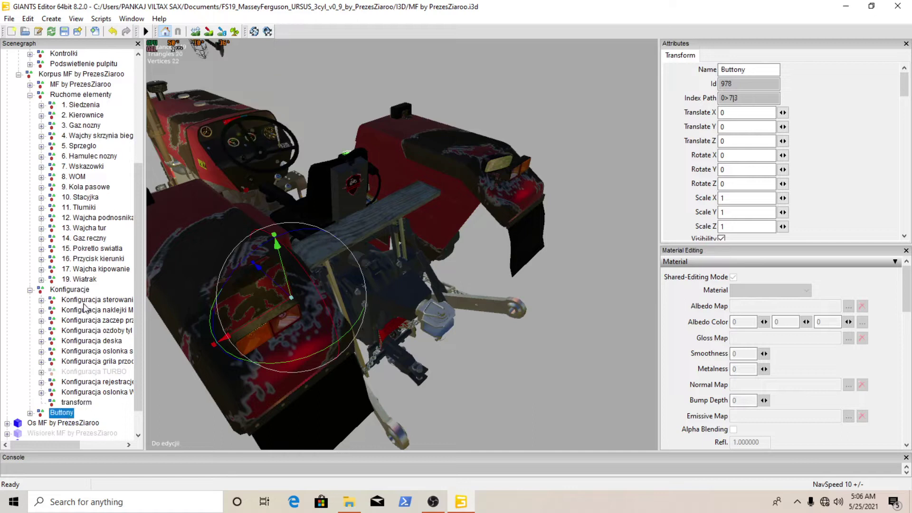
Delete the Deska wooden plank found under Konfiguracja deska and collapse the Konfiguracje group
click(83, 302)
click(83, 311)
click(85, 319)
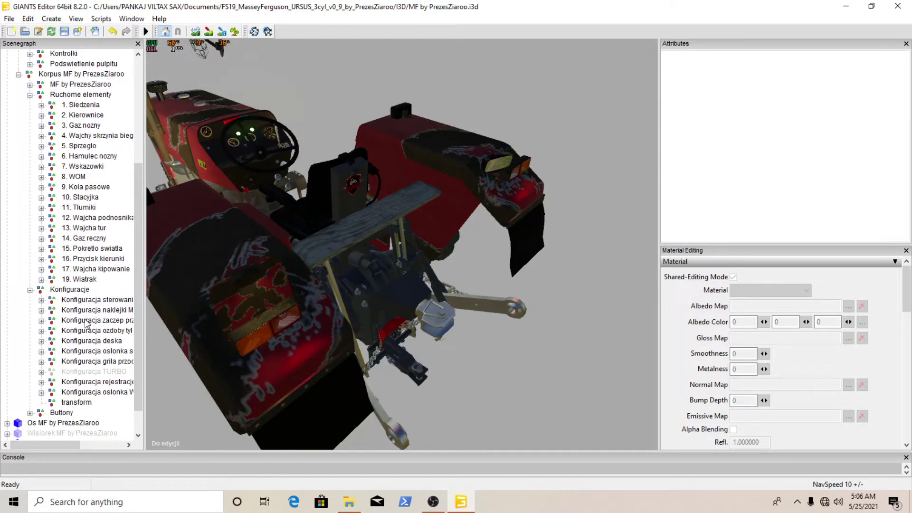
click(86, 322)
click(86, 331)
double_click(87, 342)
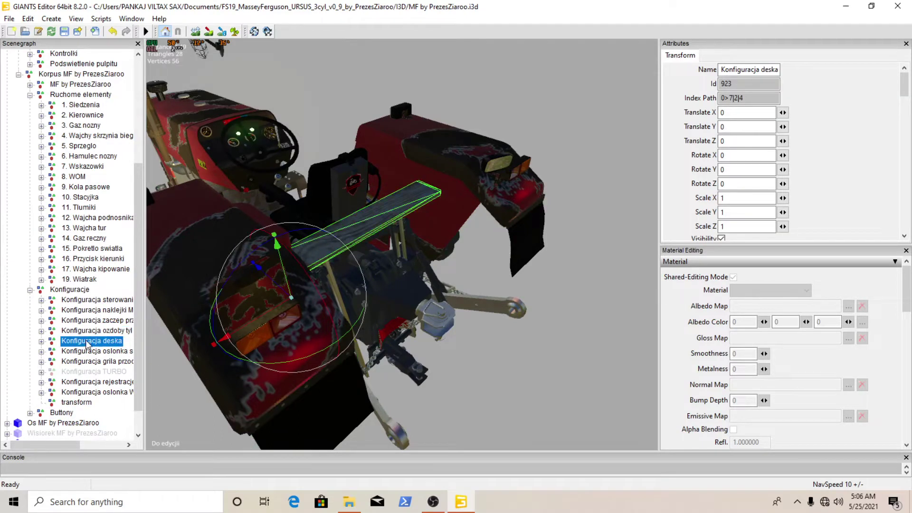
click(88, 352)
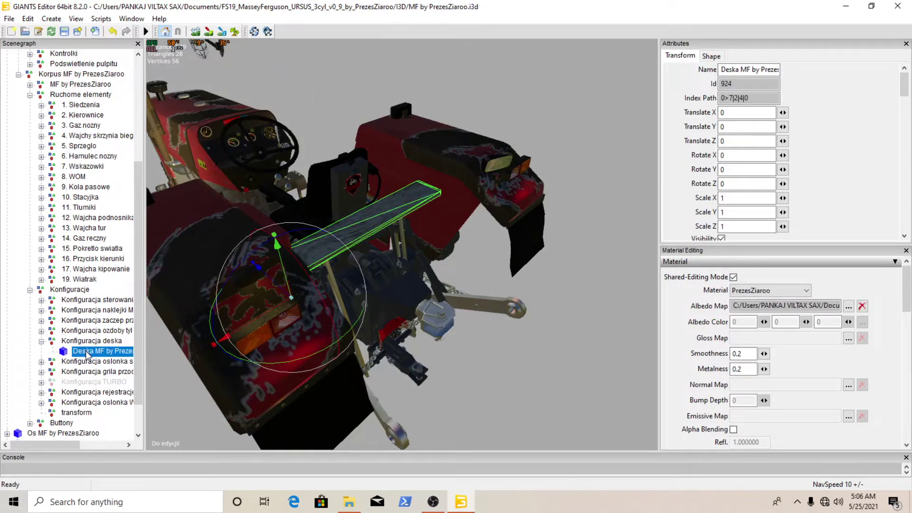
key(Delete)
click(30, 291)
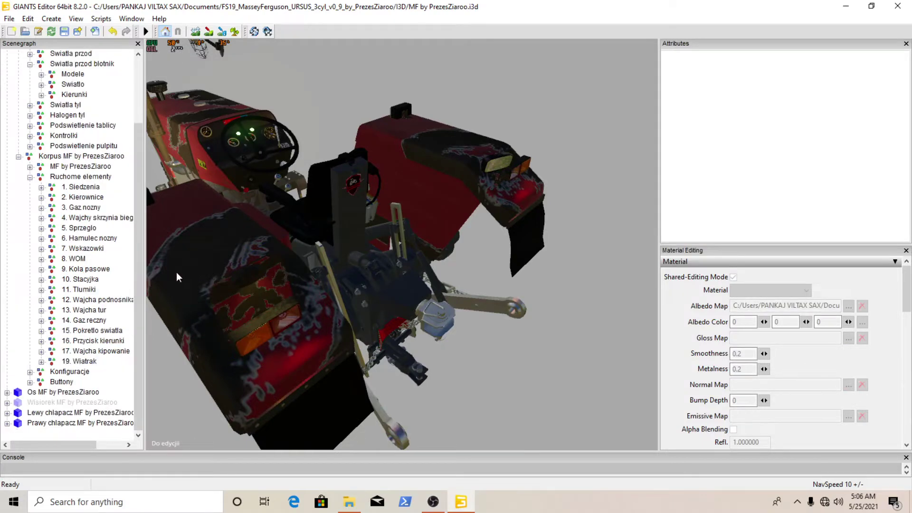
Inspect the whole tractor from the rear round to the front for leftover parts
alt+drag(176, 272, 415, 221)
scroll(407, 232, down, 5)
scroll(387, 241, up, 5)
scroll(387, 242, down, 5)
scroll(385, 230, up, 4)
scroll(446, 216, down, 5)
scroll(416, 234, up, 3)
scroll(412, 238, up, 2)
middle_drag(415, 222, 407, 245)
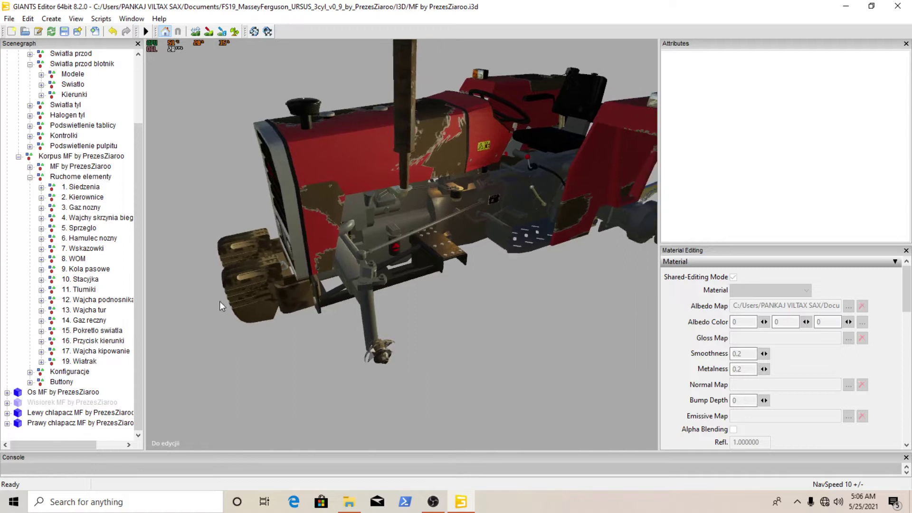
middle_drag(475, 273, 503, 252)
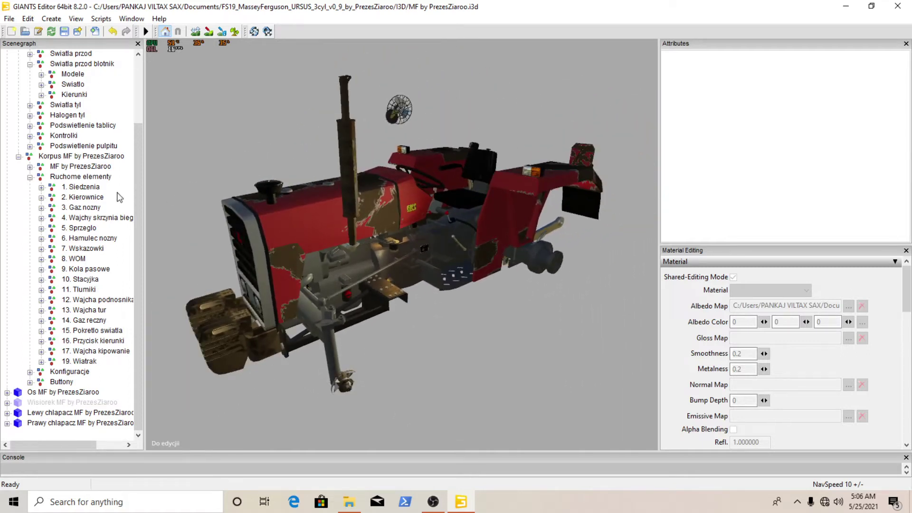
Collapse the Korpus MF and Swiatla groups, check the MF 235 255 root's extent on the model, and clear the selection
click(19, 157)
click(19, 126)
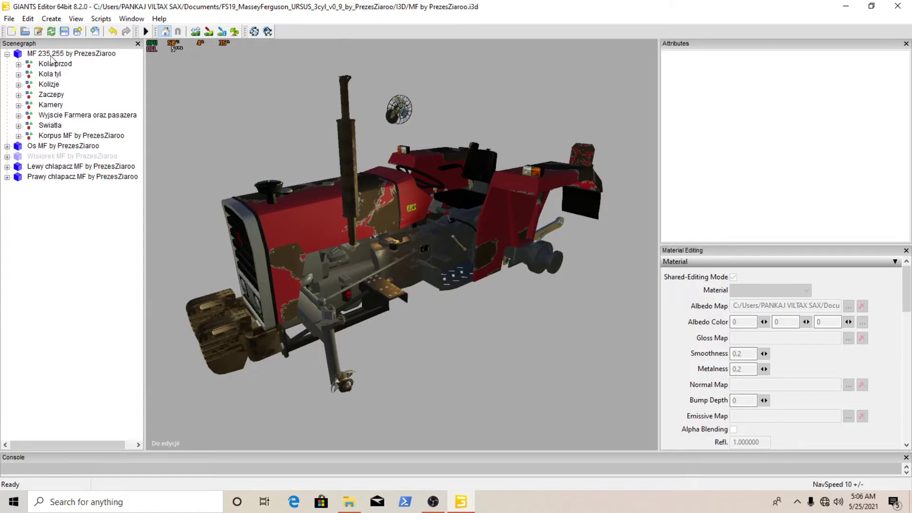
double_click(32, 54)
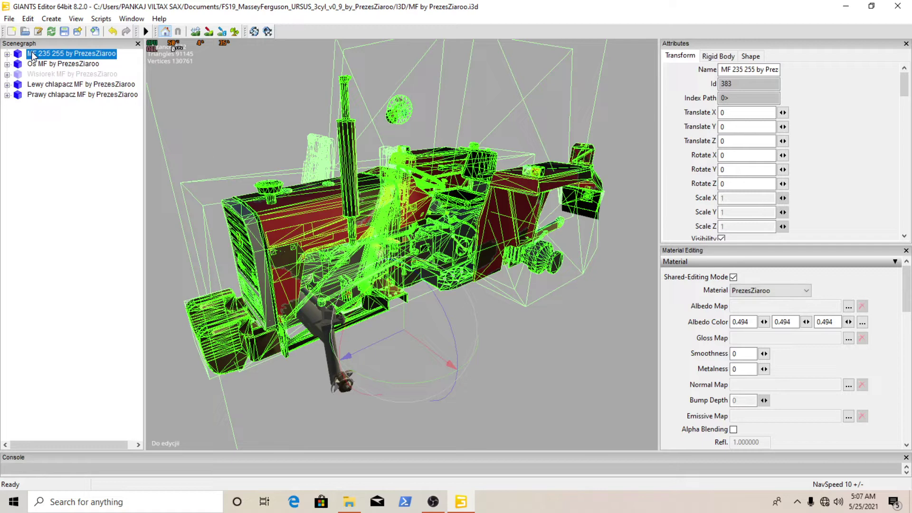
double_click(33, 55)
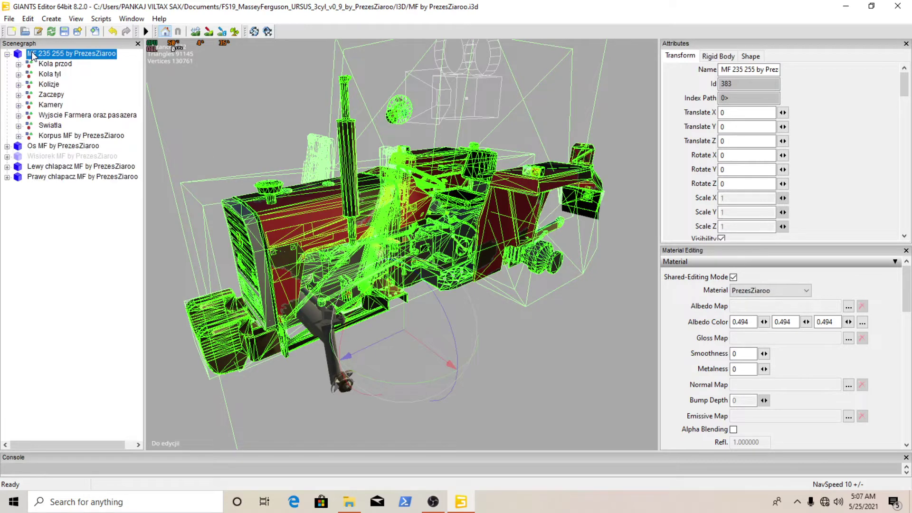
double_click(66, 54)
click(181, 73)
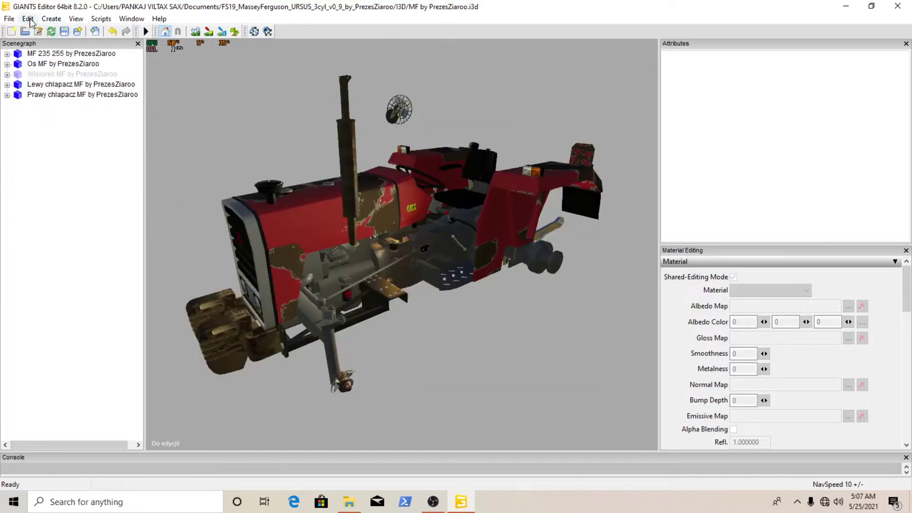
Switch to File Explorer and look through the mod archives in the My Games FarmingSimulator2019 mods folder
click(892, 5)
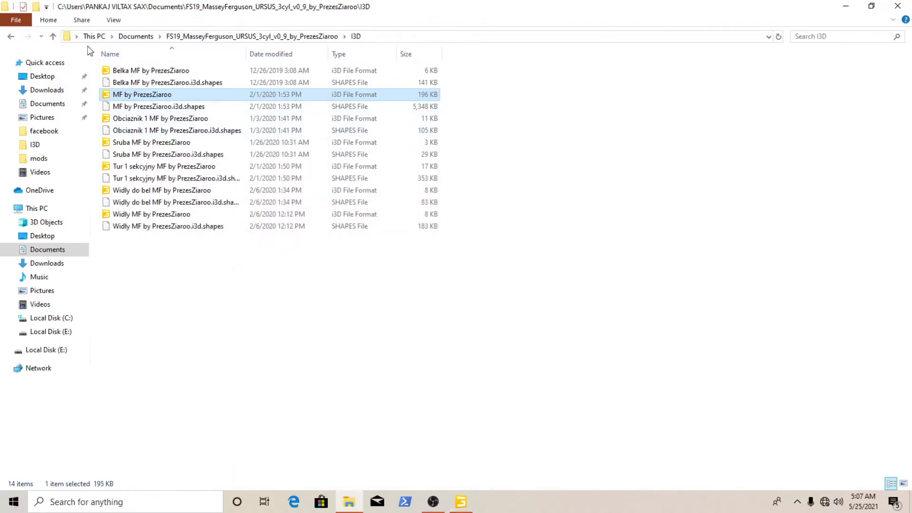
click(53, 38)
click(53, 38)
click(52, 38)
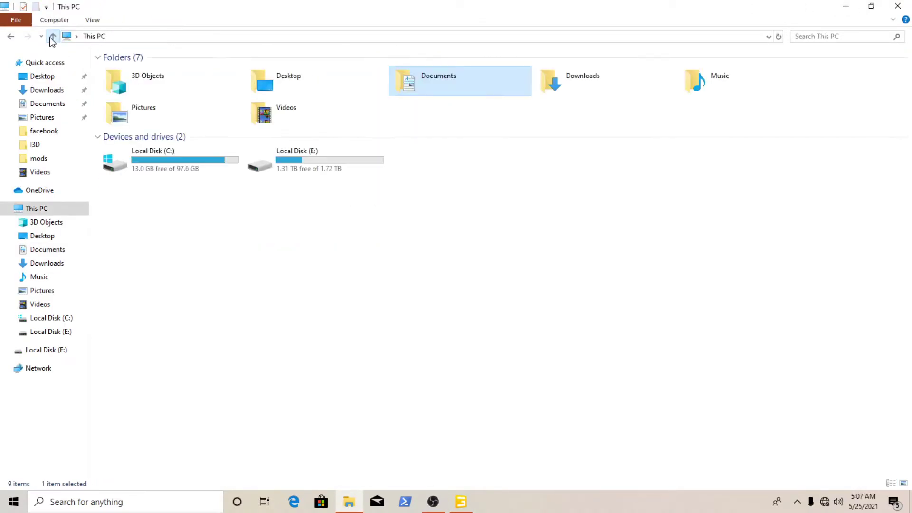
double_click(464, 92)
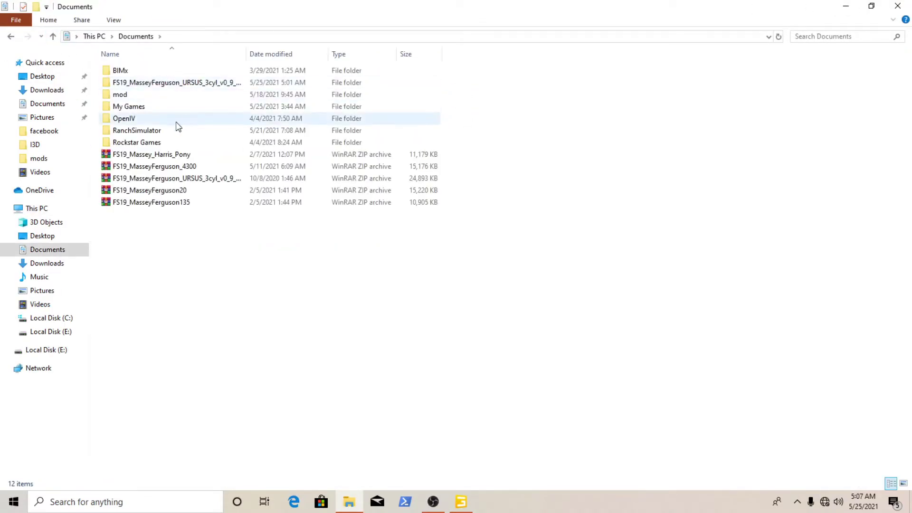
double_click(144, 109)
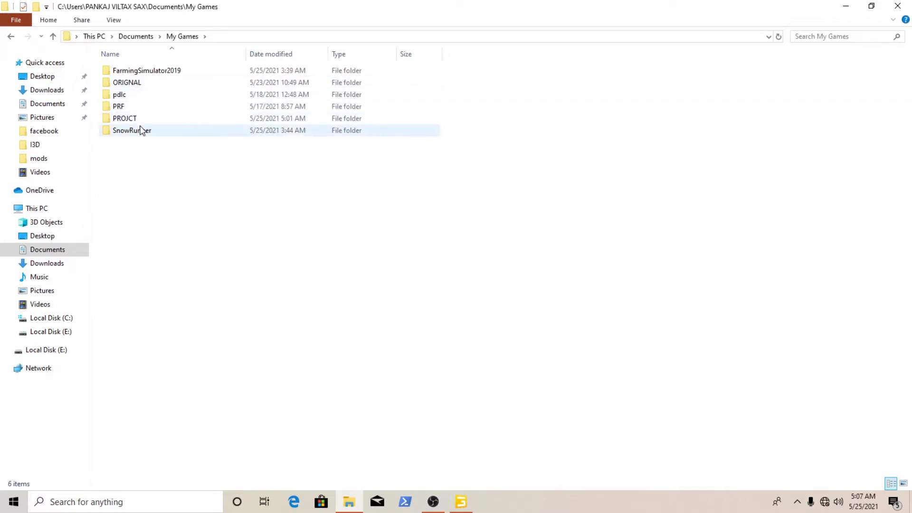
double_click(147, 73)
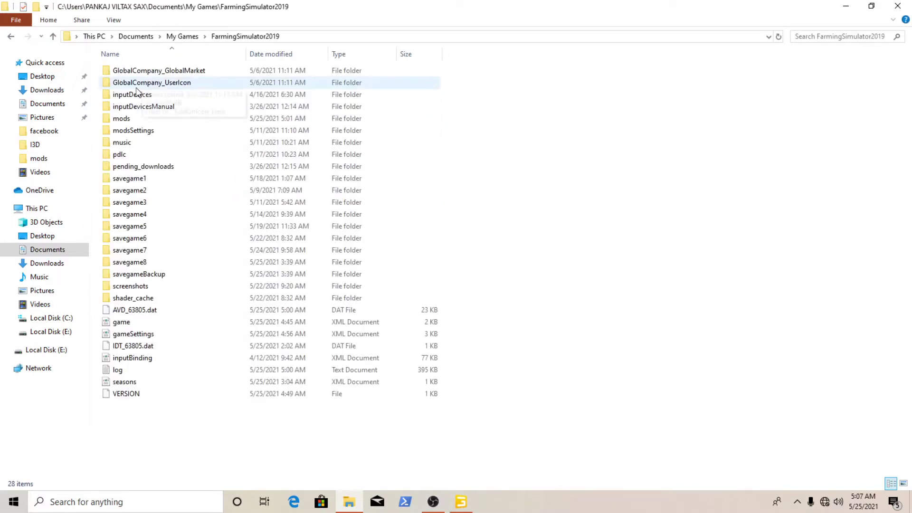
double_click(133, 119)
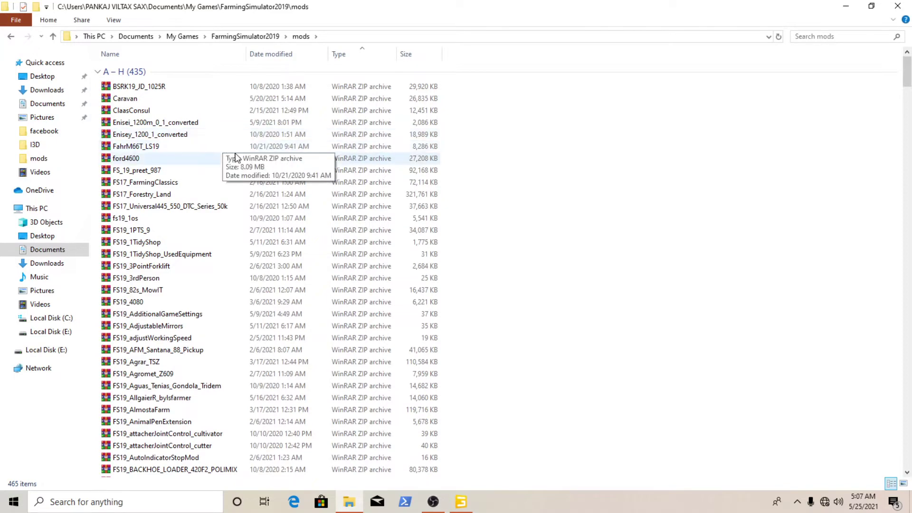
scroll(204, 147, down, 3)
Return to the Documents folder and extract the FS19_Massey_Harris_Pony archive there
click(52, 37)
click(53, 36)
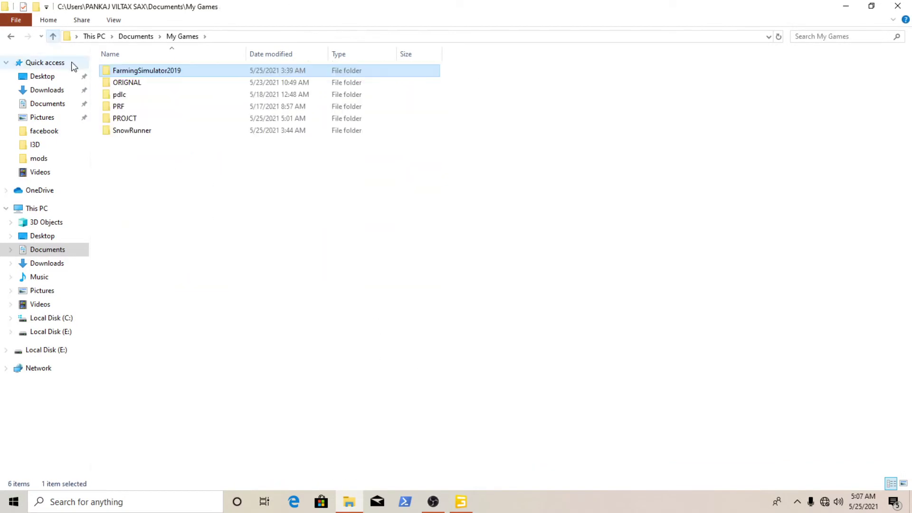
click(53, 36)
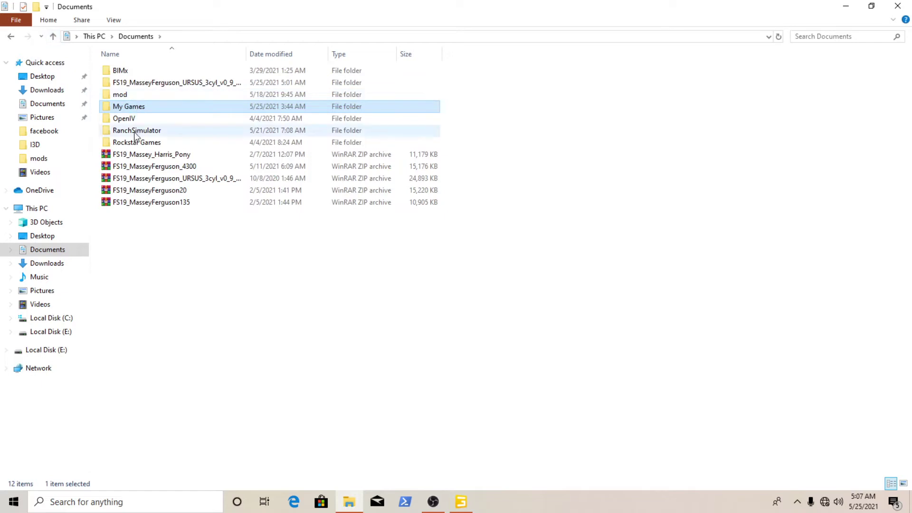
right_click(158, 159)
click(194, 192)
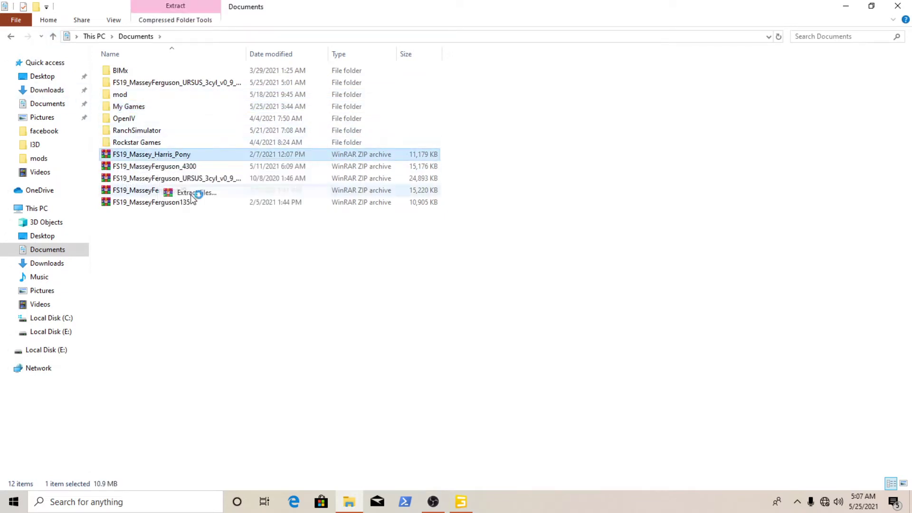
click(485, 368)
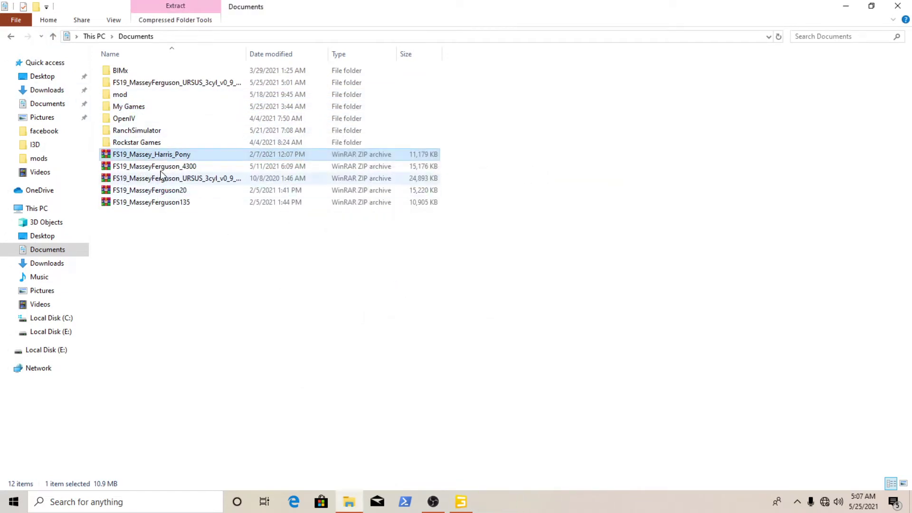
Open the extracted pony i3D file from FS19_Massey_Harris_Pony in GIANTS Editor and bring the whole tractor into view
double_click(143, 215)
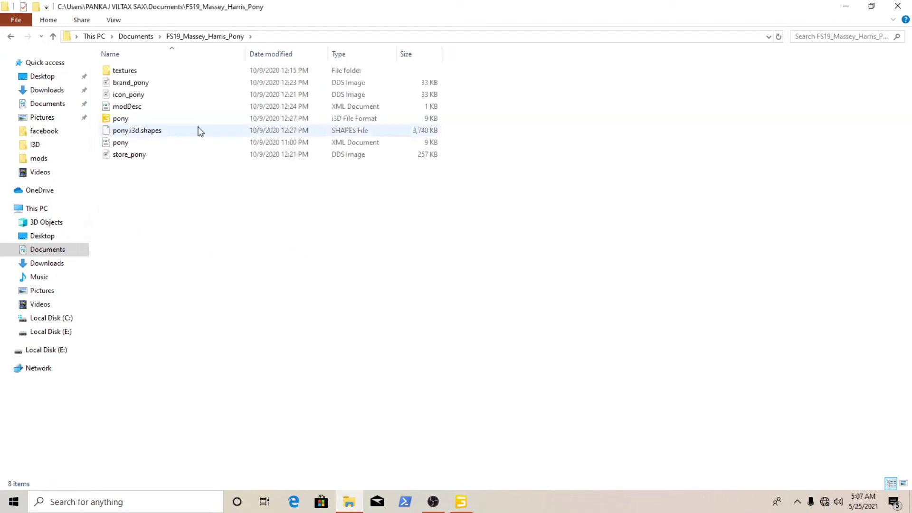
double_click(124, 119)
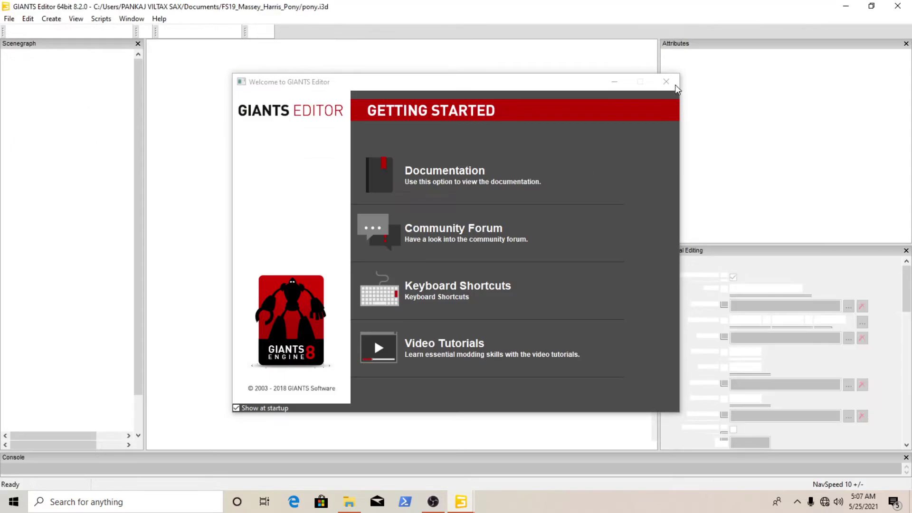
click(666, 81)
alt+drag(519, 144, 727, 138)
scroll(514, 161, up, 4)
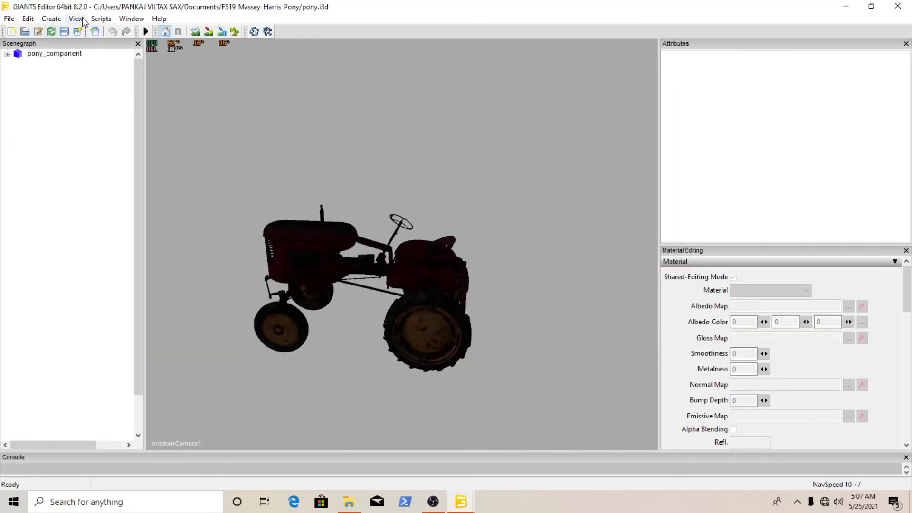
middle_drag(192, 107, 372, 148)
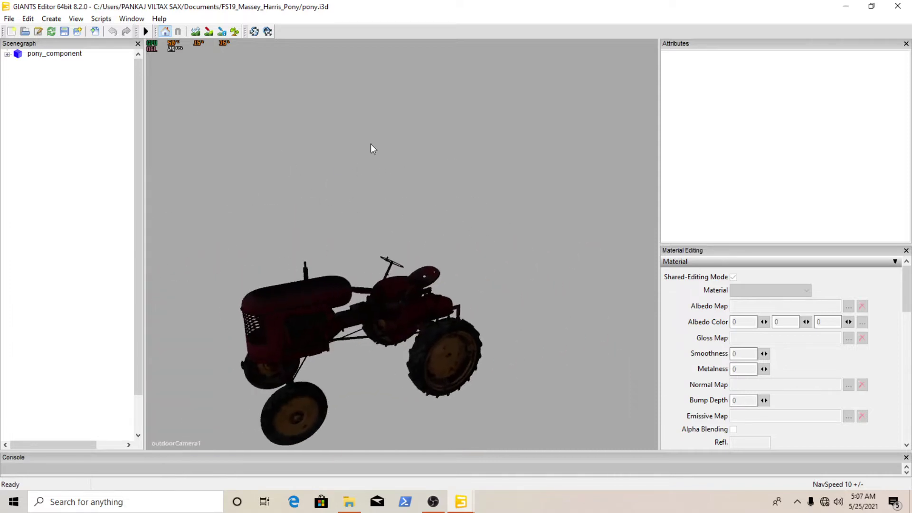
Add a light to the pony scene and check the pony_component's extent on the model
click(51, 18)
click(67, 44)
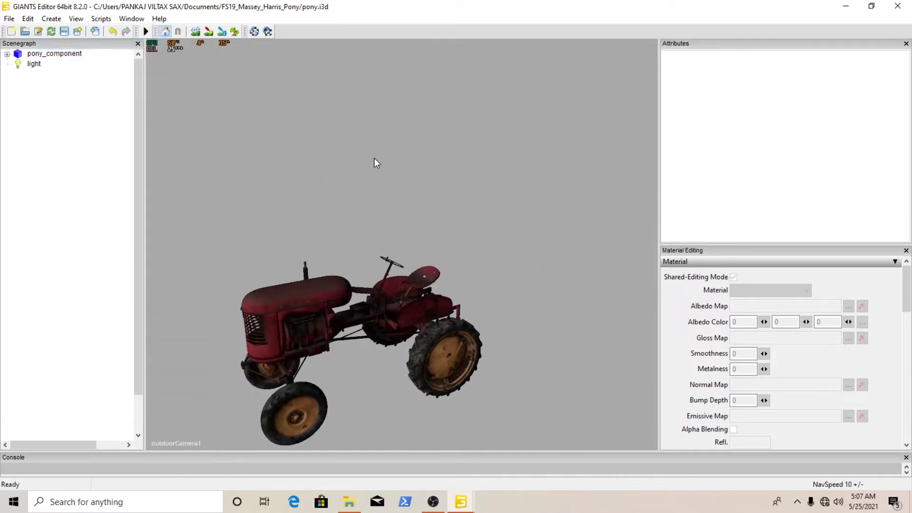
scroll(369, 204, up, 5)
alt+drag(368, 204, 356, 190)
scroll(355, 190, down, 5)
click(59, 56)
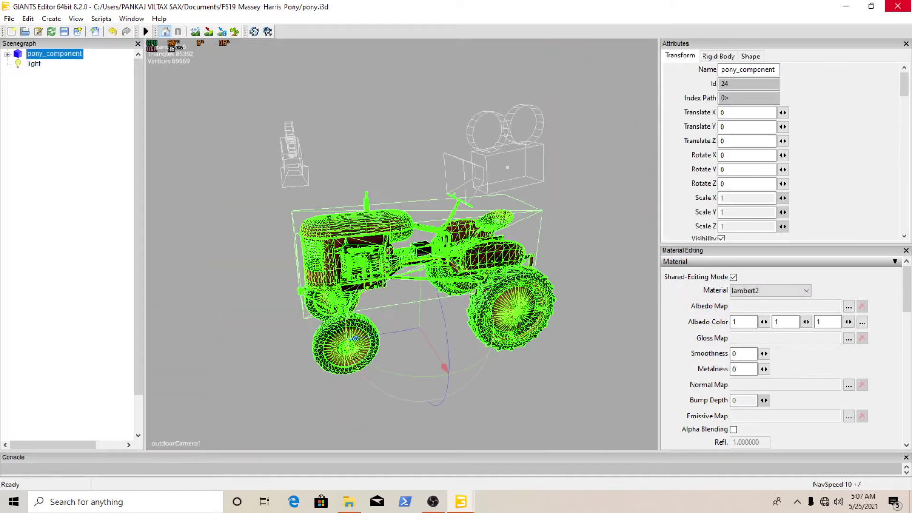
Close the pony scene and return to File Explorer
click(897, 6)
click(532, 247)
key(alt+Tab)
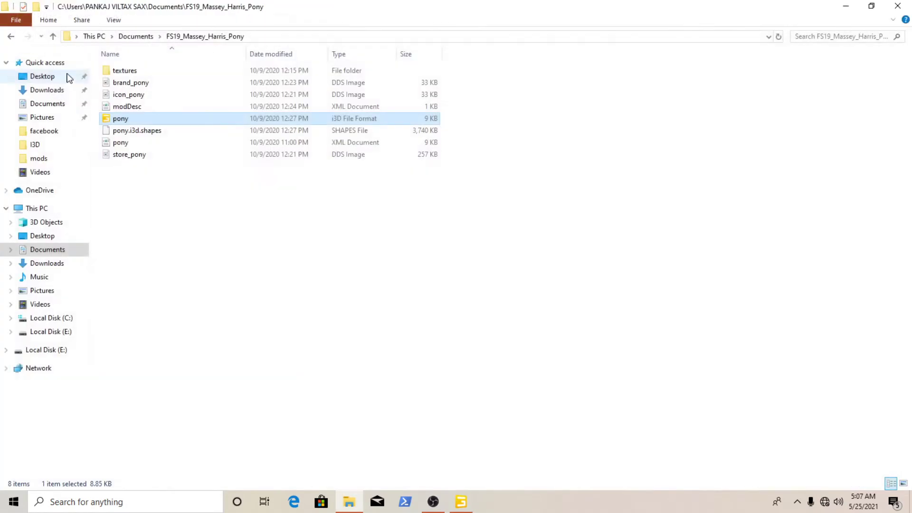
Extract the FS19_MasseyFerguson_4300 archive into the Documents folder
click(52, 37)
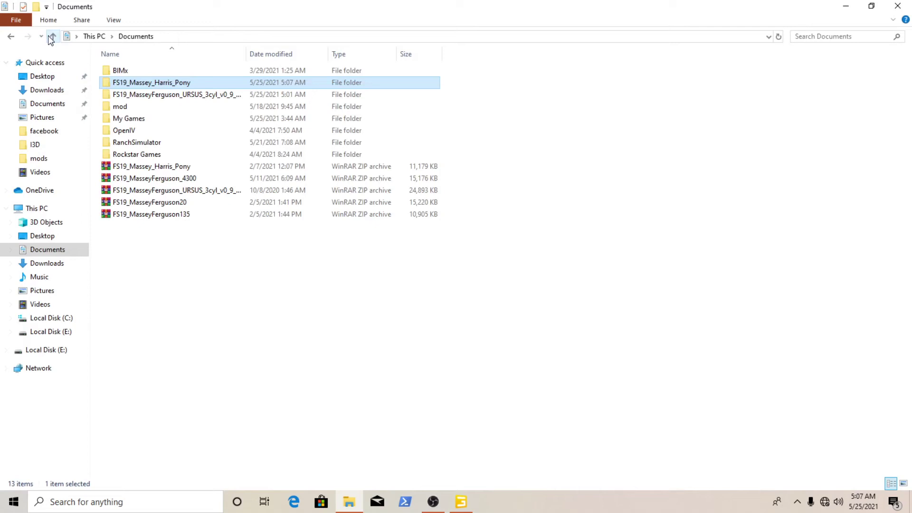
click(149, 179)
right_click(148, 178)
click(184, 212)
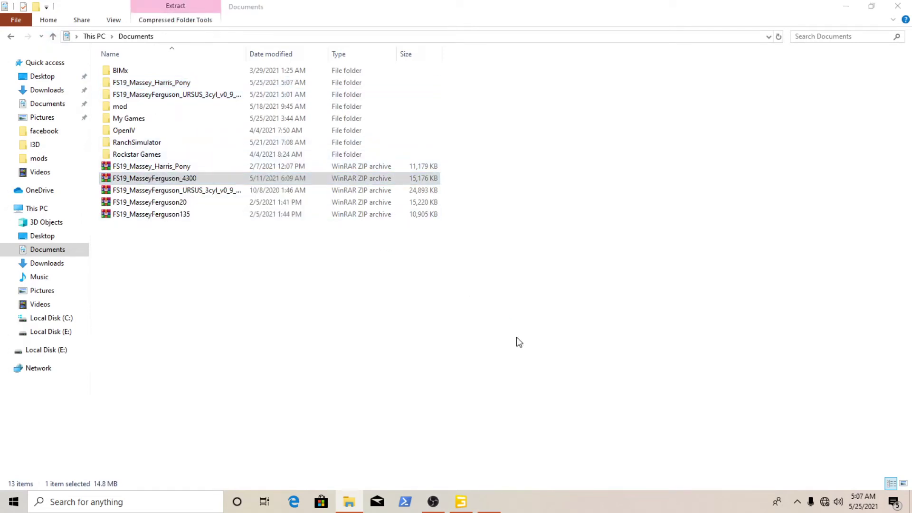
click(483, 369)
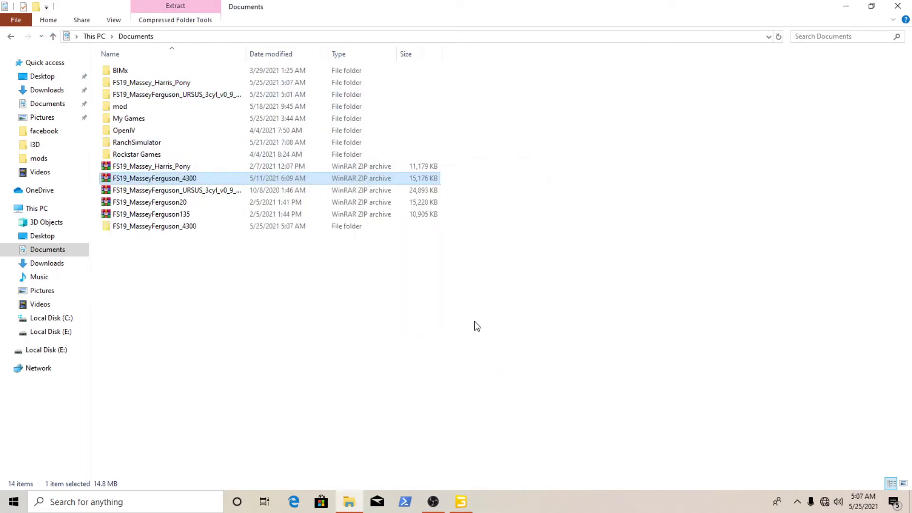
Open MF4300.i3d from the extracted FS19_MasseyFerguson_4300 folder in GIANTS Editor and inspect the tractor and its roof
click(191, 237)
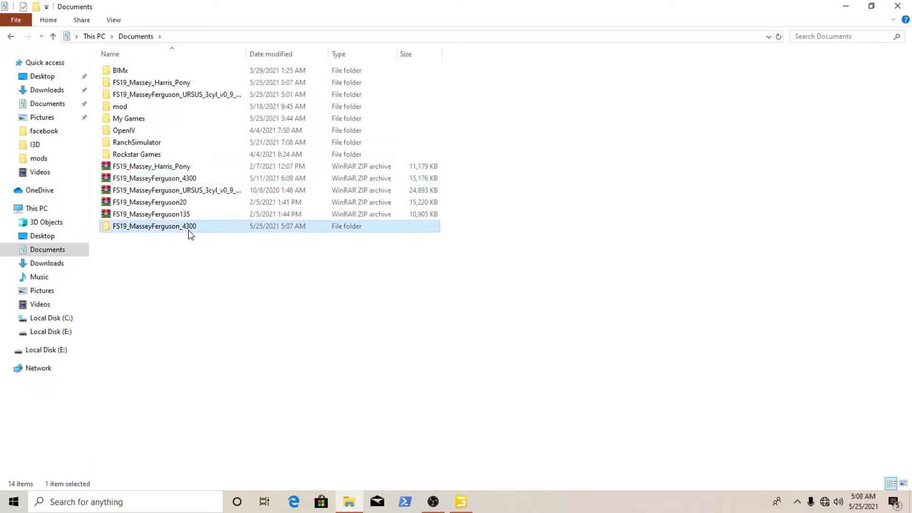
double_click(189, 228)
double_click(123, 107)
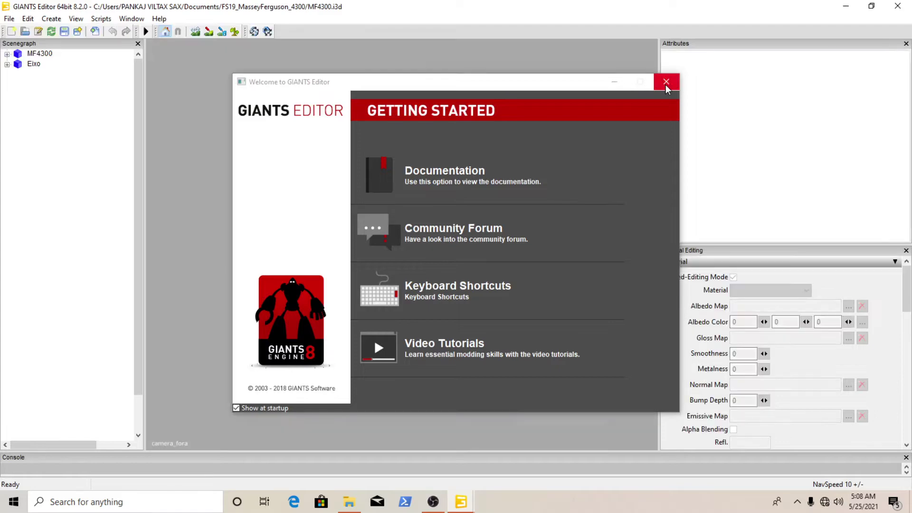
click(665, 82)
scroll(499, 114, up, 5)
alt+drag(488, 106, 711, 127)
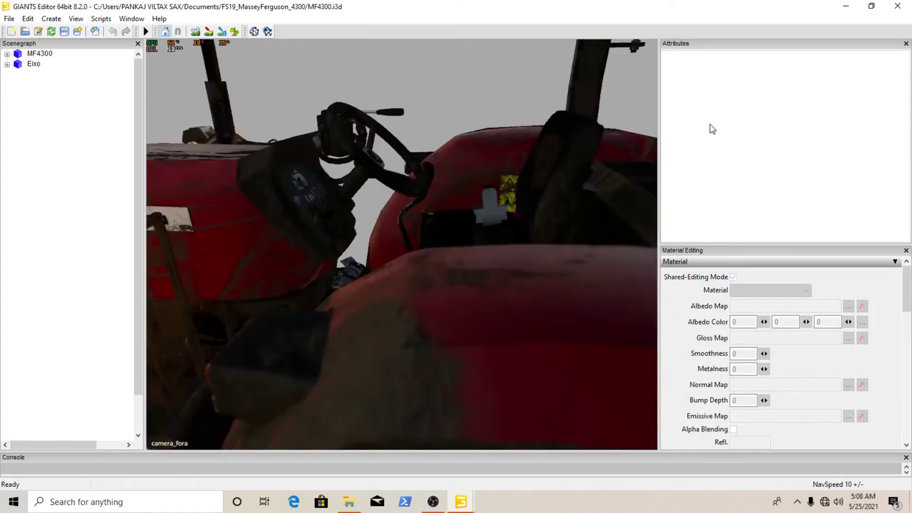
scroll(711, 128, down, 5)
scroll(575, 126, up, 3)
alt+drag(461, 137, 605, 132)
scroll(606, 133, down, 3)
middle_drag(606, 133, 616, 132)
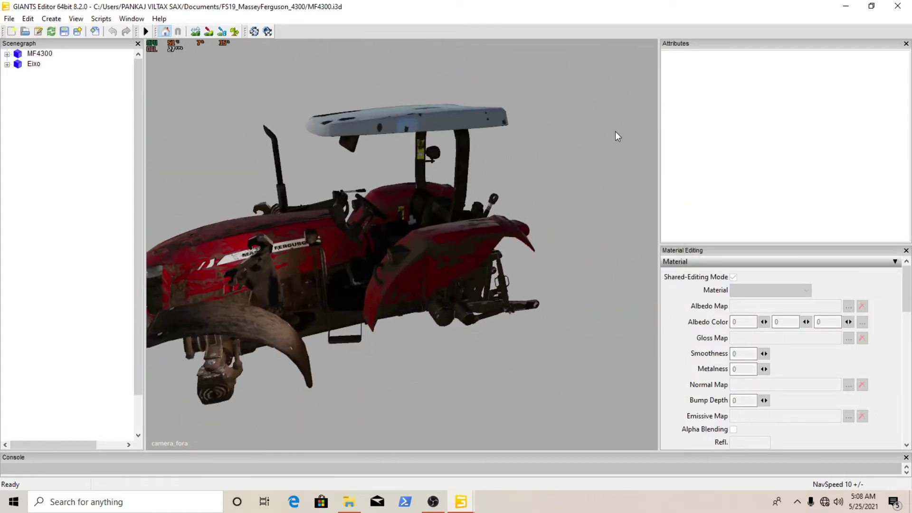
Expand the MF4300 hierarchy and check which parts Rodas, Cameras, Trator and Interior cover on the model
click(33, 54)
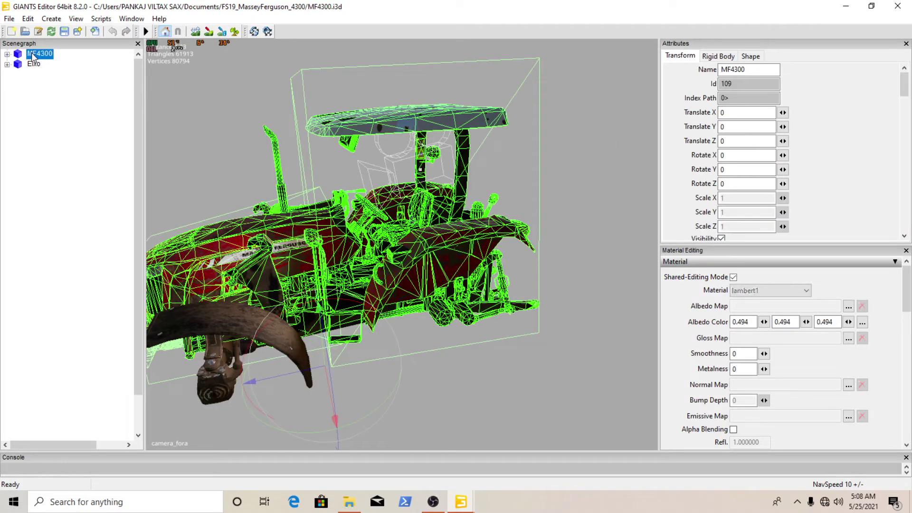
double_click(33, 55)
click(33, 65)
double_click(49, 63)
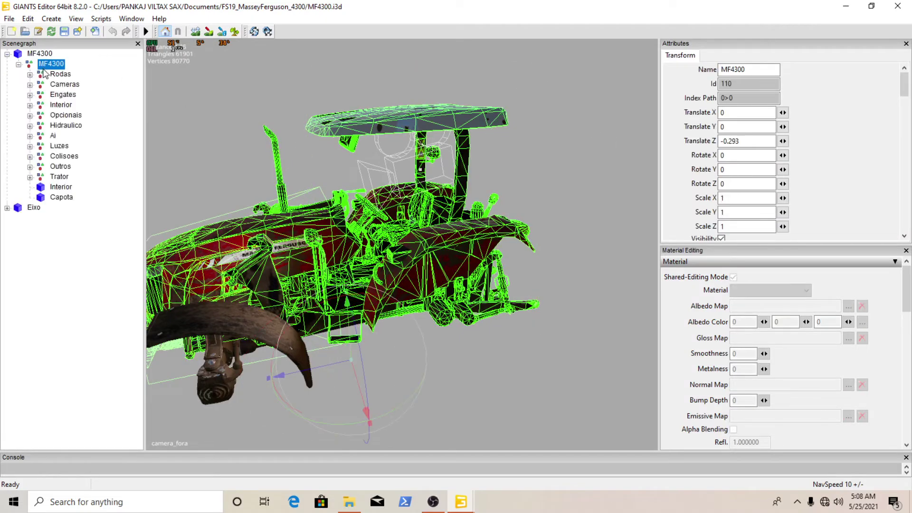
click(61, 74)
click(64, 84)
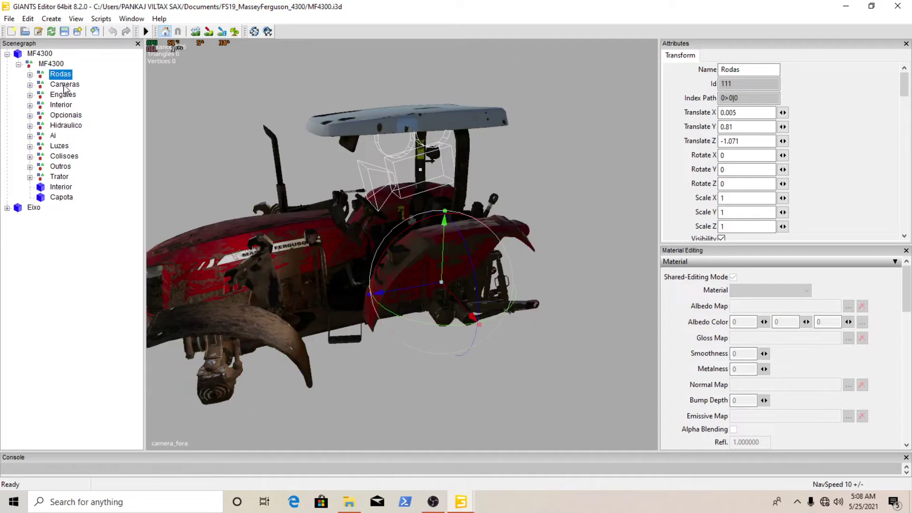
click(58, 178)
click(60, 187)
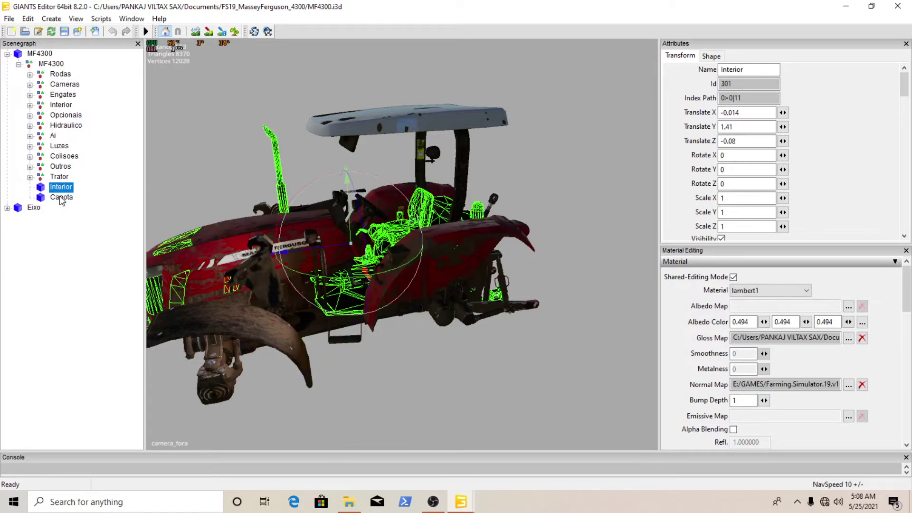
Select the Capota part and examine which roof geometry it covers on the tractor
click(60, 198)
mouse_move(357, 194)
alt+mouse_down()
mouse_move(272, 194)
mouse_move(367, 184)
mouse_move(359, 189)
alt+mouse_up()
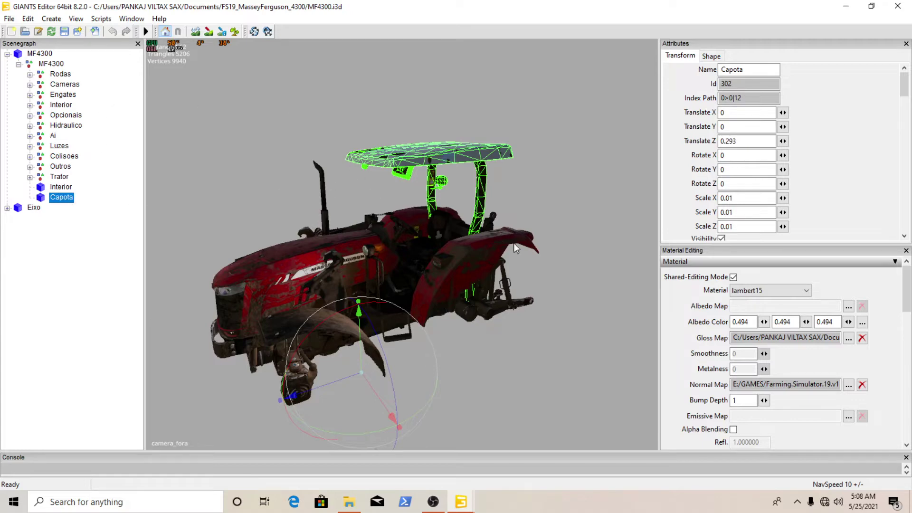
alt+drag(514, 244, 472, 199)
scroll(242, 241, up, 3)
scroll(241, 237, up, 3)
scroll(485, 202, down, 5)
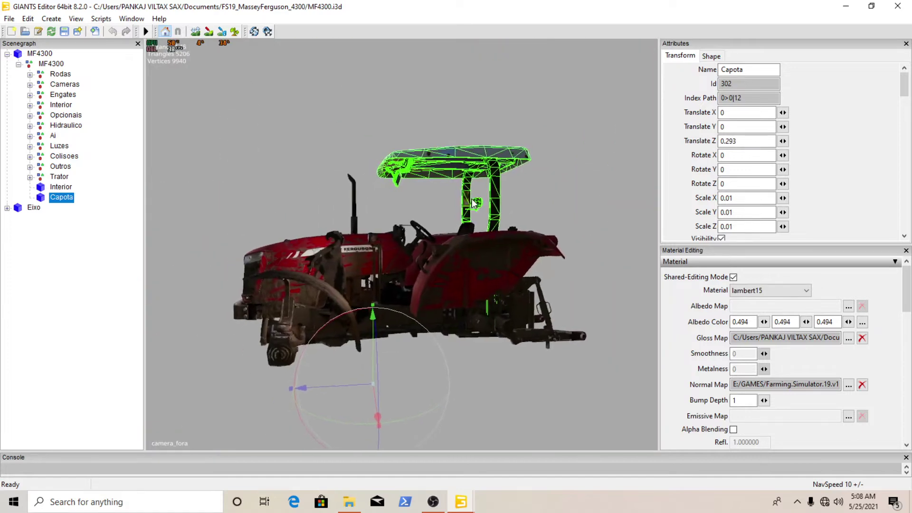
middle_drag(472, 199, 483, 233)
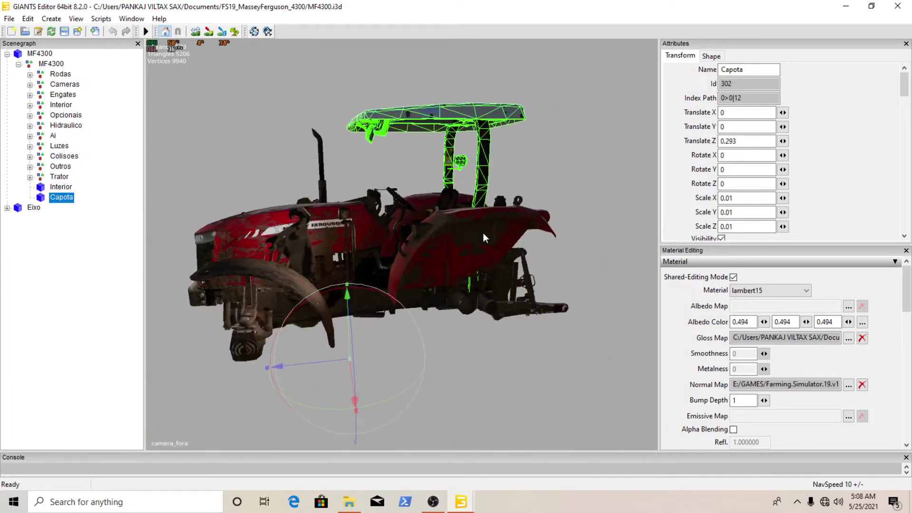
Start exporting the selected Capota with its files and browse to the FS19_MasseyFerguson_URSUS_3cyl mod folder in Documents
click(9, 19)
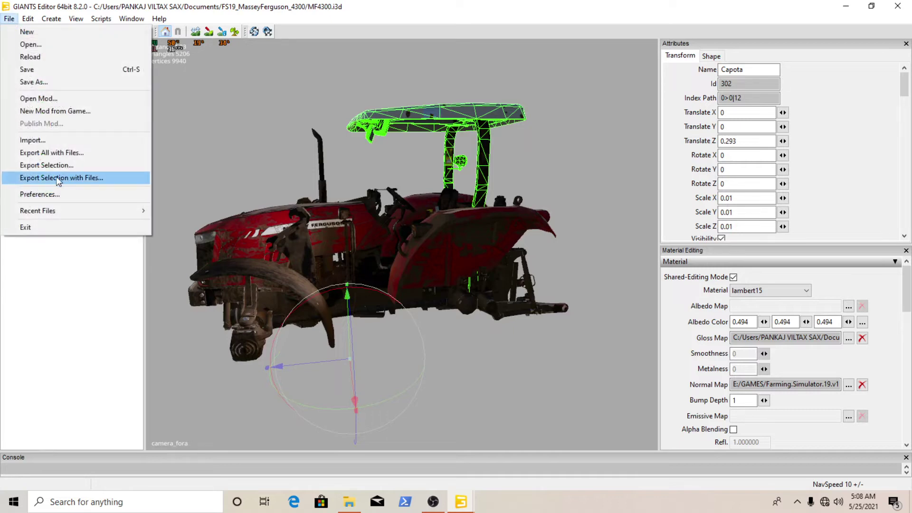
click(80, 184)
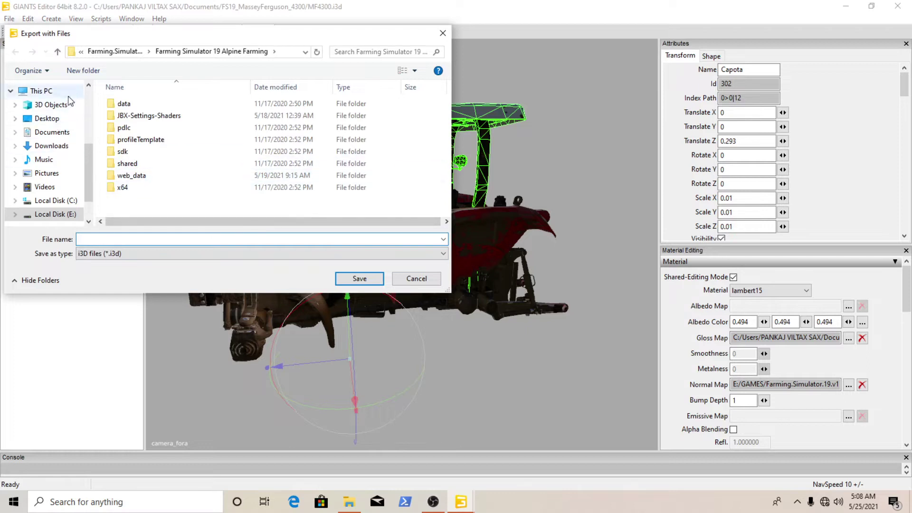
click(57, 51)
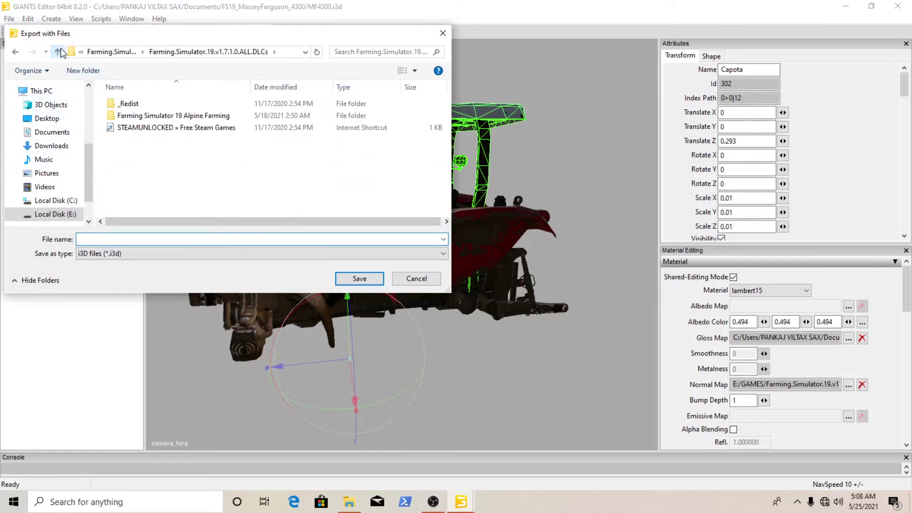
click(43, 134)
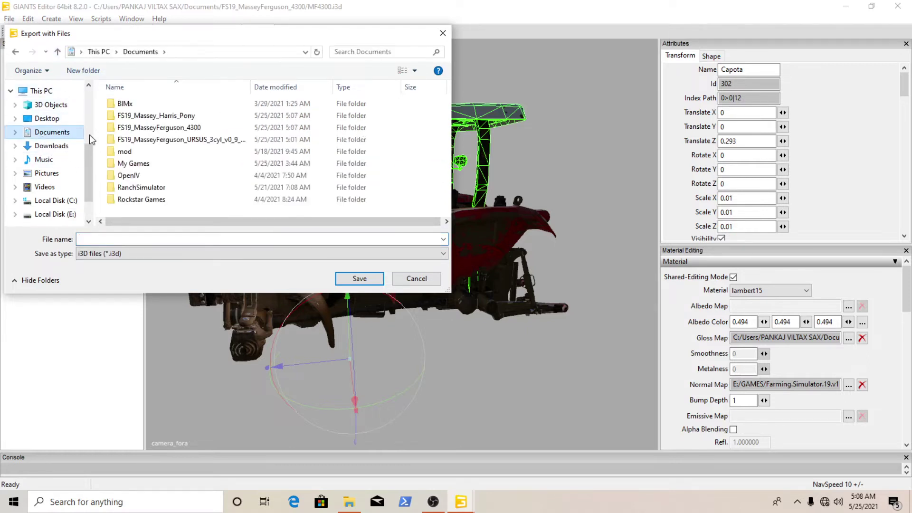
click(157, 142)
click(157, 142)
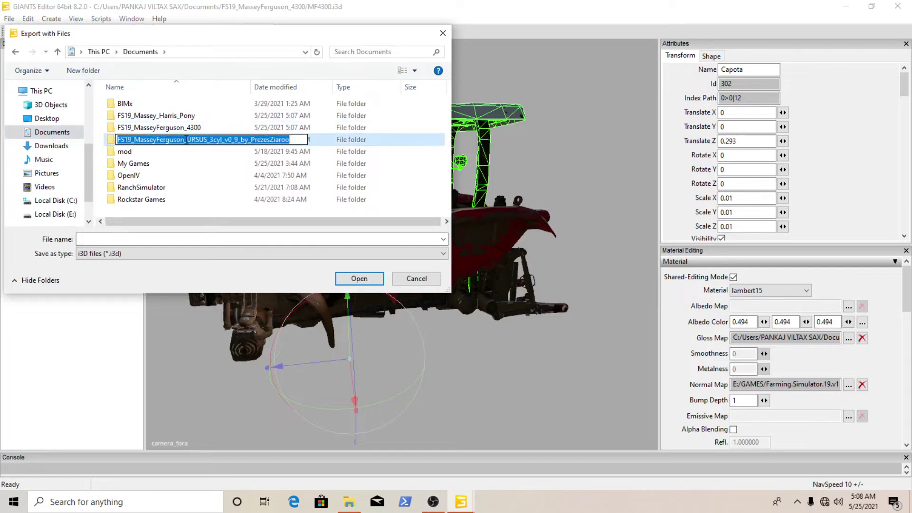
double_click(179, 139)
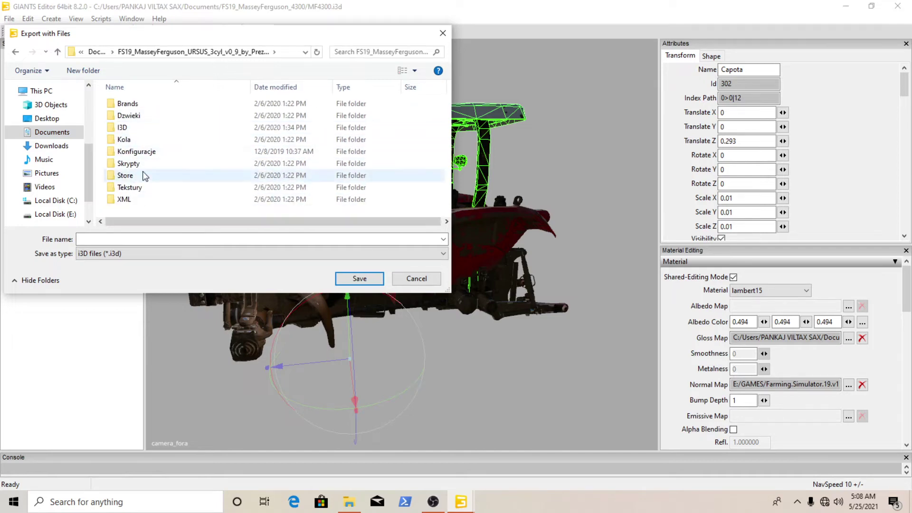
Create a folder named XYZ inside the URSUS mod folder and open it as the export destination
right_click(181, 188)
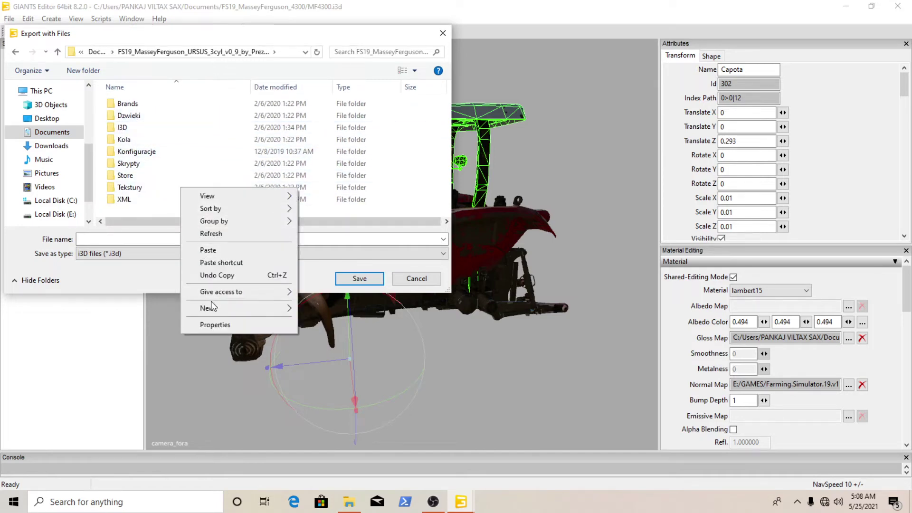
mouse_move(213, 309)
click(314, 309)
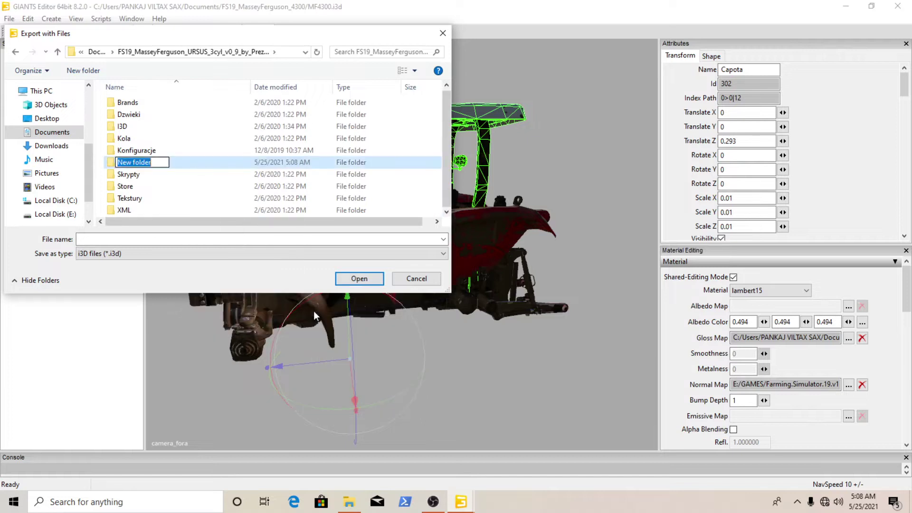
text(X)
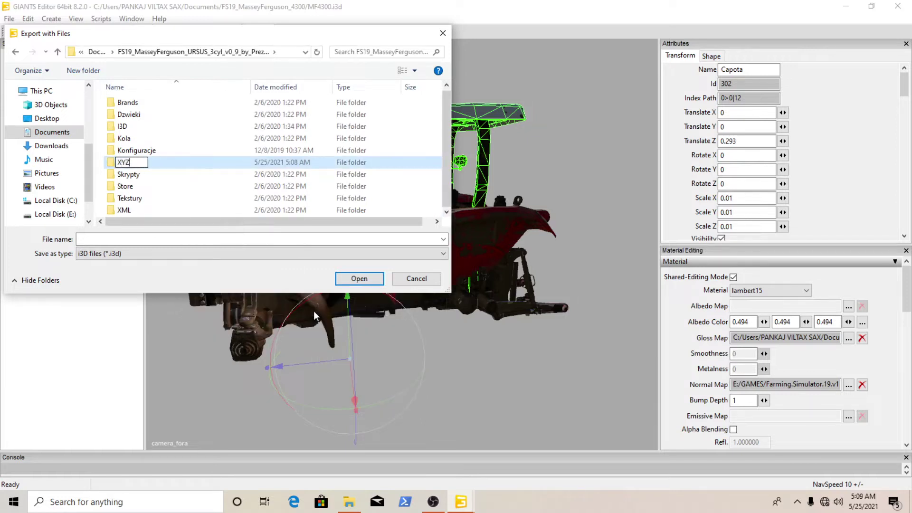
text(YZ)
key(Return)
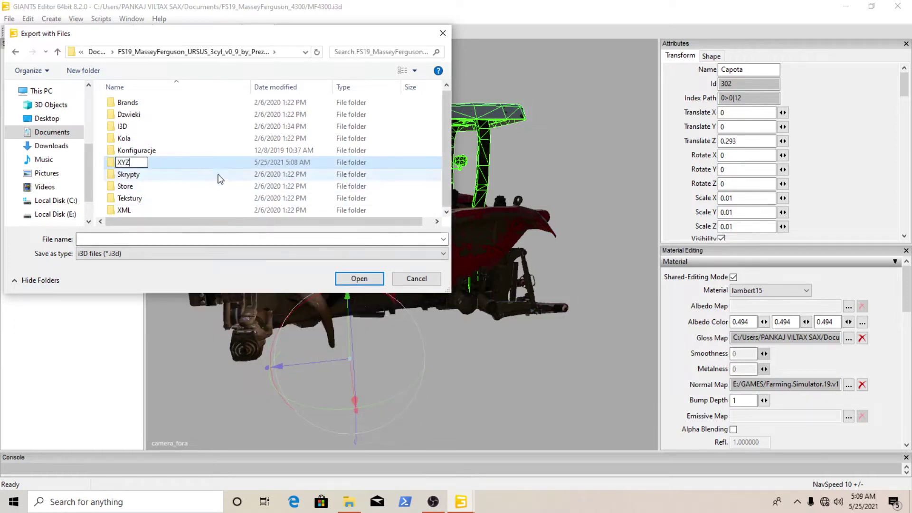
double_click(192, 212)
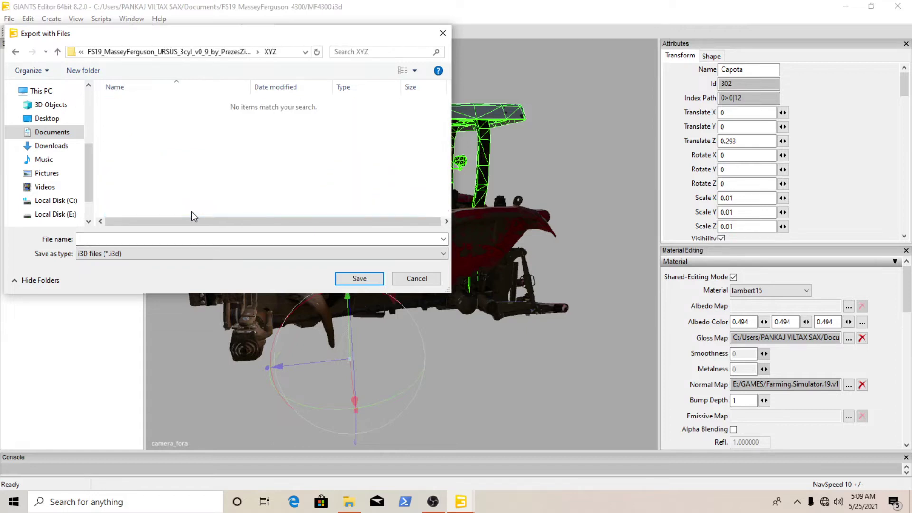
Export the Capota as an i3D file named CAB into the XYZ folder
click(167, 240)
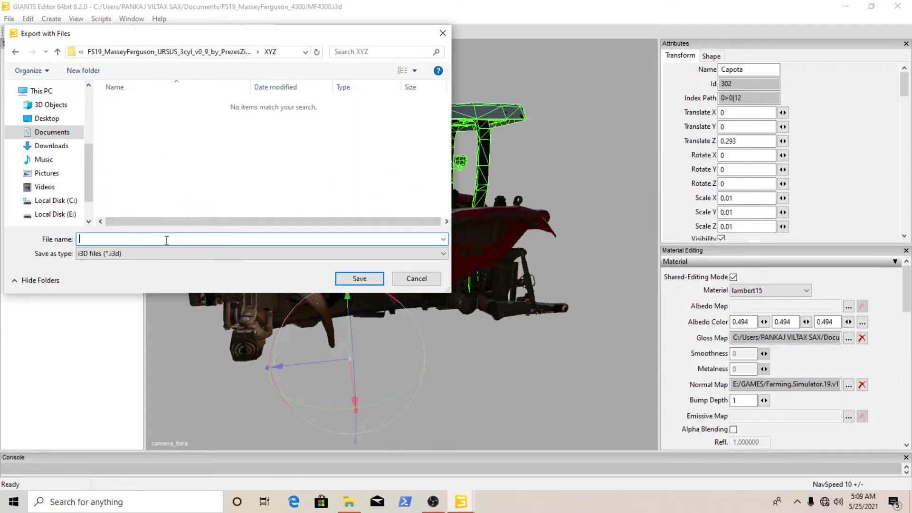
text(CAB)
click(374, 283)
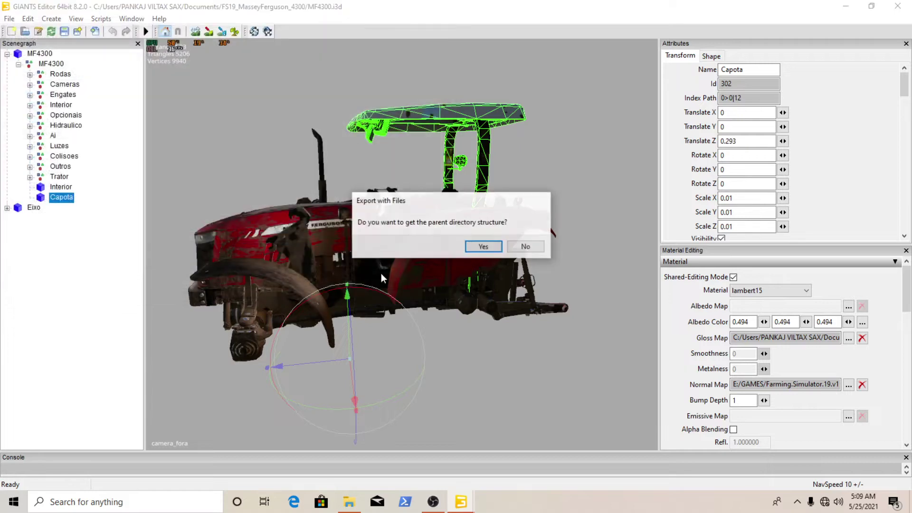
click(530, 246)
click(485, 250)
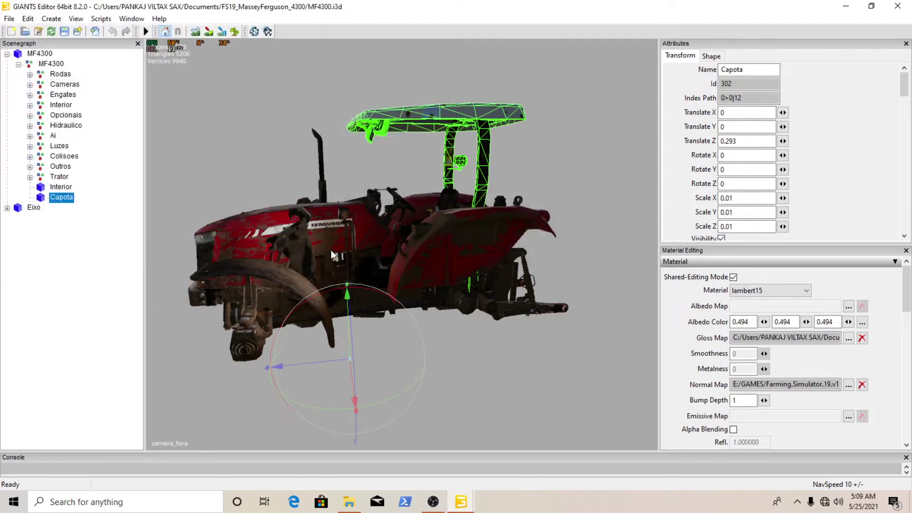
Switch to the editor window with the URSUS tractor and import CAB from the XYZ folder
click(846, 6)
mouse_move(461, 502)
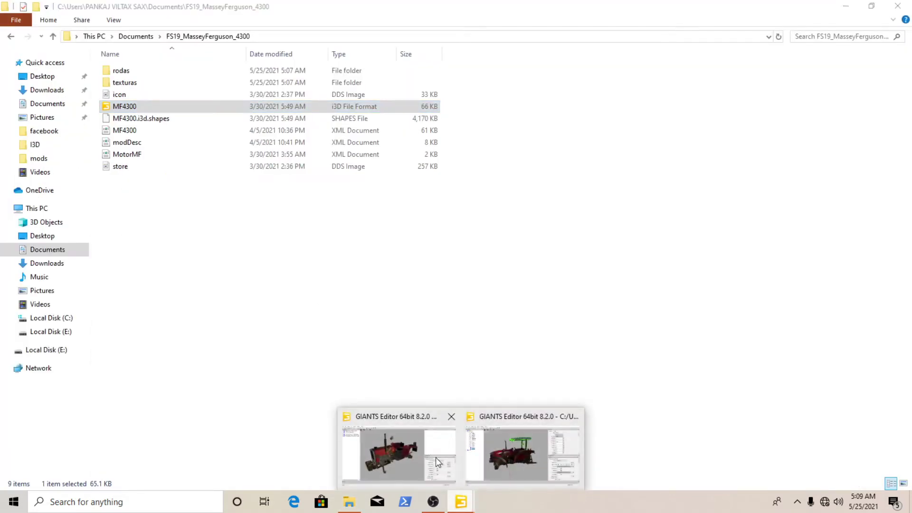
click(404, 442)
scroll(342, 253, down, 5)
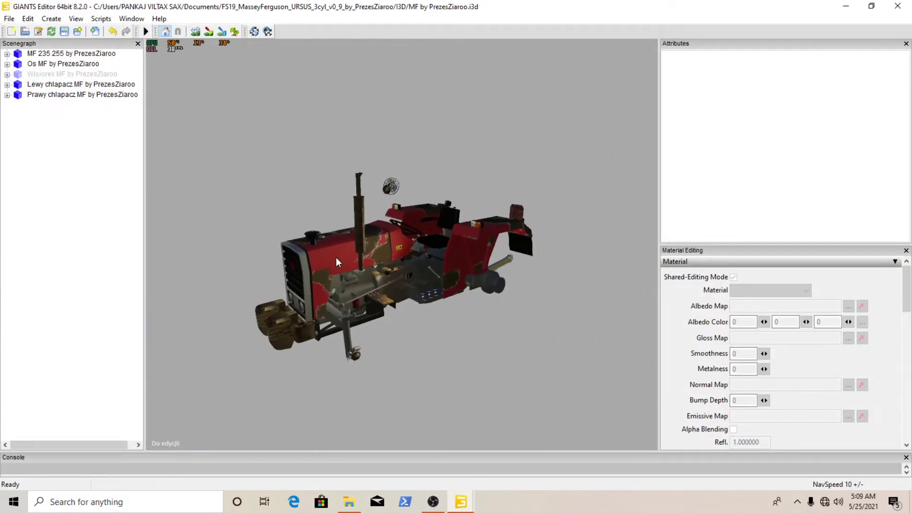
click(9, 19)
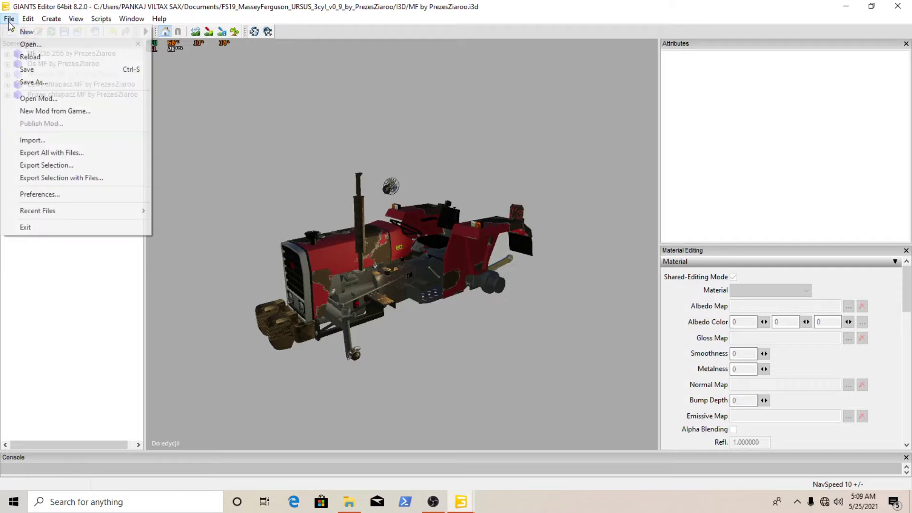
click(22, 138)
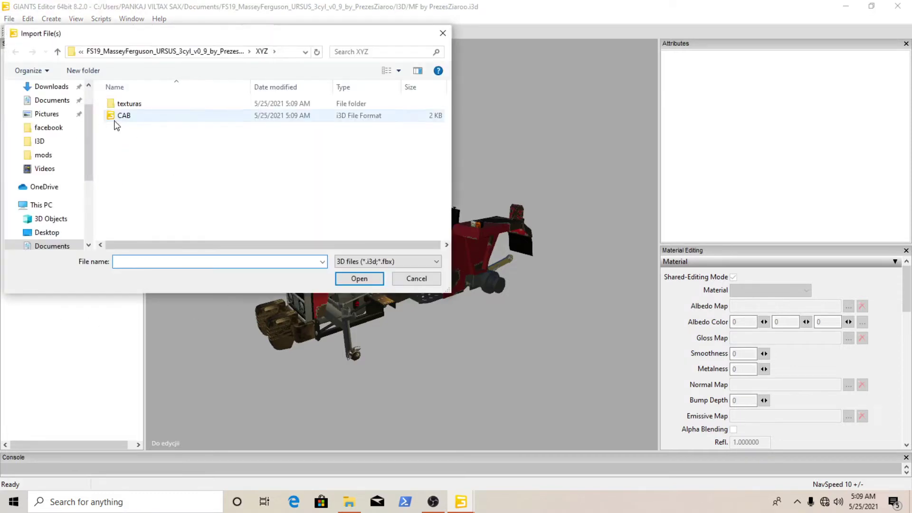
click(118, 116)
click(360, 279)
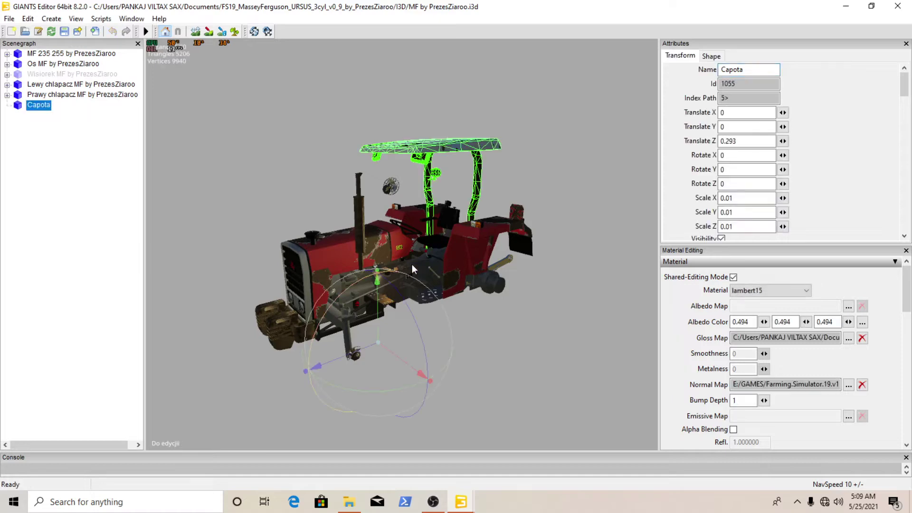
Cut the imported Capota from the scene root and paste it into the MF 235 255 group
scroll(423, 247, up, 5)
alt+drag(436, 249, 336, 275)
scroll(409, 271, down, 5)
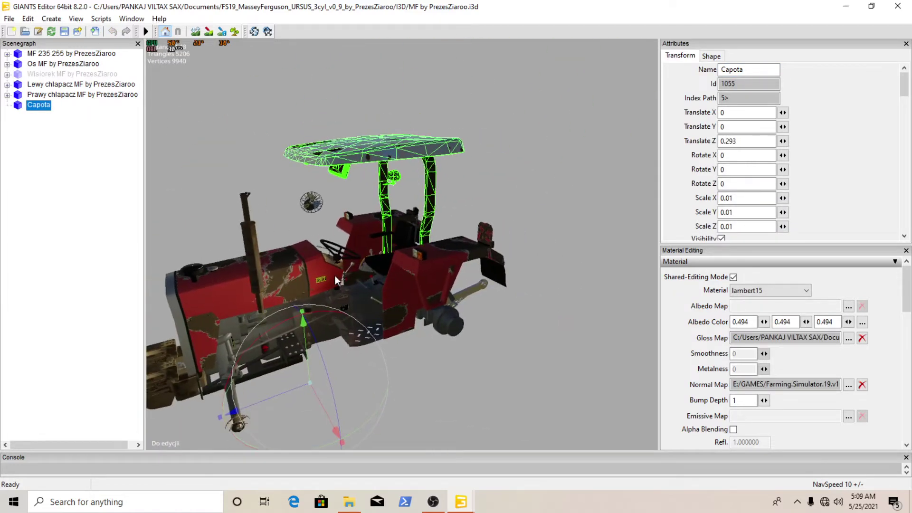
key(Delete)
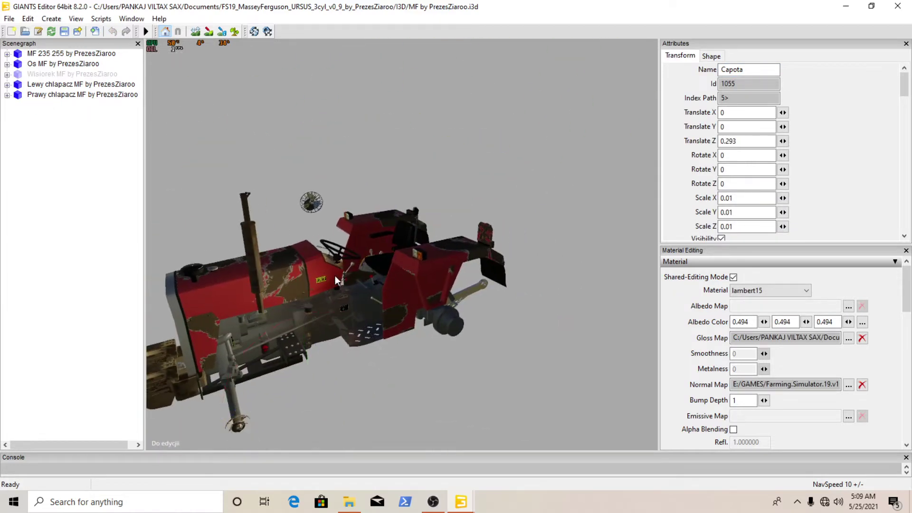
double_click(64, 54)
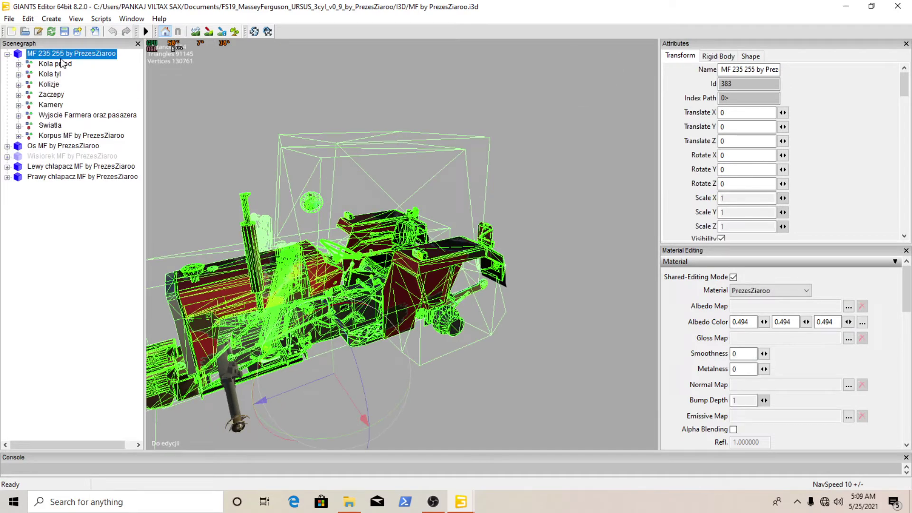
key(ctrl+v)
click(173, 97)
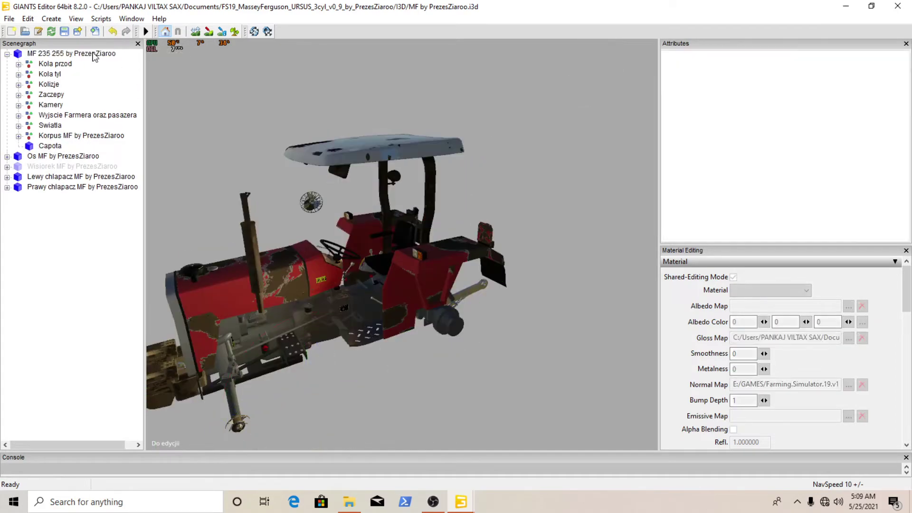
Examine from several angles how the Capota roof sits on the MF 235 255 tractor
click(93, 54)
scroll(375, 147, up, 5)
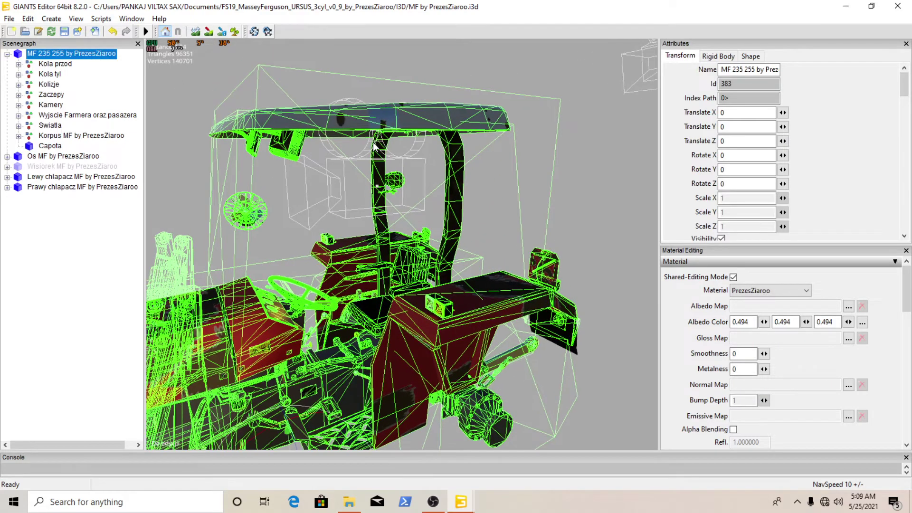
scroll(375, 147, down, 5)
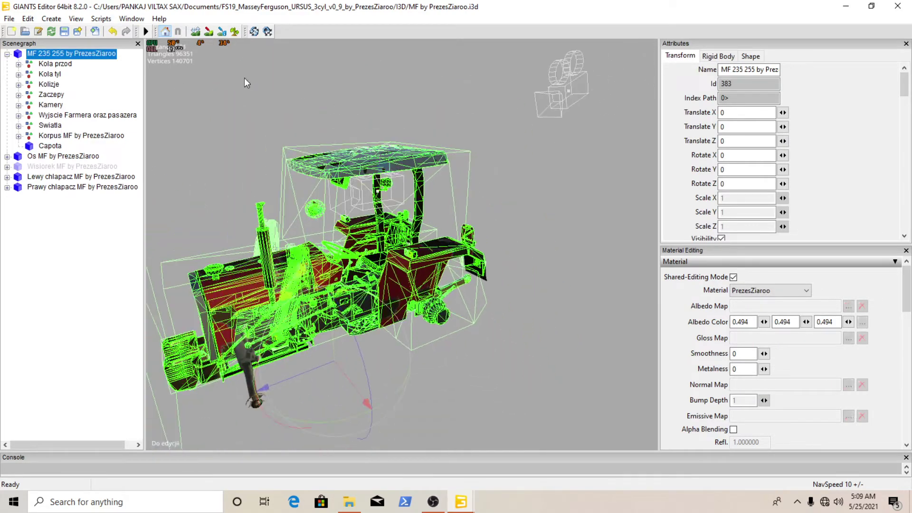
click(244, 78)
scroll(249, 92, up, 5)
alt+drag(245, 78, 197, 81)
scroll(266, 91, down, 5)
scroll(257, 95, up, 5)
scroll(240, 101, down, 5)
scroll(204, 99, up, 5)
scroll(202, 98, down, 4)
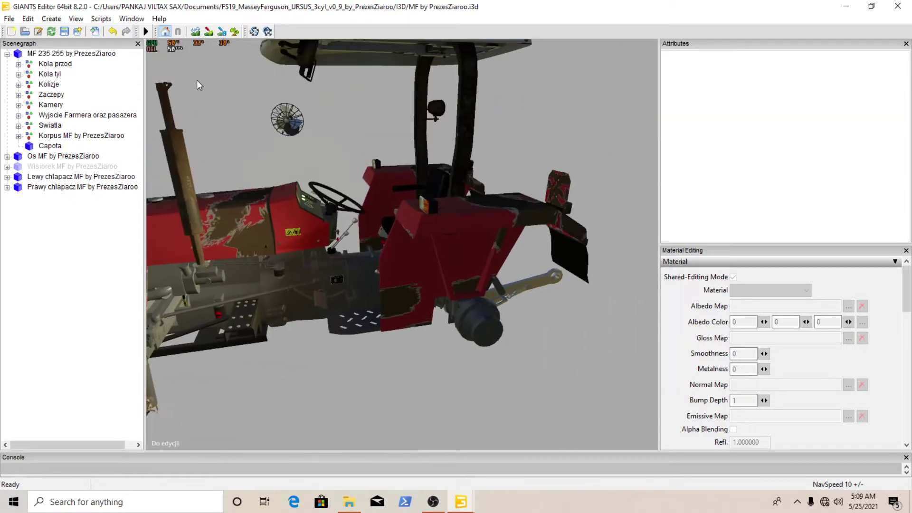
Select Capota and move the roof along the Z axis to a translation of about 0.066
click(50, 146)
scroll(280, 238, down, 2)
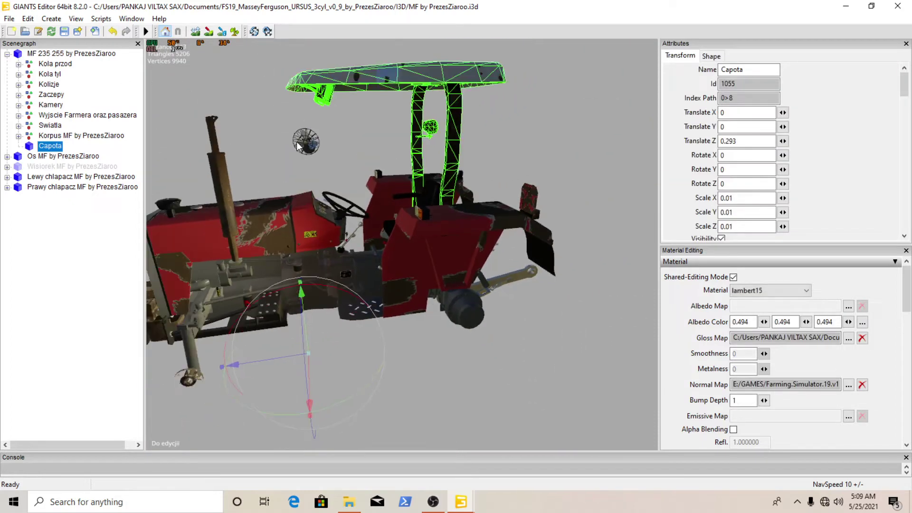
drag(278, 347, 310, 352)
scroll(333, 333, up, 4)
scroll(330, 315, up, 3)
scroll(330, 315, down, 4)
alt+drag(329, 316, 34, 325)
scroll(418, 325, down, 5)
alt+drag(418, 324, 448, 359)
right_drag(448, 359, 385, 371)
drag(466, 264, 520, 289)
scroll(460, 257, up, 3)
scroll(521, 289, down, 5)
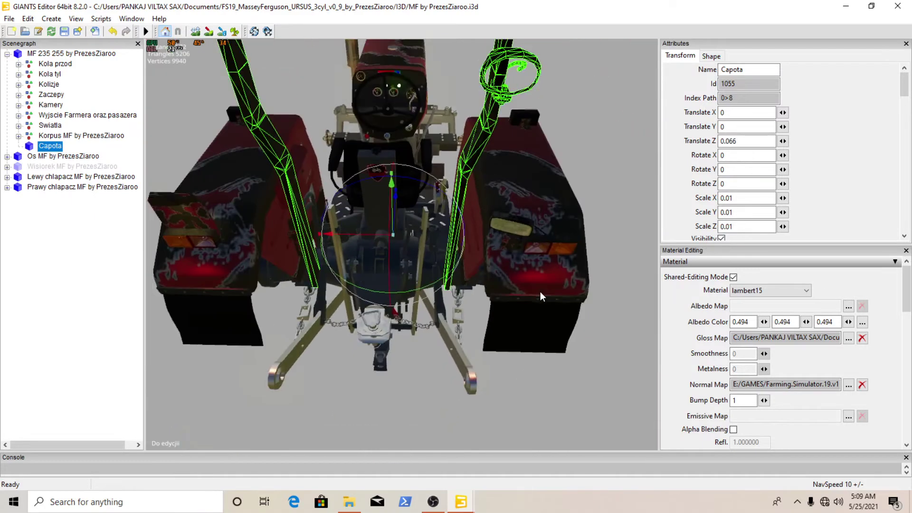
Try to scale the Capota roof along its X axis and undo the attempts
drag(313, 235, 308, 236)
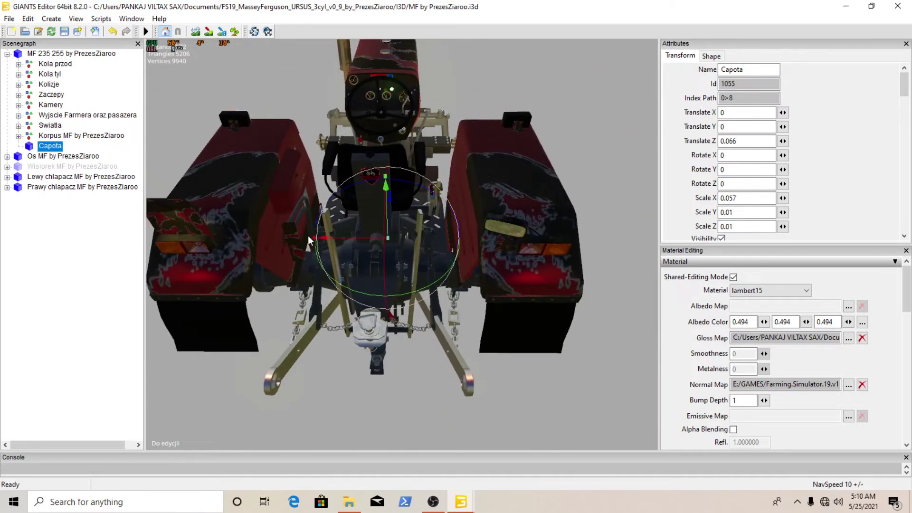
key(ctrl+z)
right_drag(305, 232, 322, 213)
scroll(315, 225, down, 3)
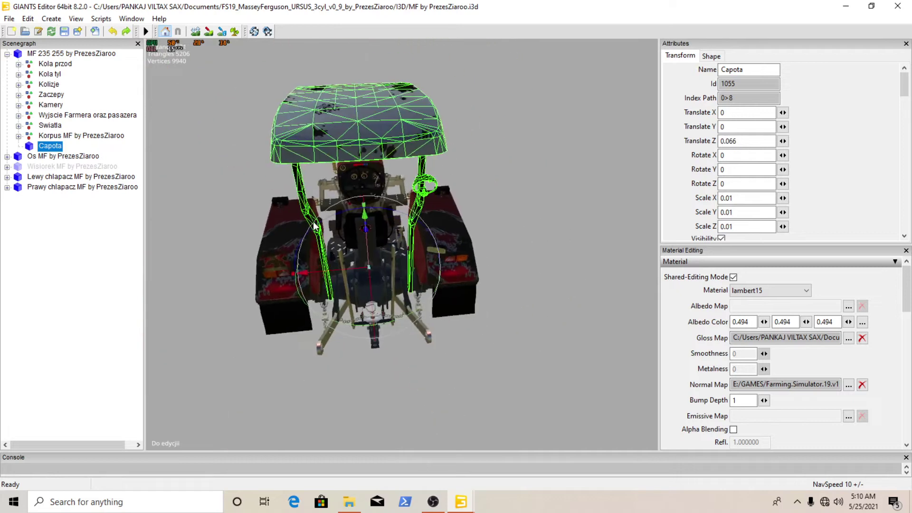
drag(292, 274, 350, 284)
key(ctrl+z)
Move the Capota roof along the Z axis to a translation of about 0.24 and check its posts beside the seat
scroll(293, 278, up, 3)
right_drag(351, 284, 298, 285)
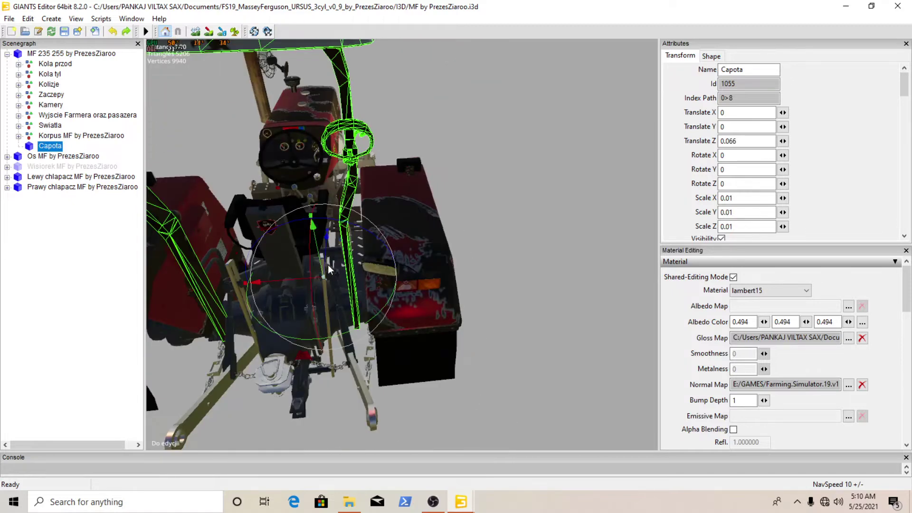
drag(325, 263, 333, 244)
right_drag(334, 245, 529, 195)
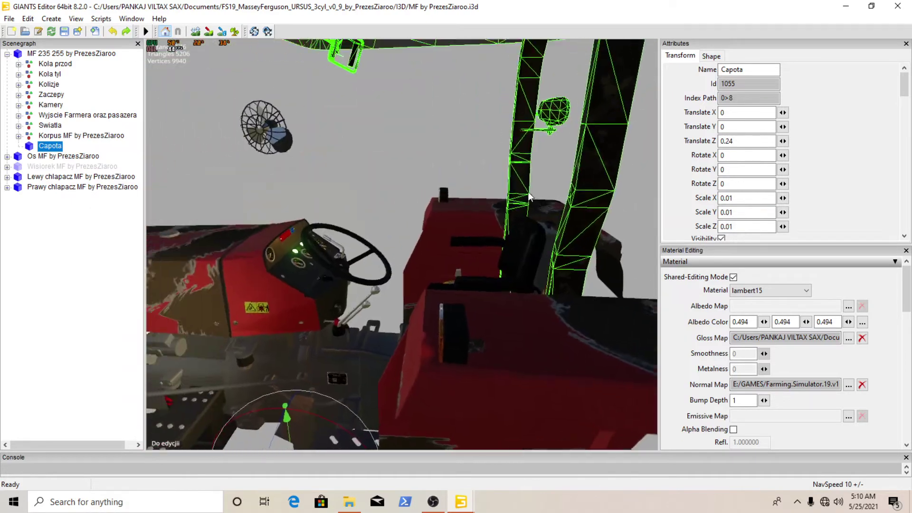
Shift the Capota roof to a Z translation of about 0.102 and lower it to a Y translation of about -0.039
scroll(529, 192, down, 4)
drag(321, 370, 288, 380)
scroll(392, 339, up, 3)
scroll(288, 380, up, 4)
middle_drag(287, 381, 263, 323)
drag(313, 290, 614, 244)
scroll(369, 260, down, 3)
scroll(369, 261, down, 3)
scroll(331, 243, up, 5)
scroll(614, 244, down, 3)
scroll(552, 241, up, 4)
scroll(476, 243, down, 10)
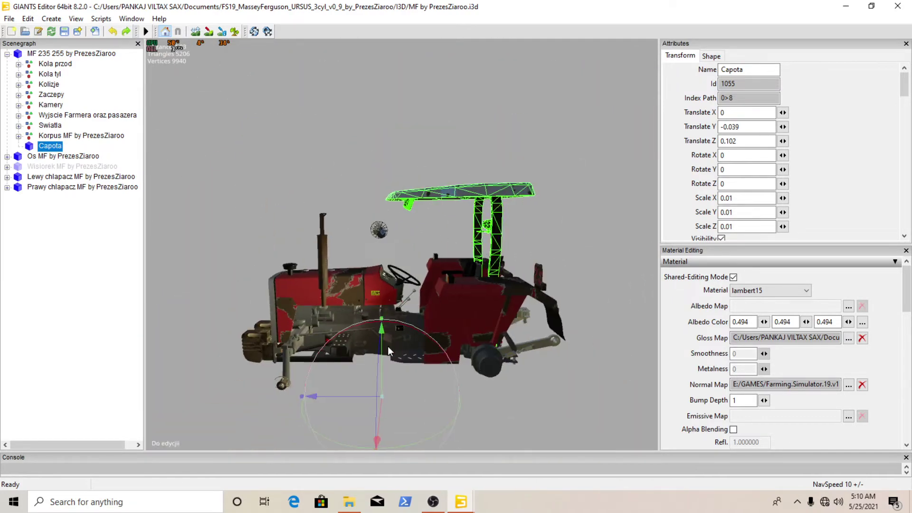
Raise the Capota roof to a Y translation of about -0.02 and check its posts and underside against the tractor
drag(383, 347, 384, 345)
scroll(454, 305, up, 4)
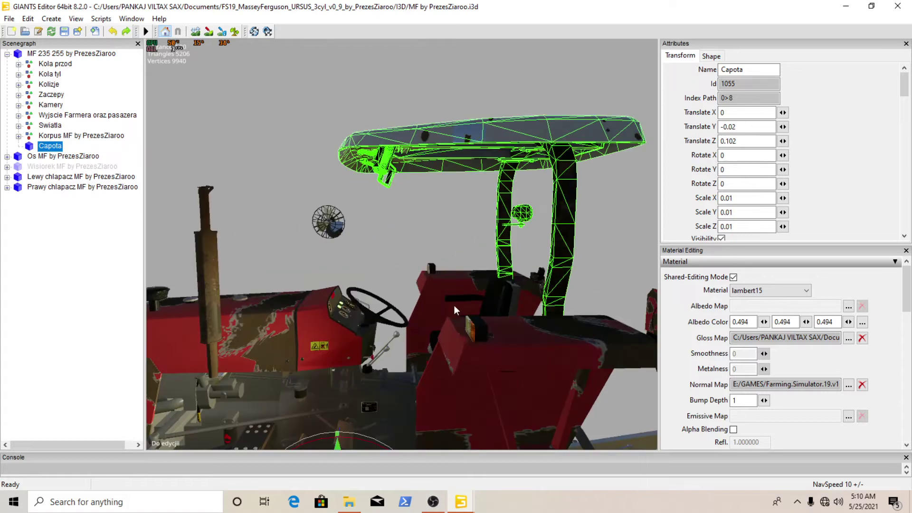
scroll(454, 305, down, 3)
click(326, 165)
scroll(358, 197, up, 5)
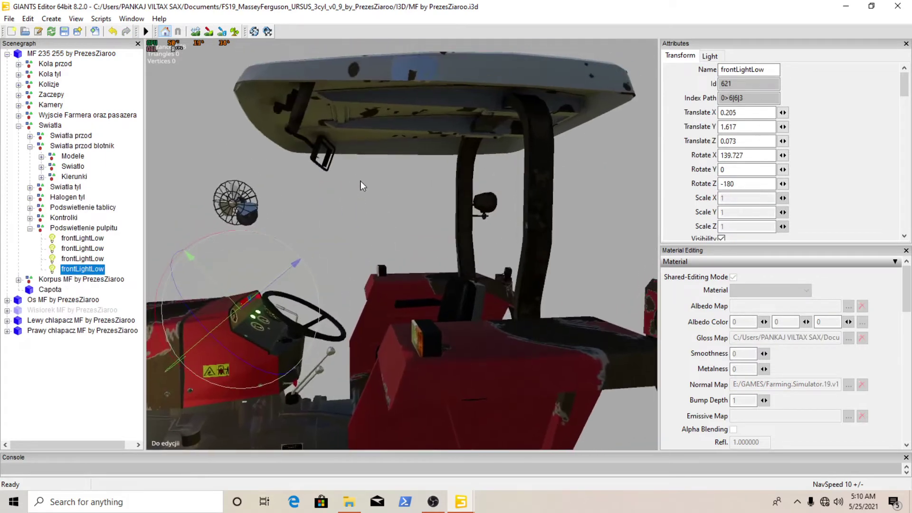
alt+drag(360, 181, 369, 230)
scroll(253, 153, up, 3)
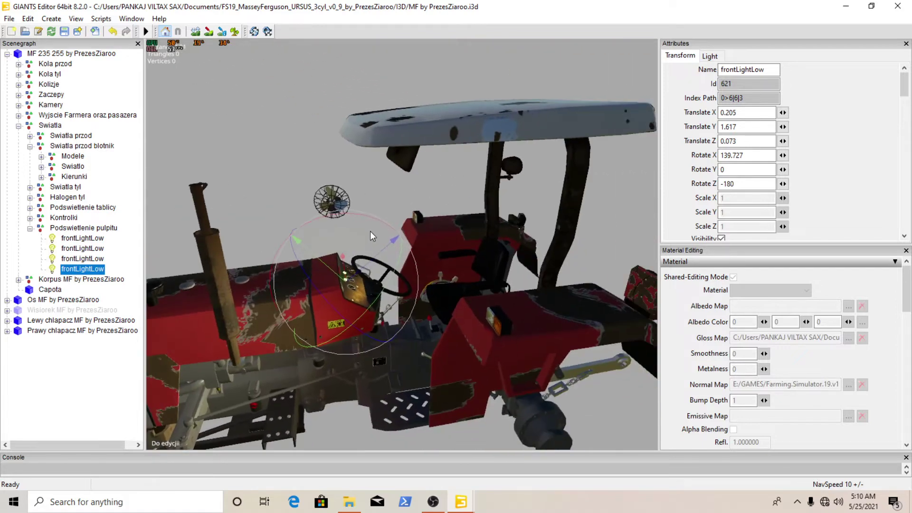
scroll(370, 230, down, 3)
Collapse the Podswietlenie pulpitu and Swiatla przod blotnik groups while looking through the Swiatla nodes for the floating fan
click(29, 230)
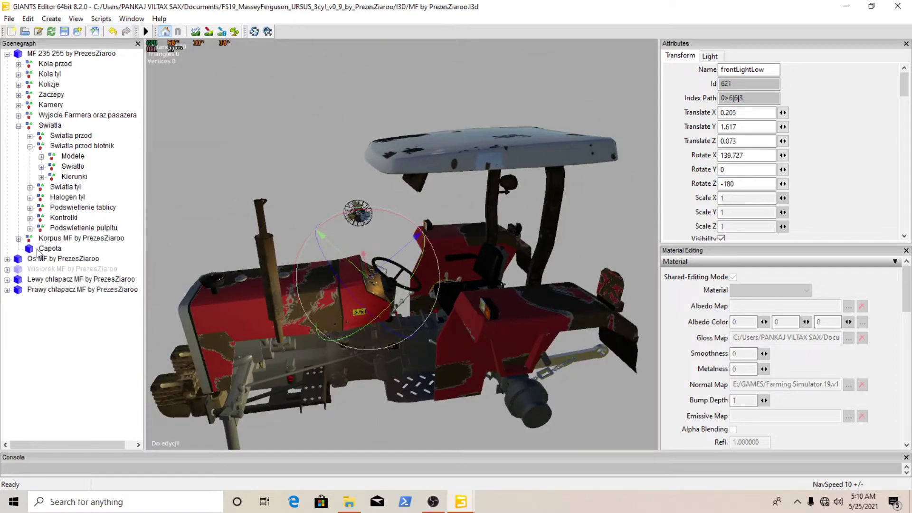
click(51, 249)
click(51, 259)
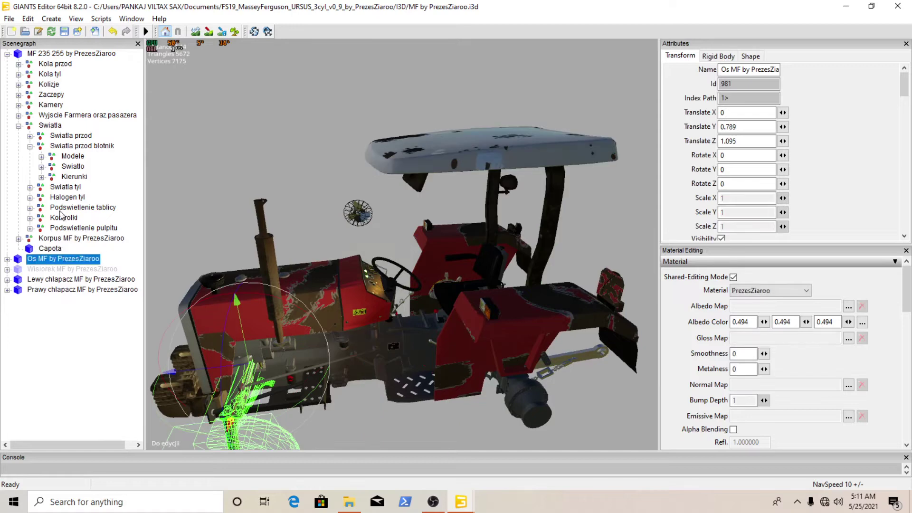
click(71, 177)
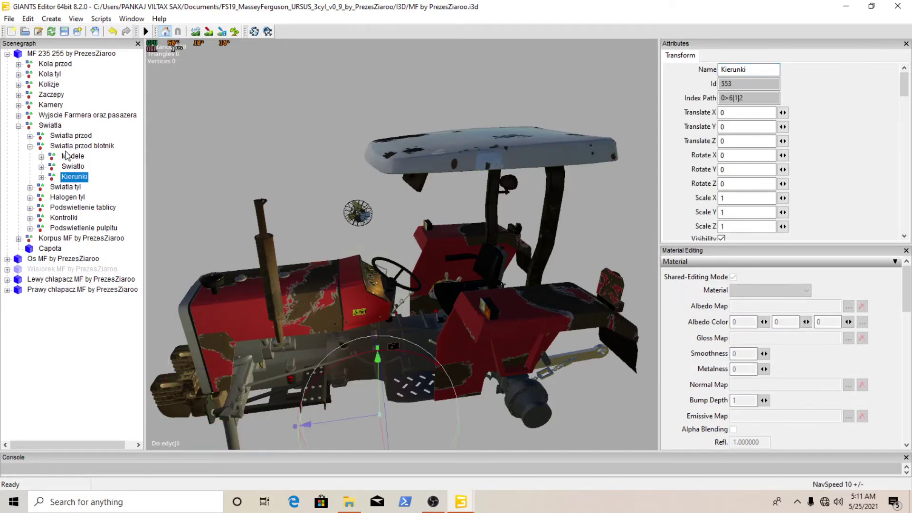
click(67, 148)
click(31, 145)
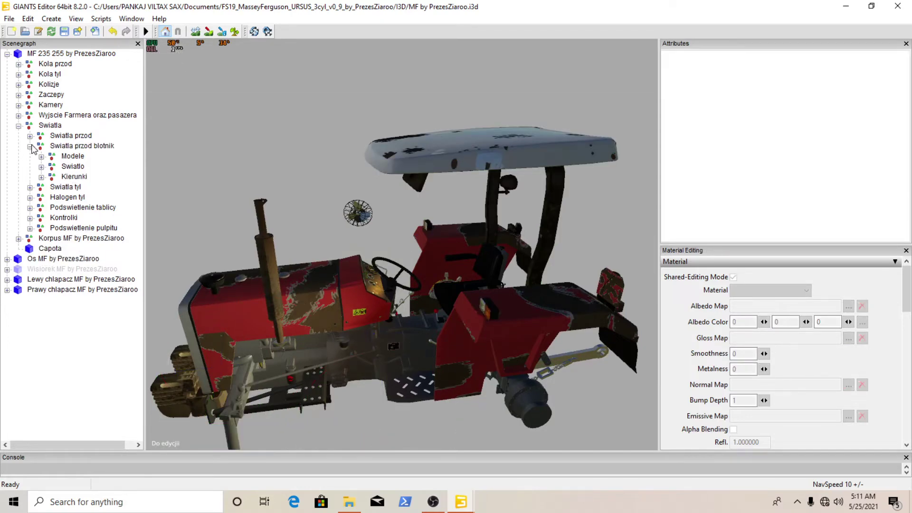
click(31, 146)
click(71, 136)
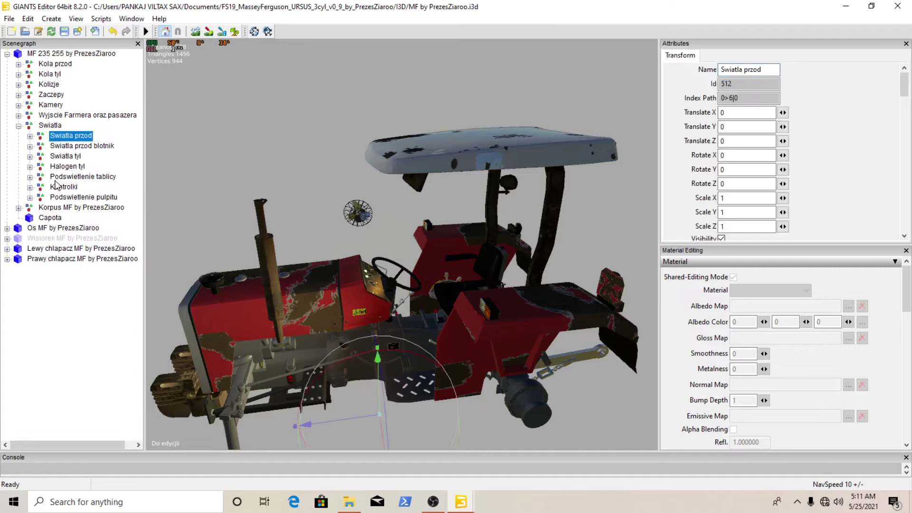
click(58, 179)
click(59, 188)
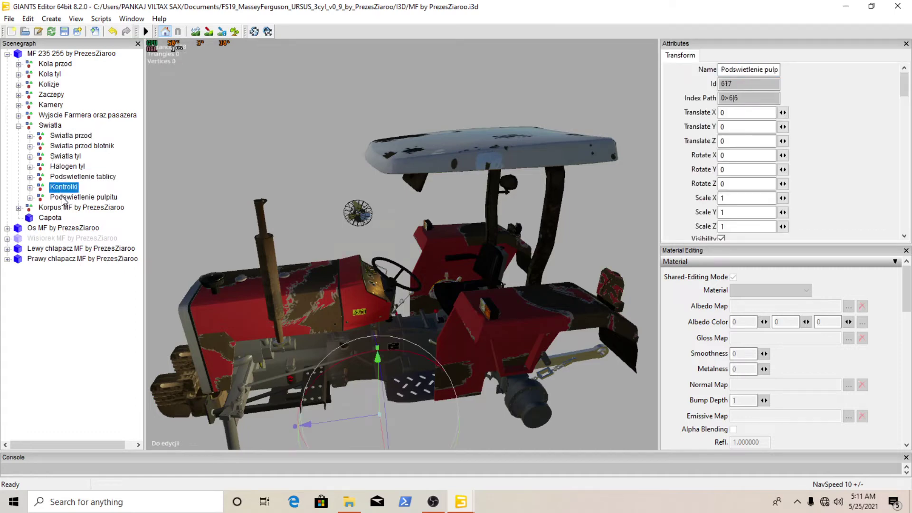
Select 19. Wiatrak under Ruchome elementy and move the fan up beneath the roof, to about X 0.104, Y 2.461, Z -0.199
click(66, 208)
double_click(67, 207)
scroll(75, 380, down, 2)
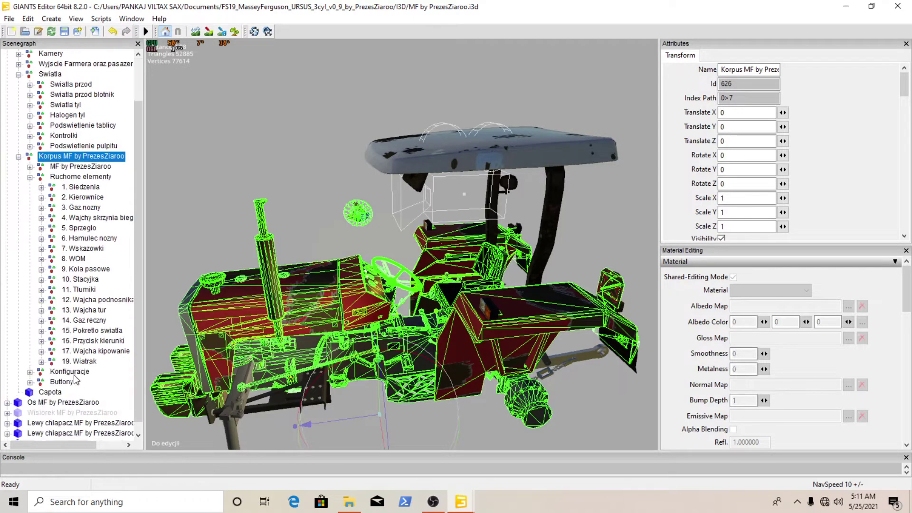
click(79, 362)
alt+drag(380, 280, 360, 284)
scroll(230, 323, up, 3)
scroll(230, 323, down, 3)
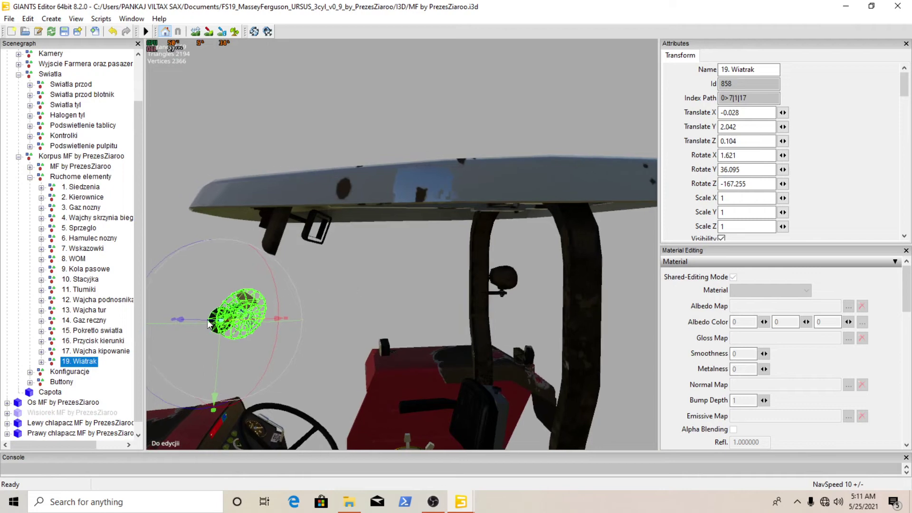
drag(207, 321, 299, 259)
alt+drag(298, 259, 315, 285)
scroll(278, 253, up, 5)
scroll(278, 253, down, 3)
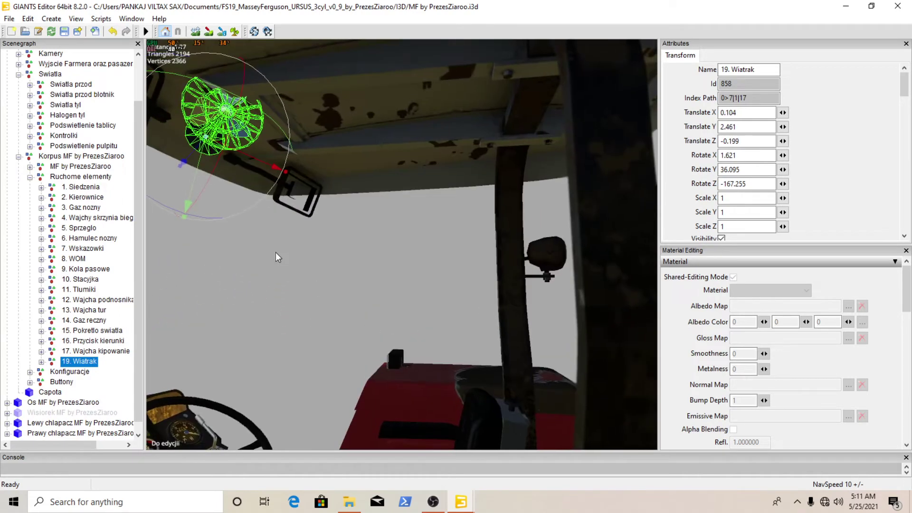
Rotate the fan beneath the roof to about X 18.6, Y 39.3, Z -165.9
drag(300, 174, 262, 207)
scroll(287, 193, up, 3)
scroll(262, 208, down, 2)
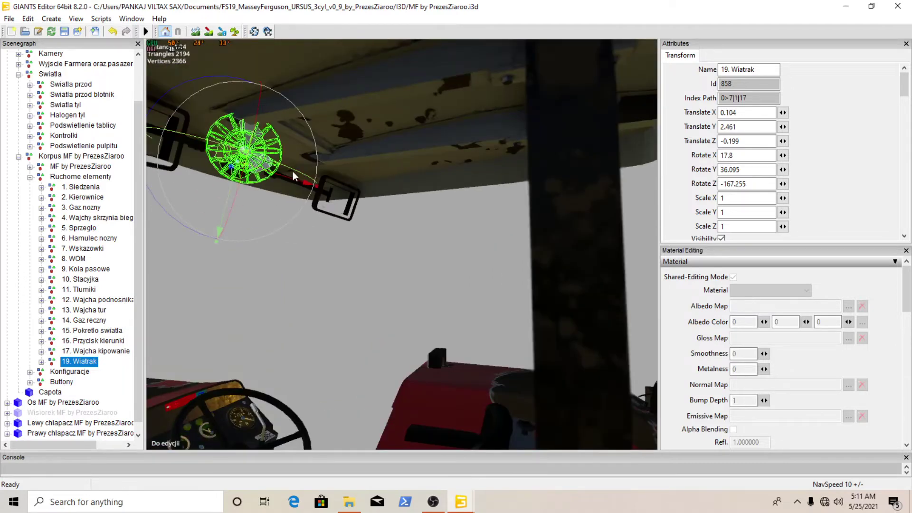
drag(292, 171, 230, 173)
scroll(321, 172, down, 1)
scroll(322, 173, up, 4)
scroll(230, 173, down, 3)
scroll(229, 173, up, 3)
right_drag(230, 173, 221, 181)
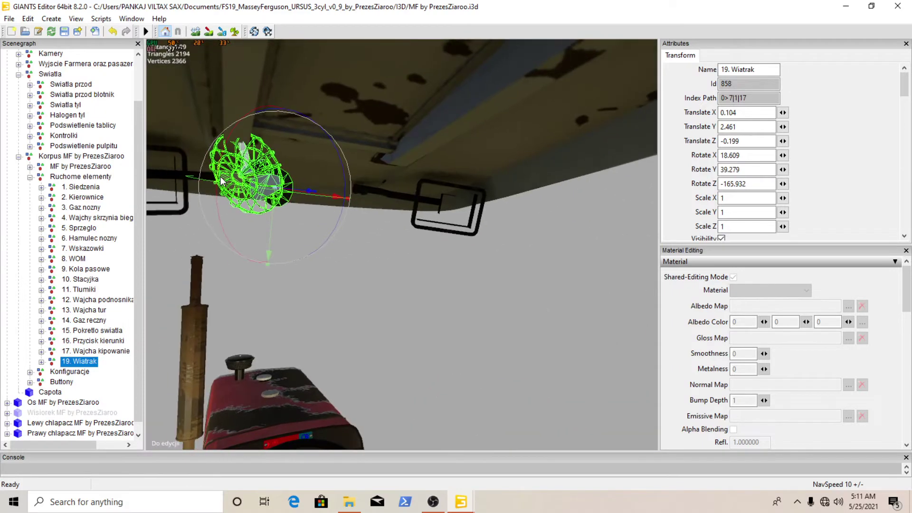
Turn the fan to about X 34.1, Y 7.9, Z -175.9 and bring its base to the roof at about X 0.018, Y 2.53, Z -0.171
drag(272, 196, 332, 198)
right_drag(332, 198, 268, 227)
drag(282, 233, 141, 259)
scroll(141, 260, down, 1)
right_drag(141, 260, 260, 145)
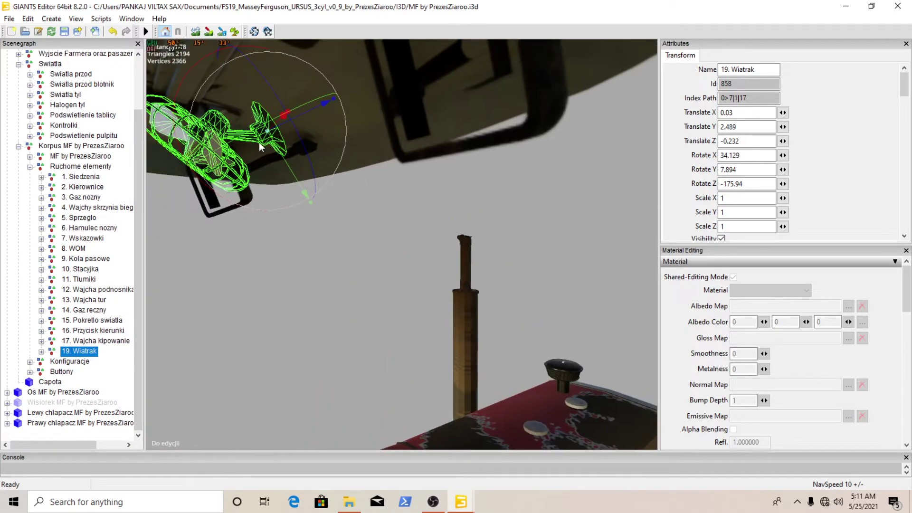
mouse_move(300, 122)
mouse_down()
mouse_move(333, 112)
mouse_move(294, 121)
mouse_move(309, 117)
mouse_up()
key(ctrl+z)
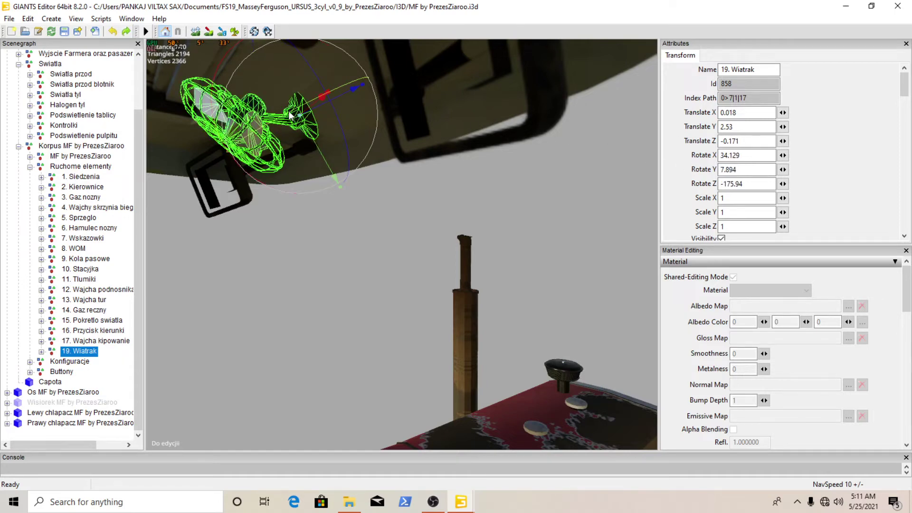
Set the fan's Y rotation to 7.7 and its Z rotation to -176.2, keeping 19. Wiatrak selected
drag(290, 115, 290, 115)
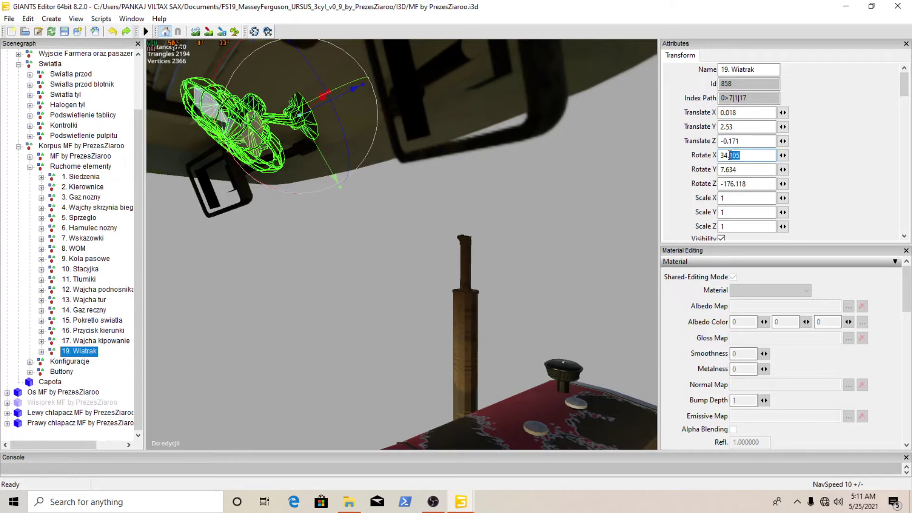
text(2)
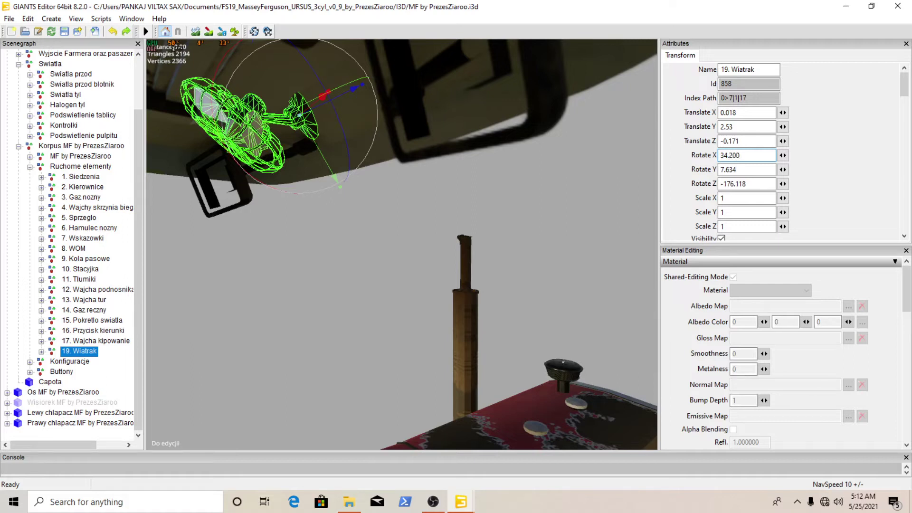
key(BackSpace)
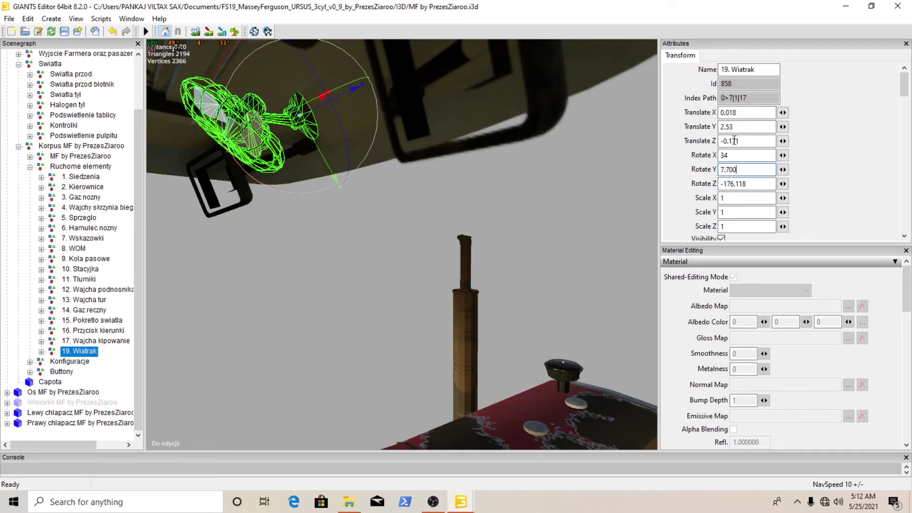
key(Return)
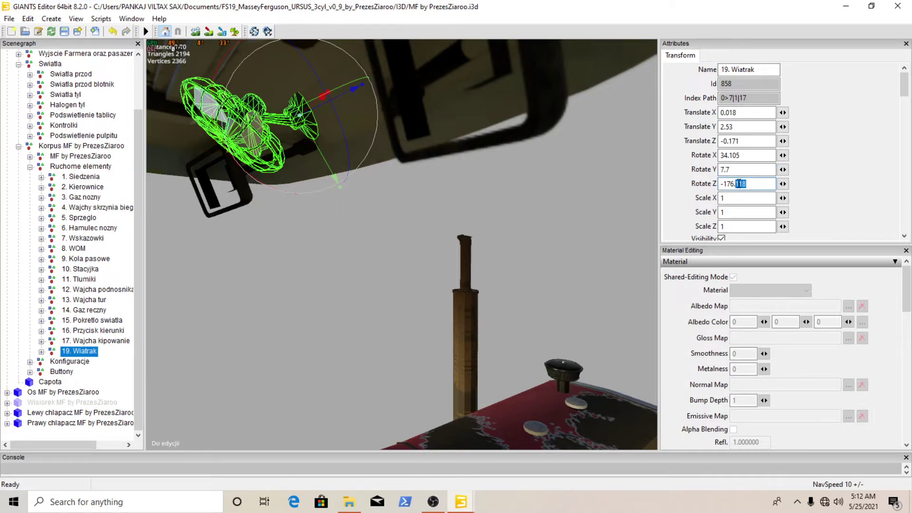
click(591, 279)
alt+drag(460, 250, 540, 232)
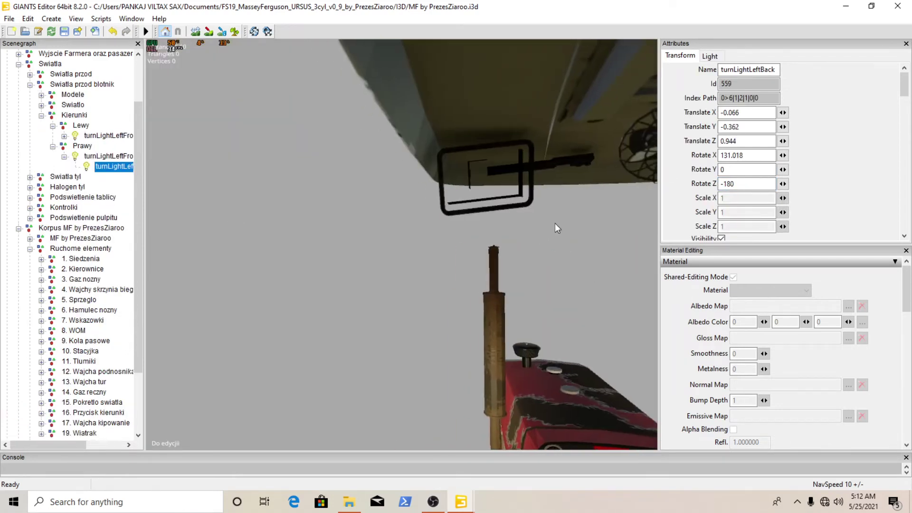
key(ctrl+z)
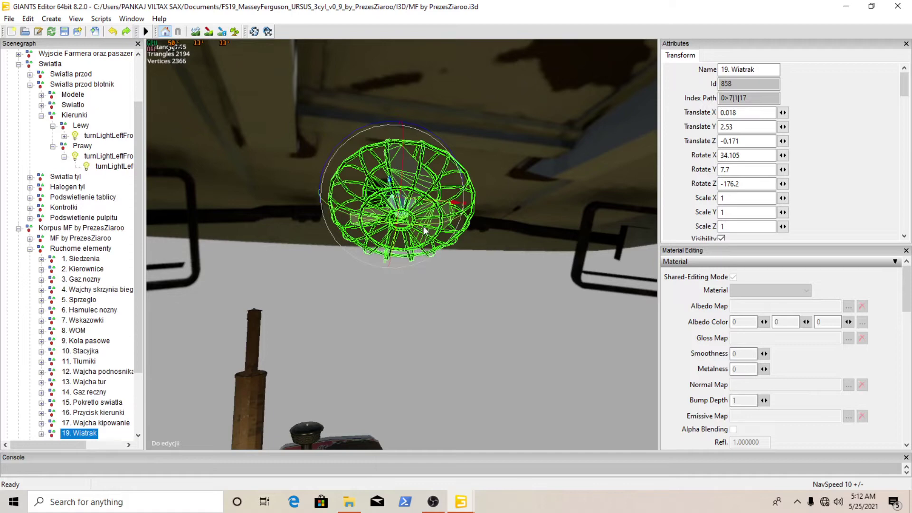
Rotate the fan to about X 40.2, Y 2.2, Z -179.9 and seat it under the roof at about X 0.019, Y 2.519, Z -0.184
drag(421, 224, 429, 224)
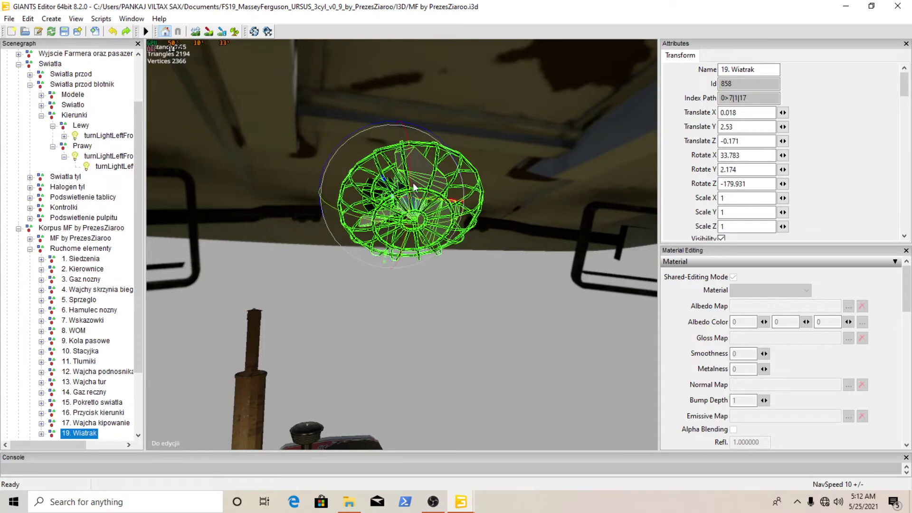
drag(412, 182, 532, 168)
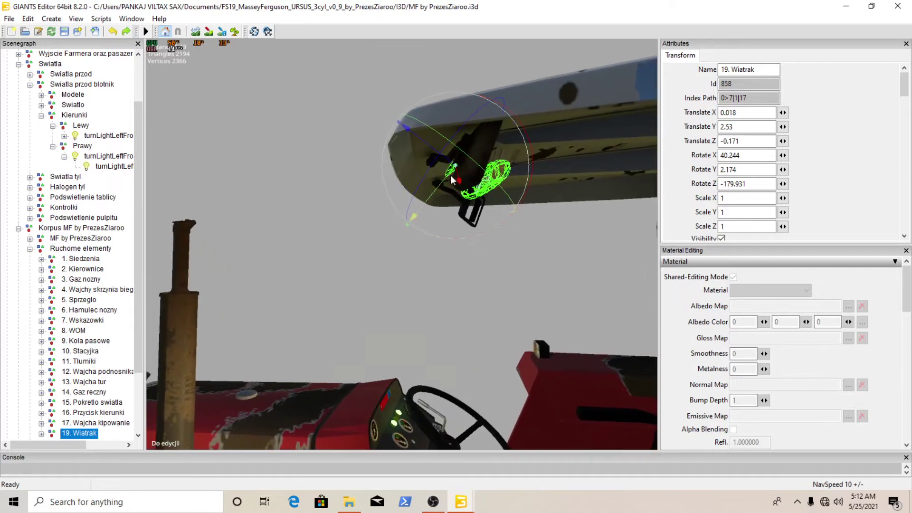
drag(452, 180, 526, 224)
scroll(477, 169, up, 3)
scroll(478, 169, down, 3)
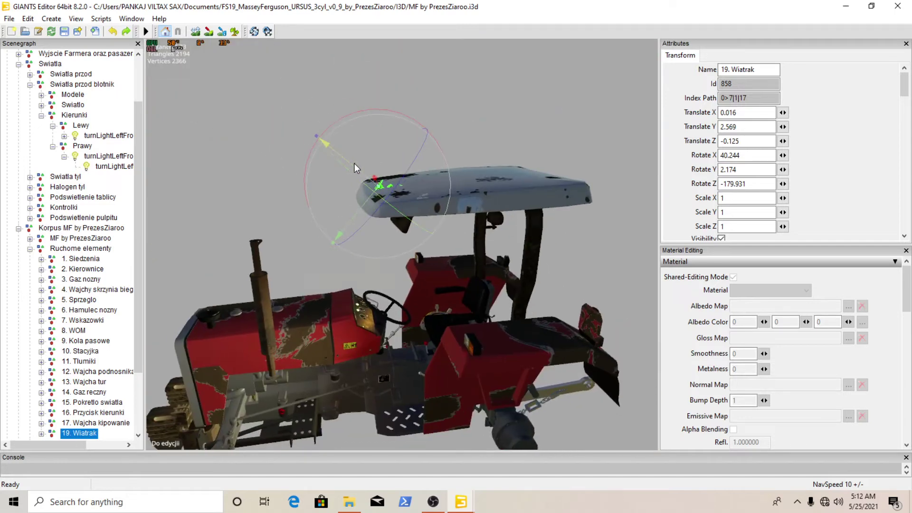
drag(354, 164, 380, 198)
scroll(364, 152, up, 5)
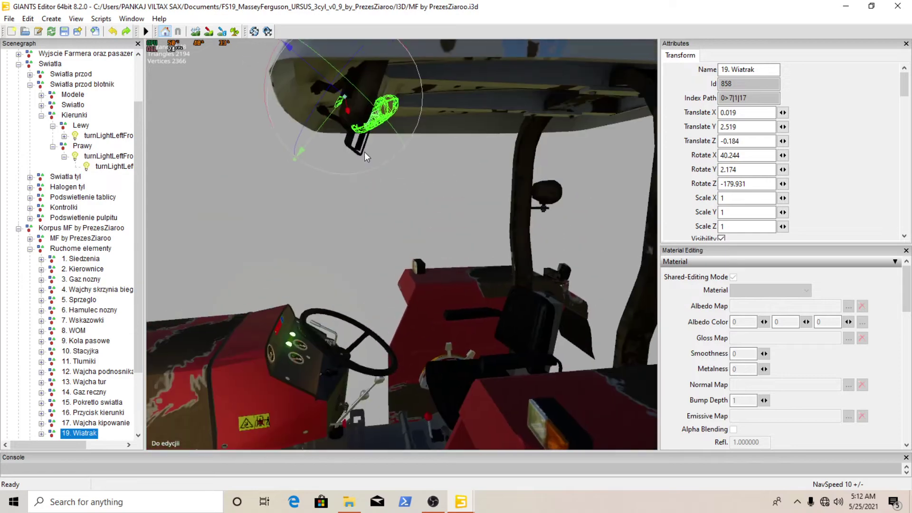
Examine the fan and the Capota roof on the tractor from the side and front, near and far
scroll(364, 152, down, 5)
scroll(364, 152, up, 4)
mouse_move(364, 152)
alt+mouse_down()
mouse_move(355, 178)
mouse_move(347, 154)
alt+mouse_up()
scroll(347, 154, down, 4)
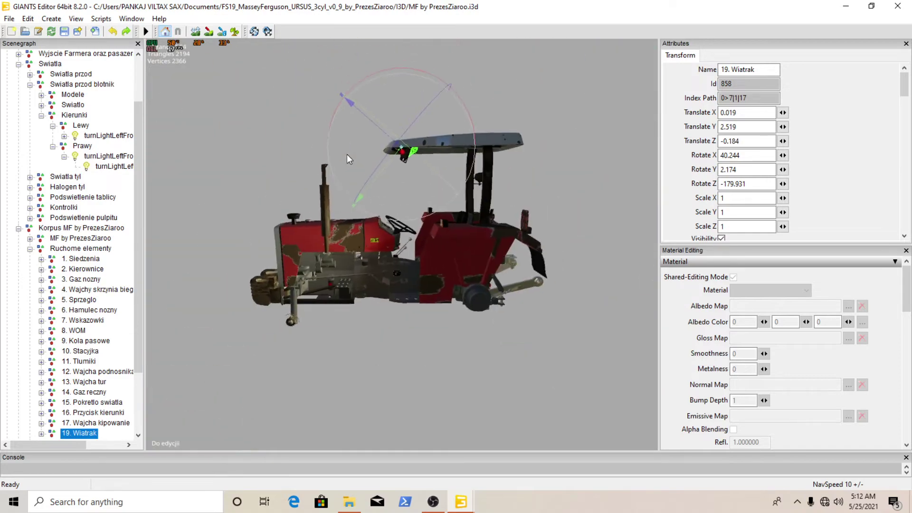
scroll(266, 180, up, 3)
alt+drag(220, 146, 318, 156)
scroll(312, 155, up, 4)
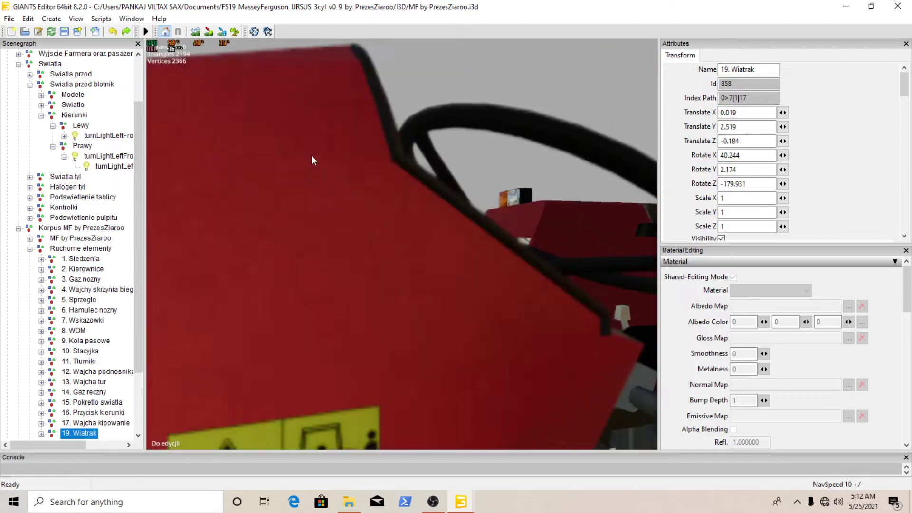
scroll(311, 155, down, 5)
scroll(457, 175, up, 4)
scroll(458, 175, down, 4)
scroll(401, 129, up, 4)
scroll(416, 147, down, 5)
scroll(318, 156, up, 3)
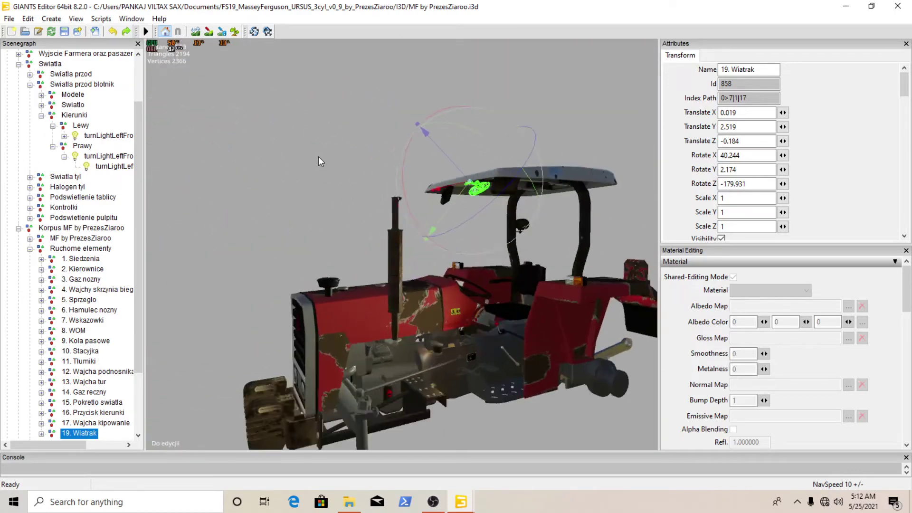
scroll(362, 166, up, 3)
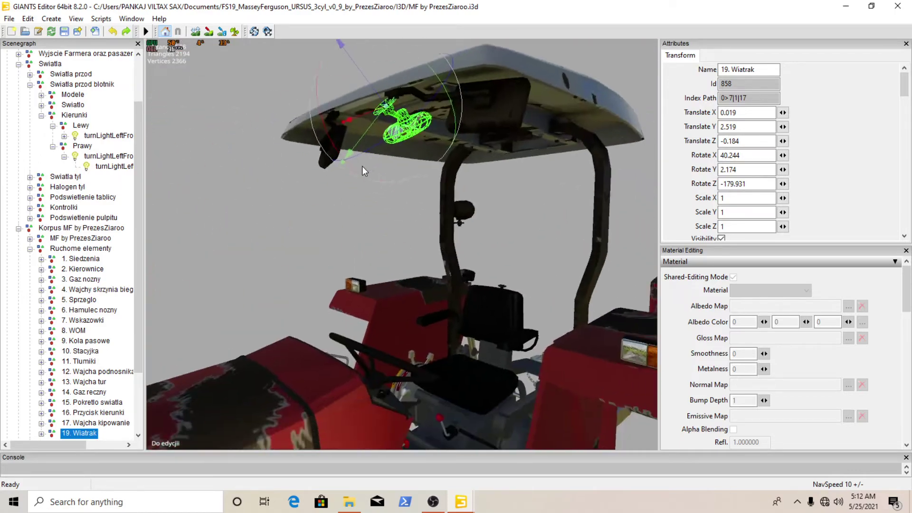
scroll(364, 170, down, 5)
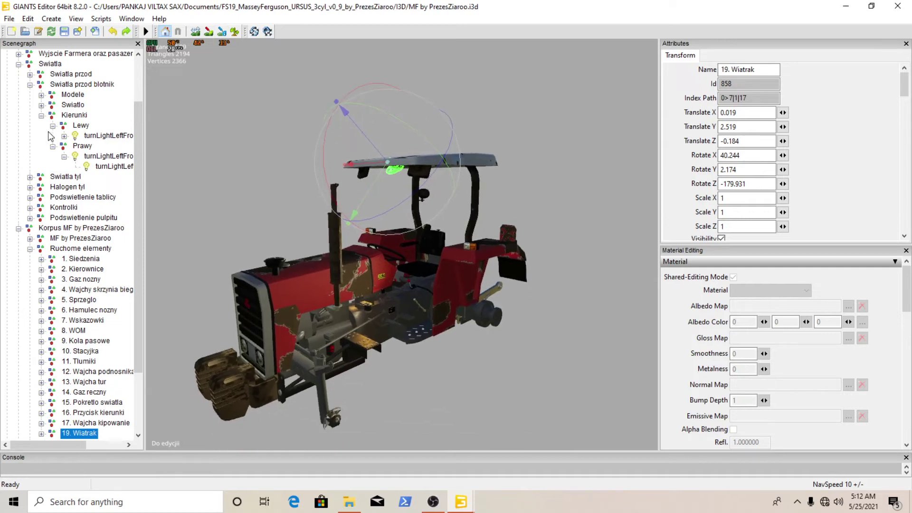
Collapse the expanded Swiatla branch in the scenegraph and check the roof and fan around the driver's seat
click(53, 126)
click(41, 115)
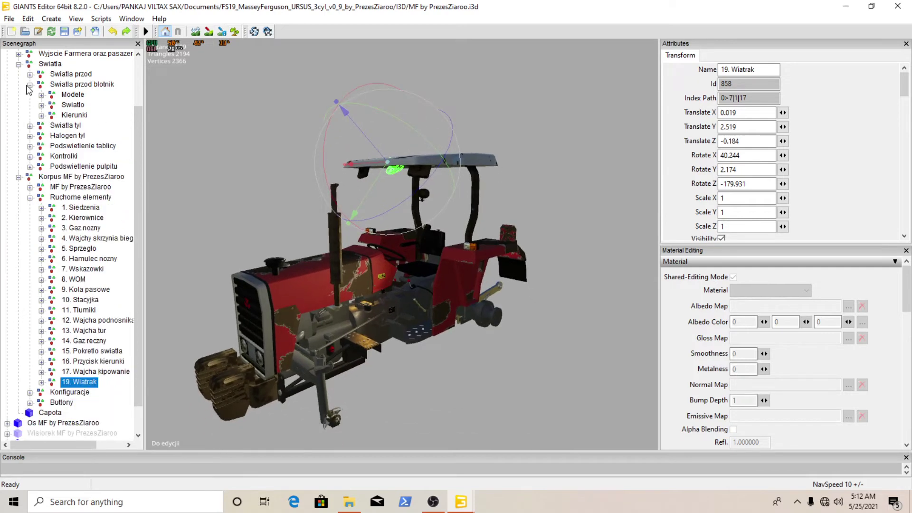
click(30, 84)
scroll(329, 232, up, 5)
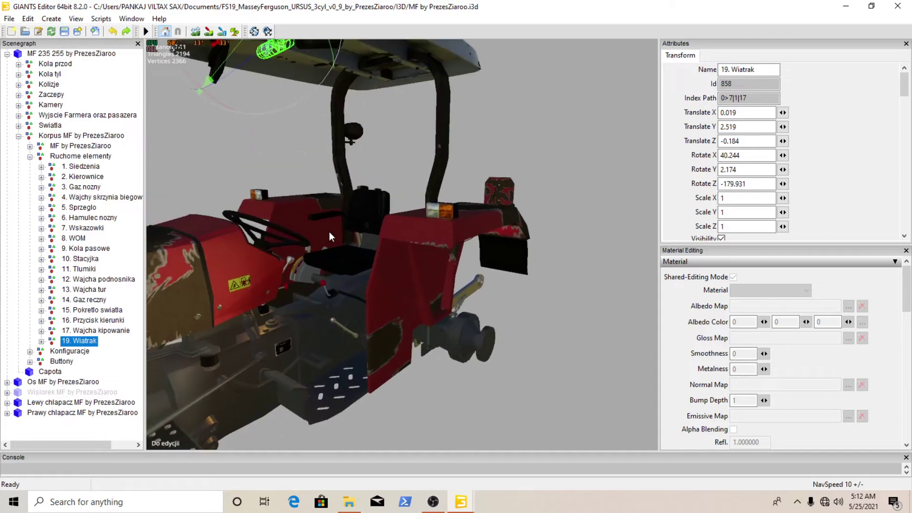
scroll(285, 233, down, 2)
scroll(285, 239, down, 5)
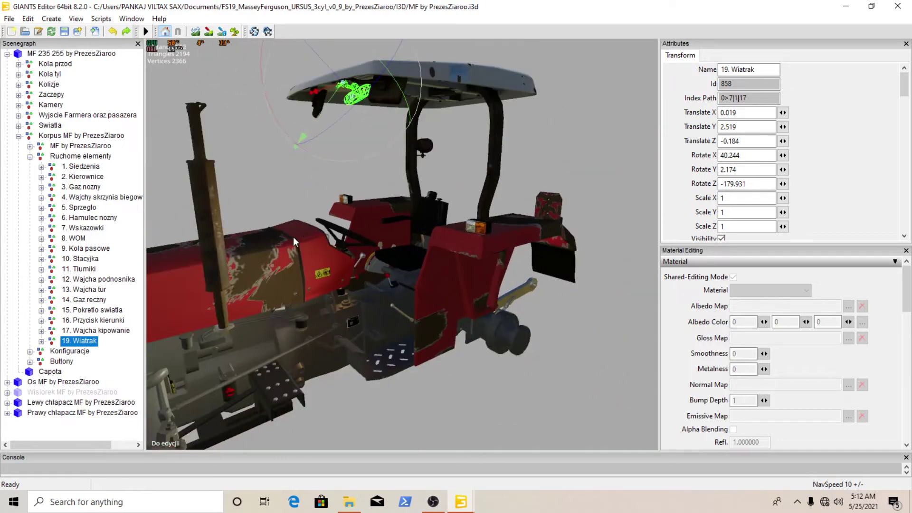
Examine the complete tractor with the Capota roof and fan from the front and side, near and far
scroll(266, 249, up, 3)
scroll(224, 244, down, 4)
alt+drag(216, 240, 347, 252)
scroll(224, 247, up, 4)
scroll(346, 252, down, 5)
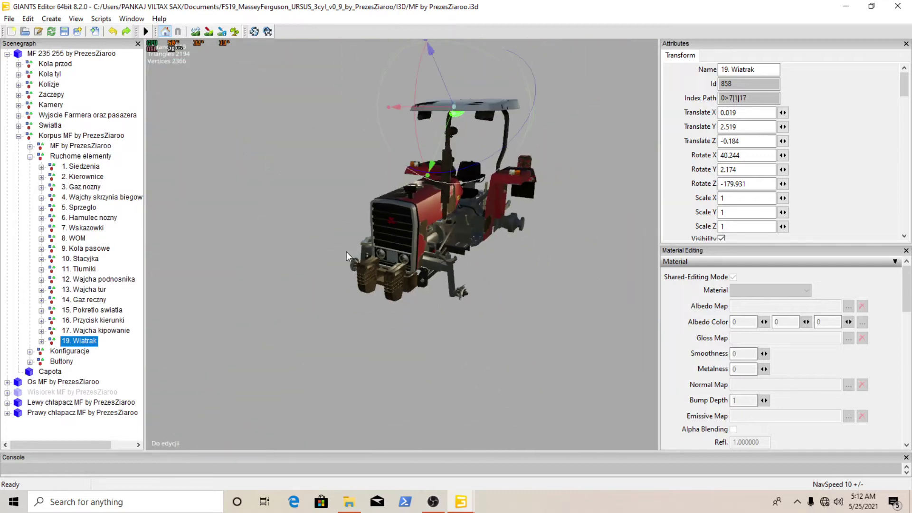
scroll(393, 243, up, 6)
scroll(348, 242, down, 6)
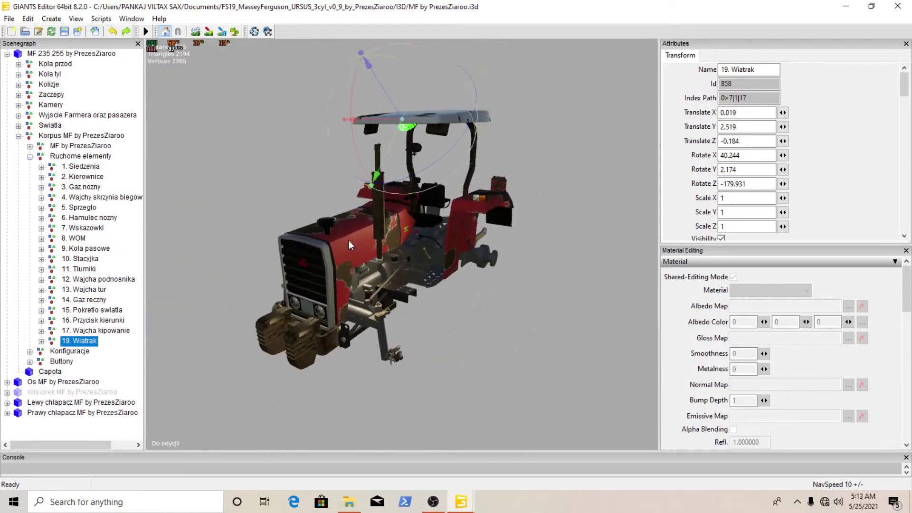
scroll(366, 233, up, 4)
alt+drag(369, 233, 266, 225)
scroll(266, 225, down, 5)
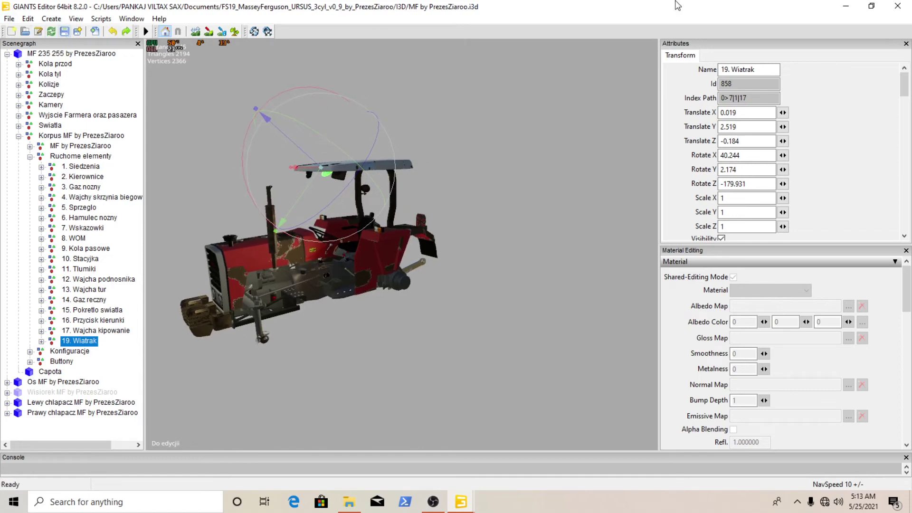
Try to move the FS19_MasseyFerguson_4300 folder from Documents into the FarmingSimulator2019 mods folder
click(846, 6)
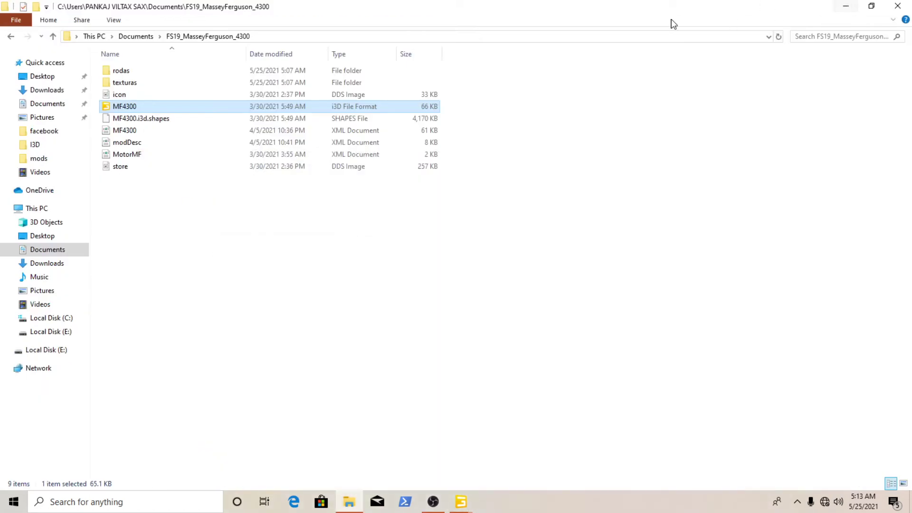
click(52, 36)
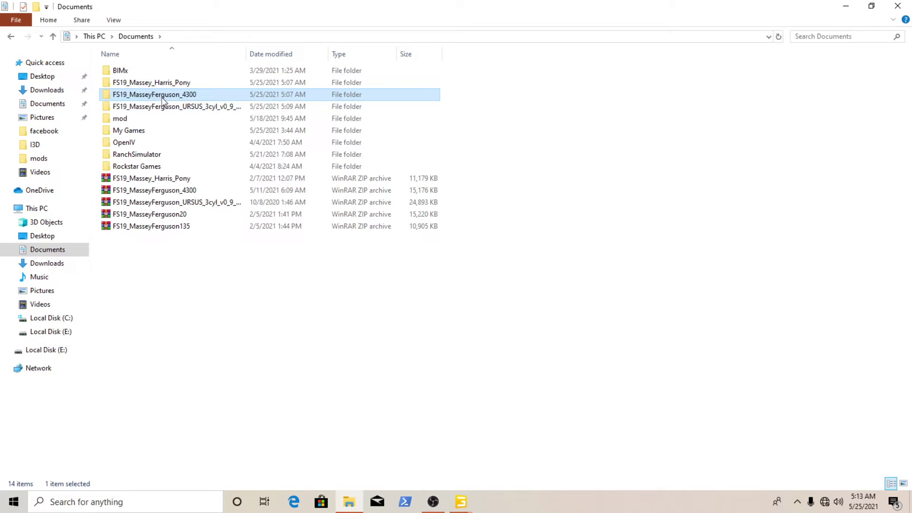
right_click(161, 97)
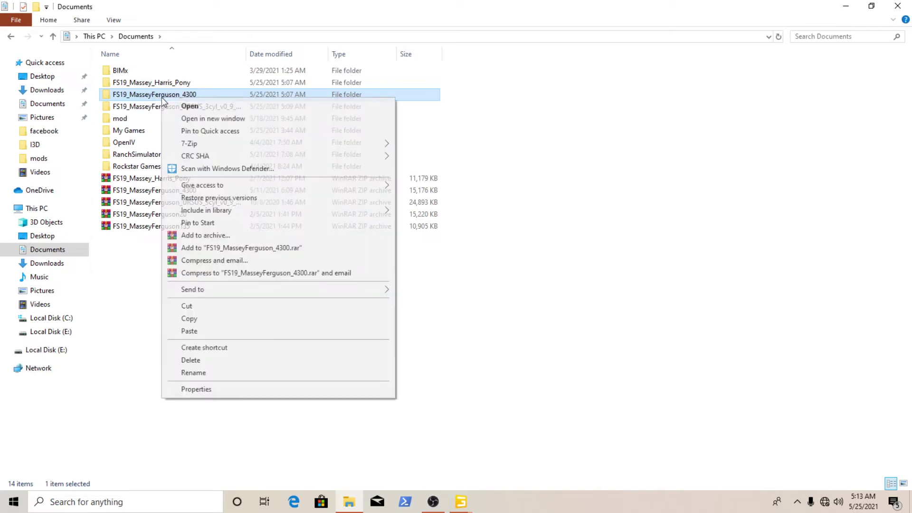
click(186, 306)
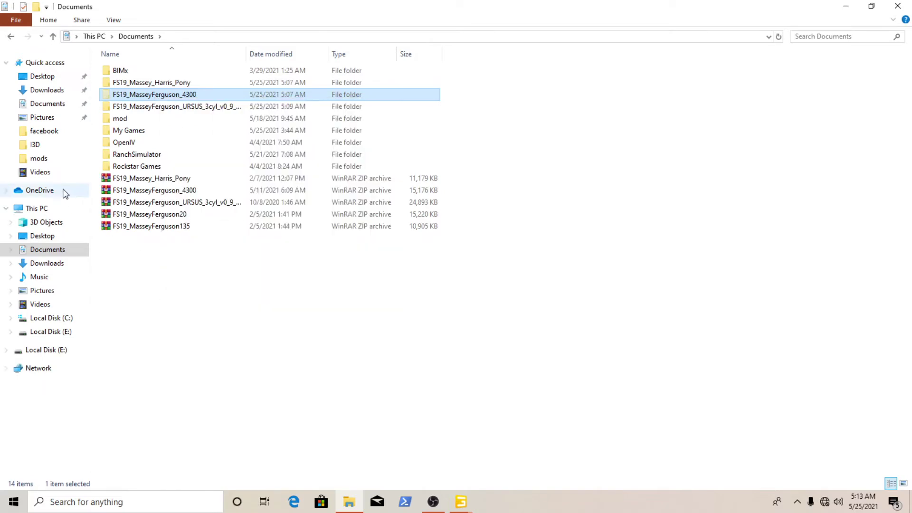
click(38, 158)
right_click(755, 179)
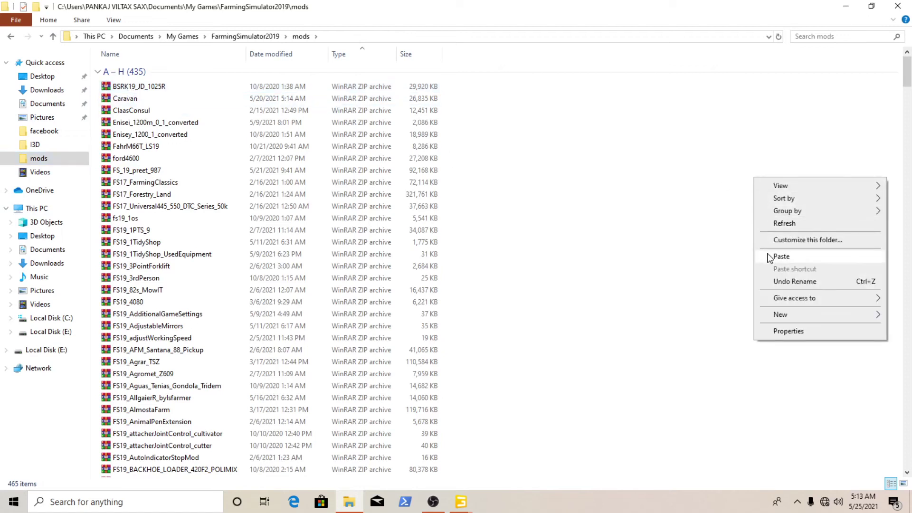
click(781, 257)
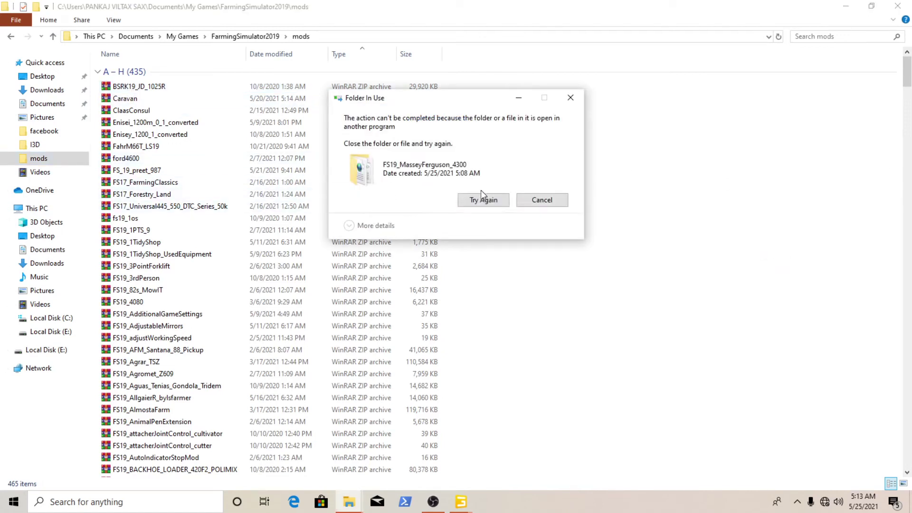
click(542, 200)
Switch to GIANTS Editor, save the edited MF by PrezesZiaroo.i3d model and close its window
mouse_move(472, 509)
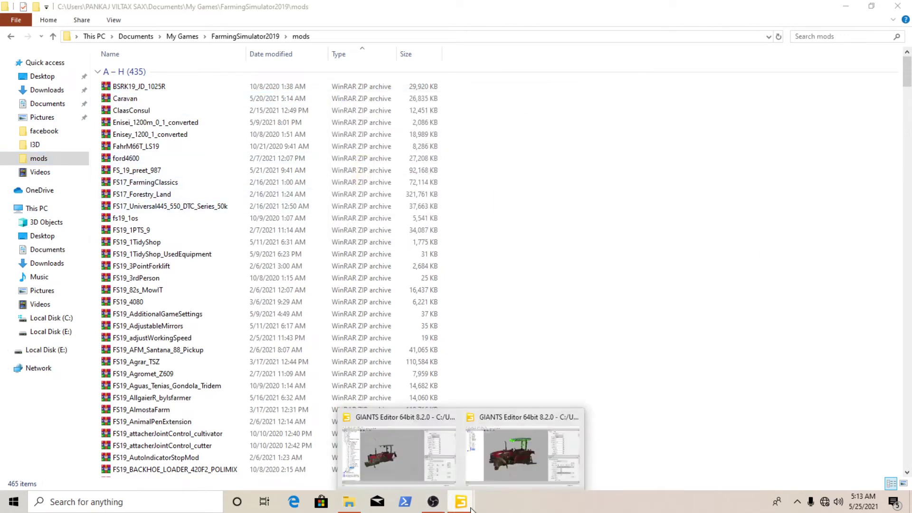
click(395, 454)
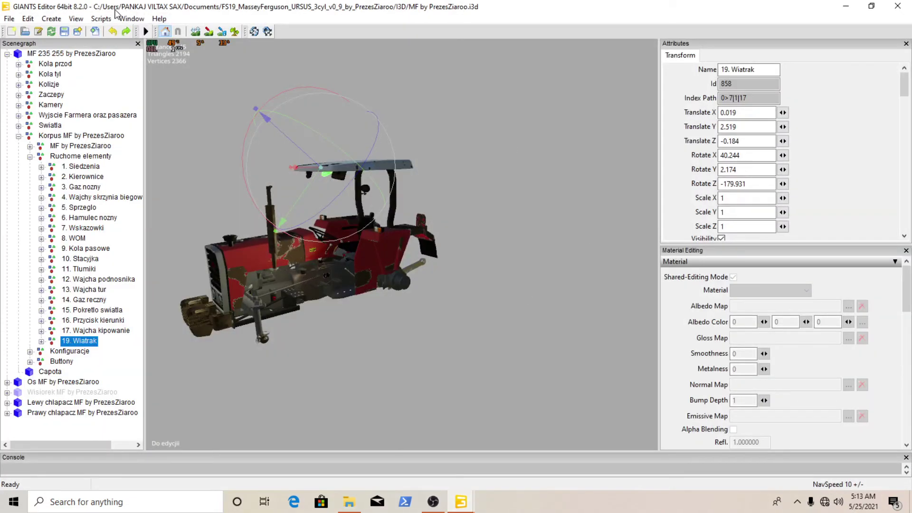
click(65, 34)
click(897, 6)
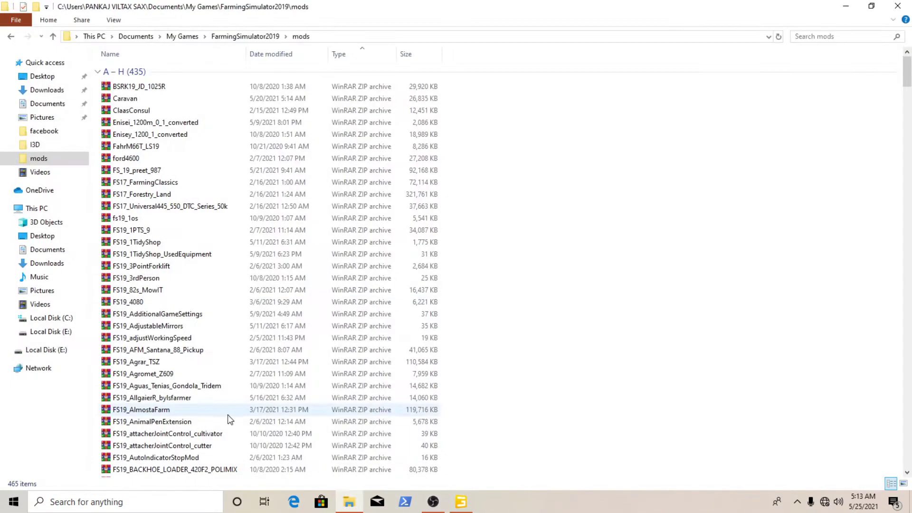
Locate the FS19_MasseyFerguson_URSUS_3cyl_v0_9_by_PrezesZiaroo folder in Documents and check its contents
right_click(576, 269)
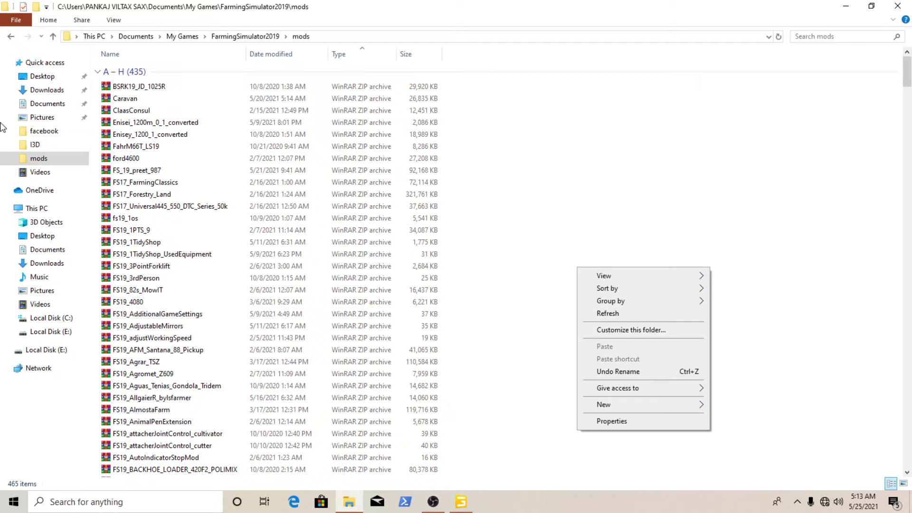
click(43, 104)
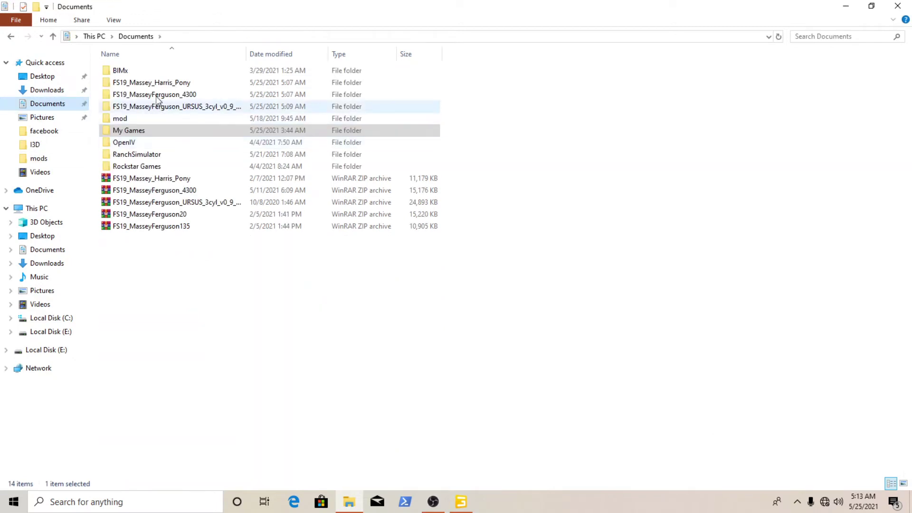
click(145, 95)
click(153, 107)
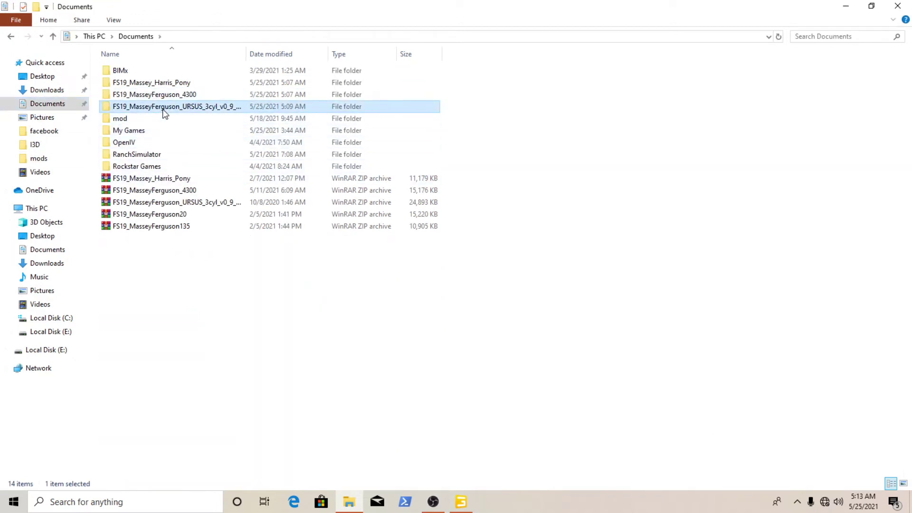
right_click(153, 109)
double_click(151, 107)
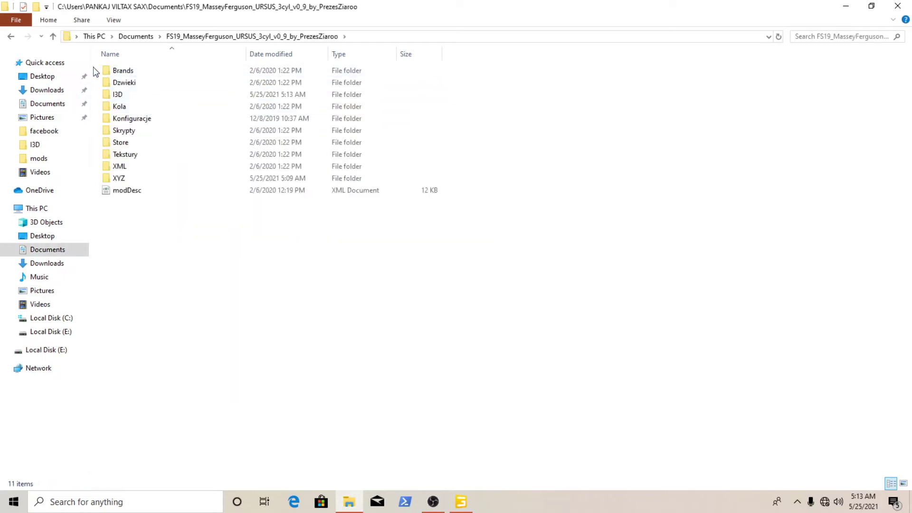
click(53, 36)
Move the FS19_MasseyFerguson_URSUS_3cyl_v0_9_by_PrezesZiaroo folder into the mods folder and close File Explorer
right_click(161, 107)
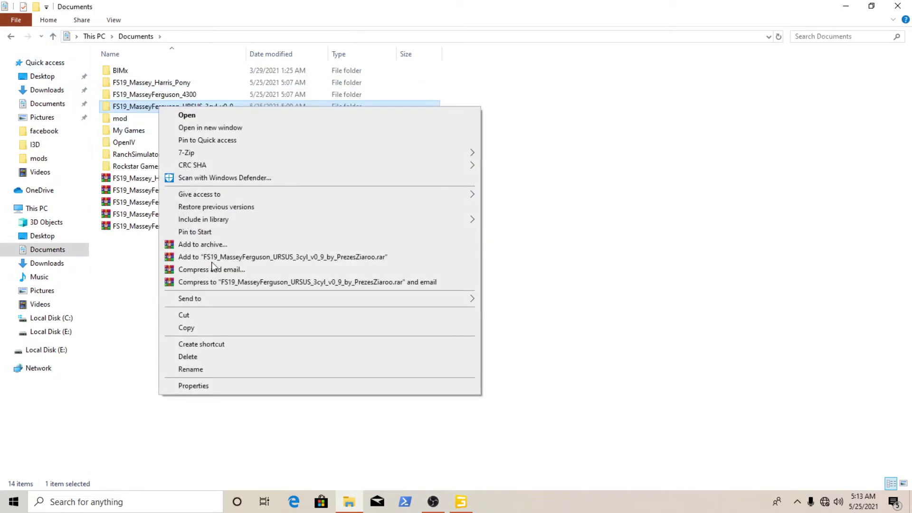
click(198, 316)
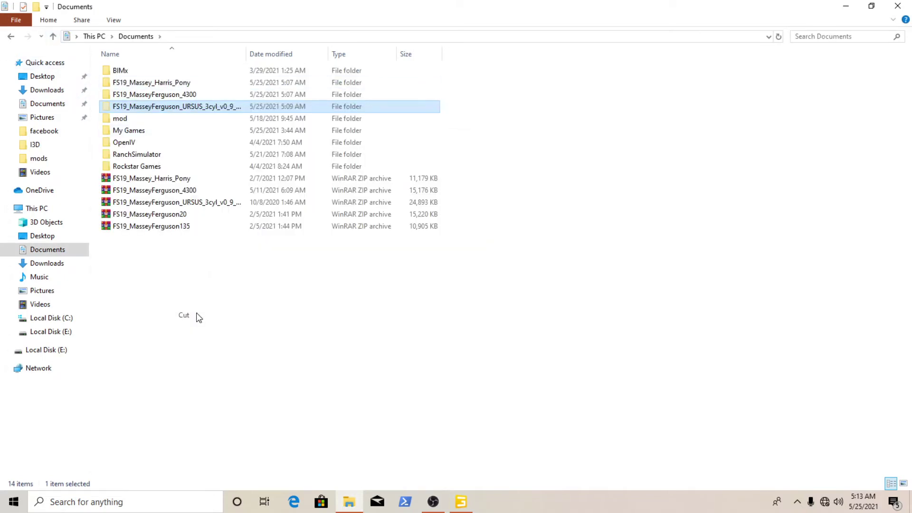
click(39, 158)
right_click(637, 164)
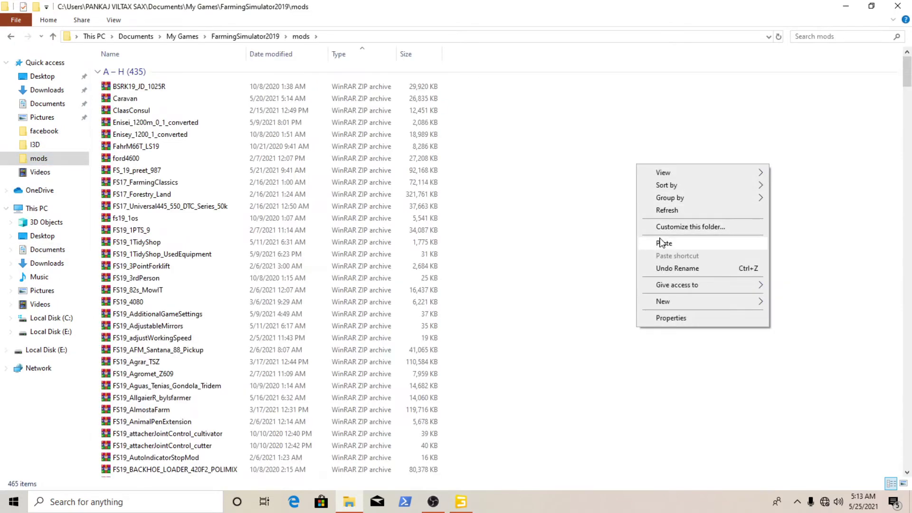
click(660, 242)
click(899, 5)
Refresh the desktop and empty the Recycle Bin
right_click(219, 180)
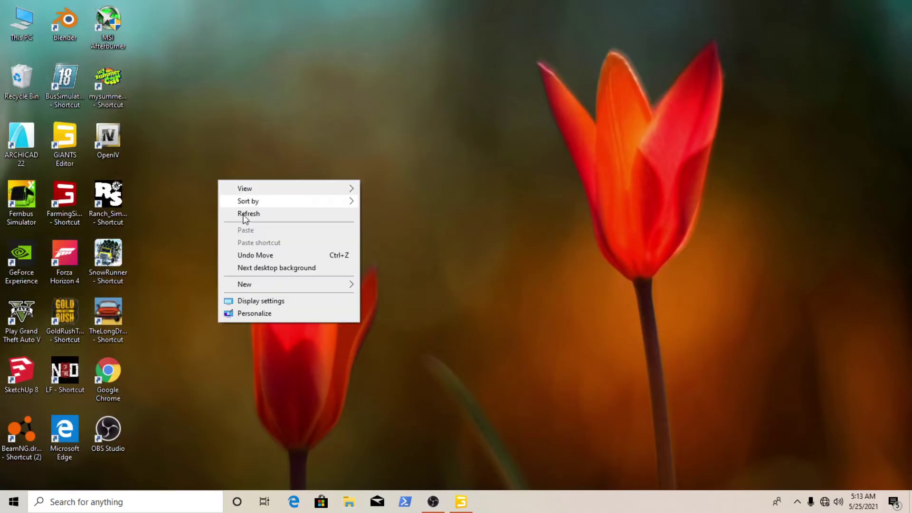
click(247, 214)
right_click(10, 76)
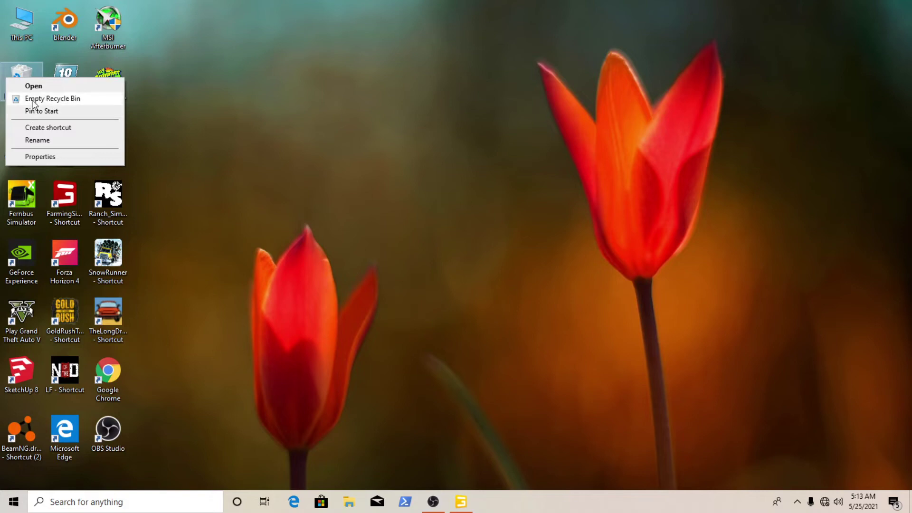
click(40, 96)
click(501, 260)
right_click(322, 122)
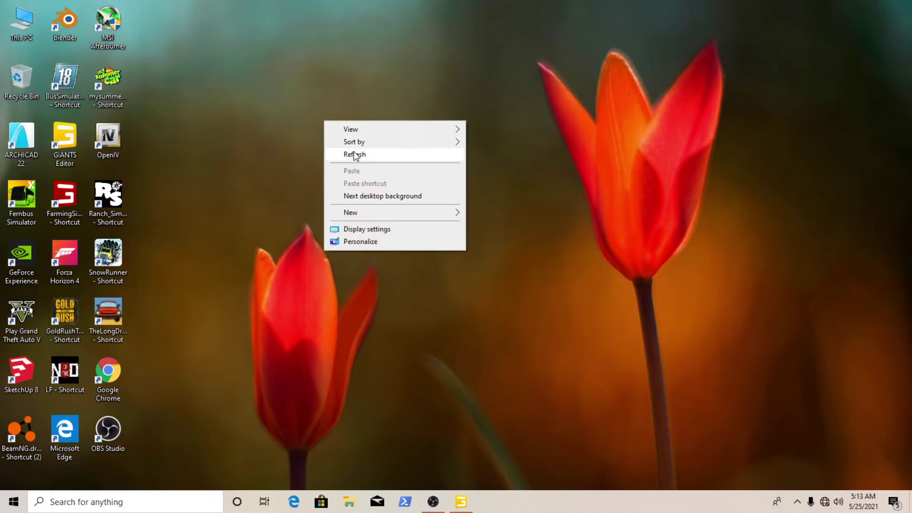
click(350, 153)
right_click(306, 113)
click(340, 144)
right_click(292, 100)
click(313, 134)
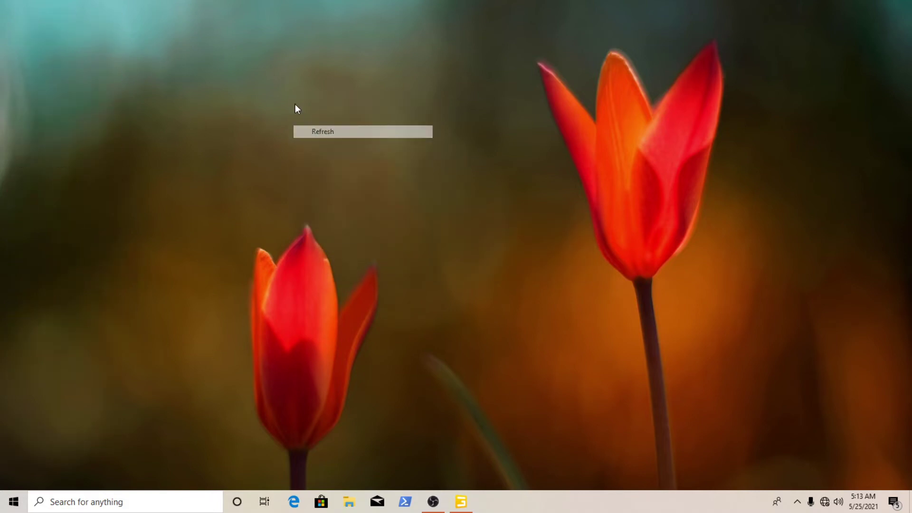
right_click(292, 100)
click(314, 134)
right_click(289, 105)
click(304, 140)
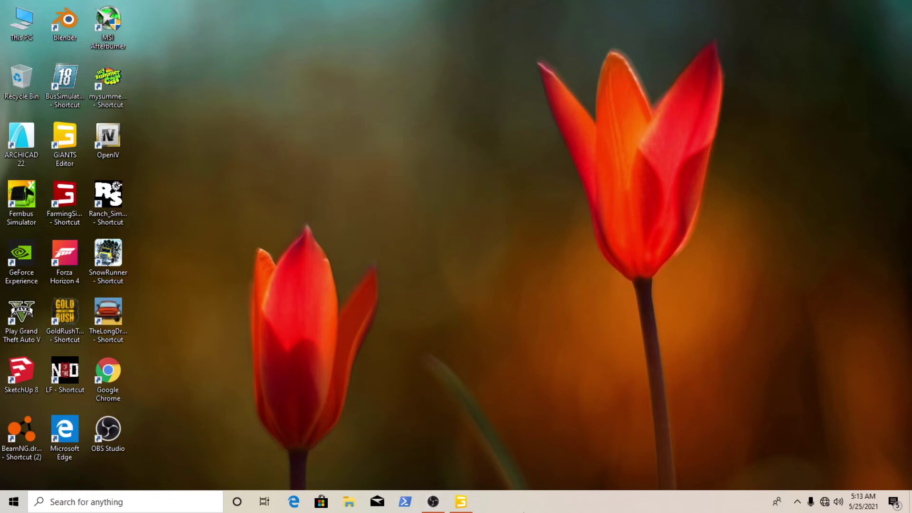
Close the remaining GIANTS Editor window containing the MF4300.i3d model
click(462, 506)
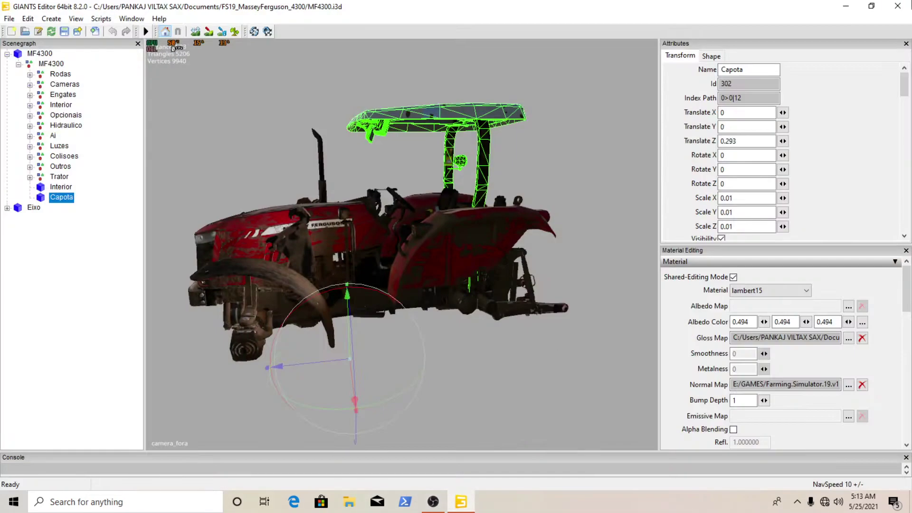
click(897, 6)
click(538, 246)
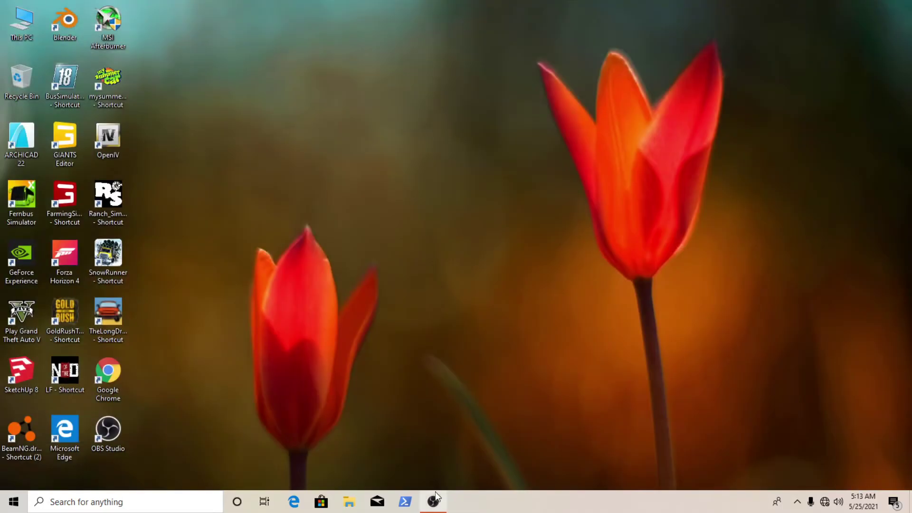
click(435, 502)
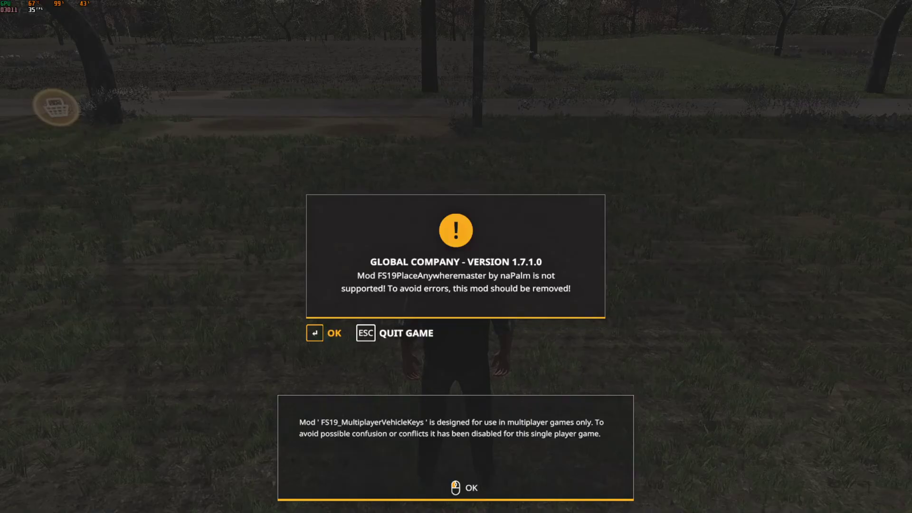
In Farming Simulator 19, dismiss the mod warnings at the start of the game and open the shop's vehicle categories
key(Return)
key(Return)
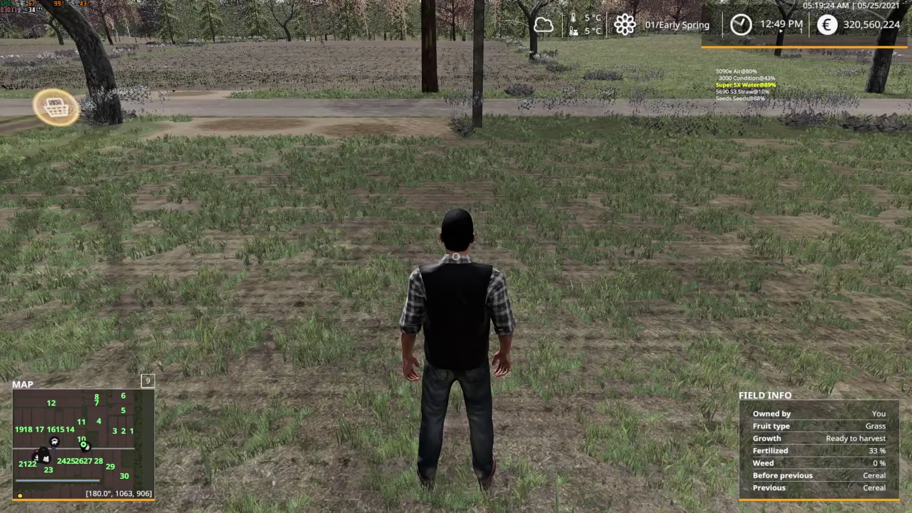
key(w)
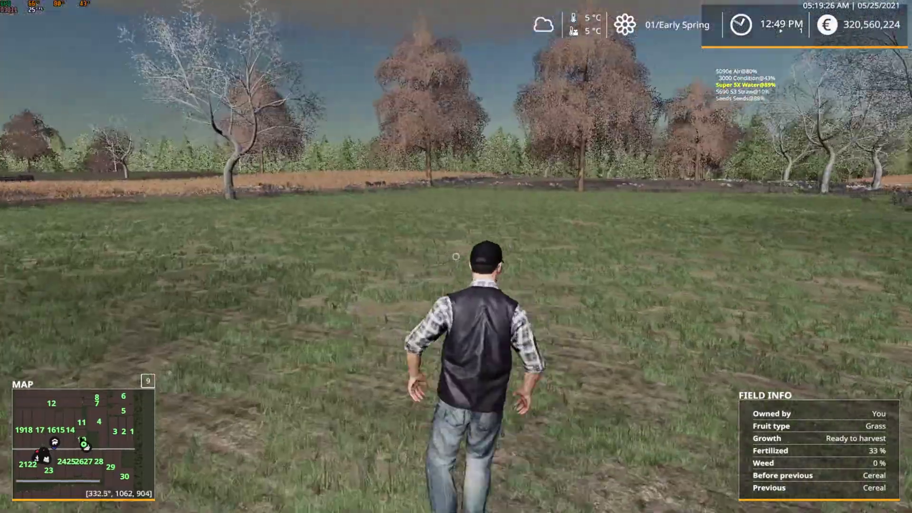
key(shift+s)
key(Escape)
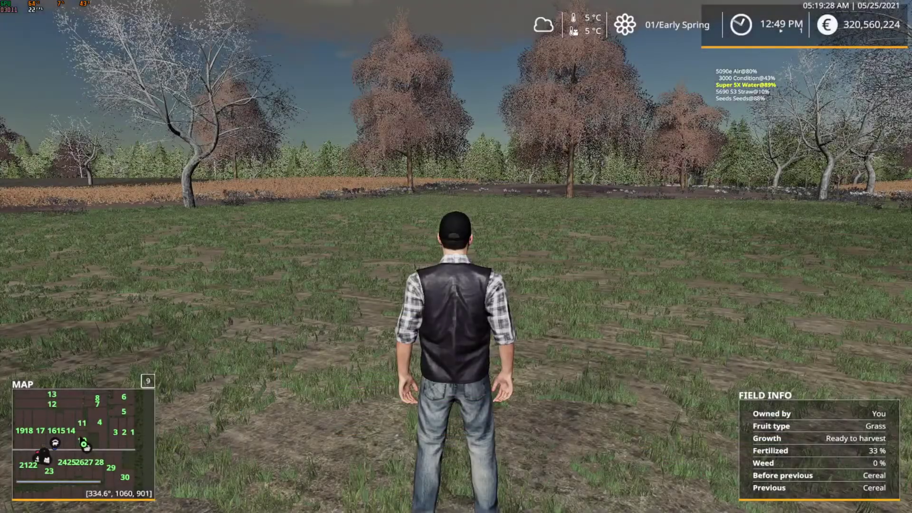
key(p)
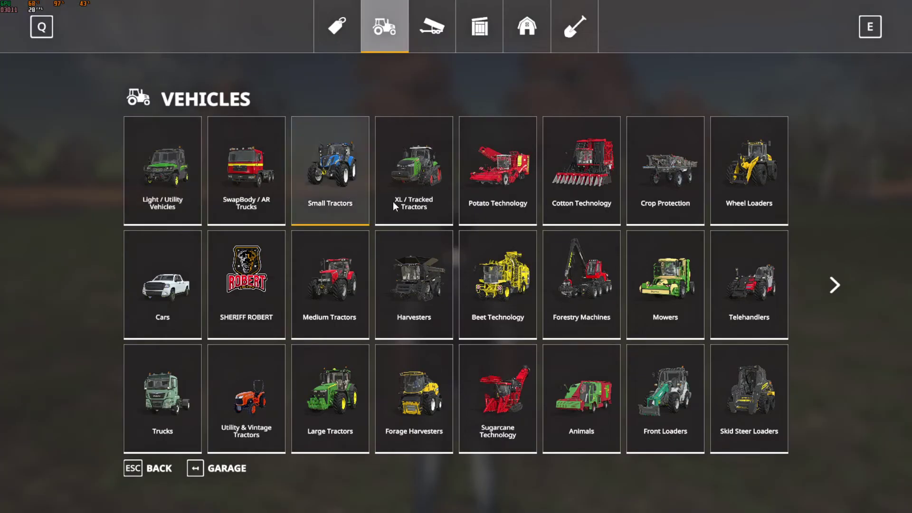
Find the Massey Ferguson 235/255 by PrezesZiaroo among the small tractors and open its customization
key(Return)
scroll(653, 289, down, 1)
scroll(626, 266, down, 1)
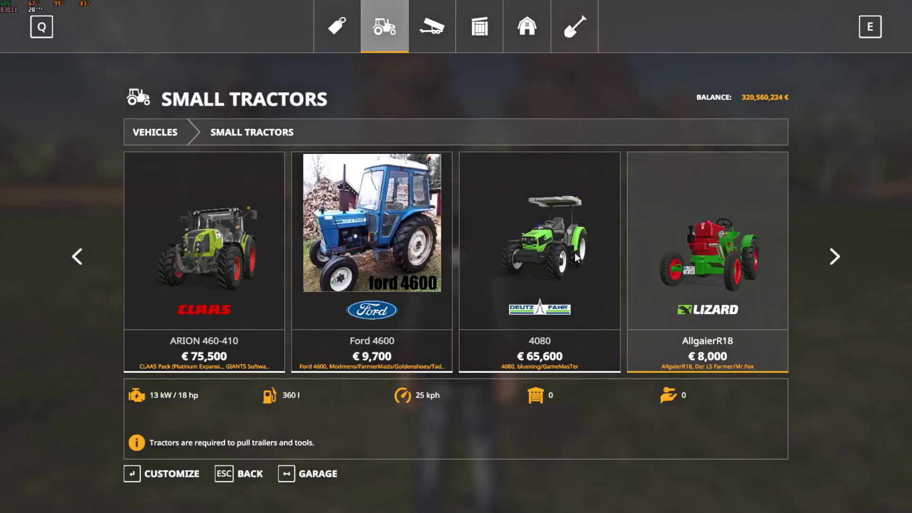
scroll(577, 257, down, 4)
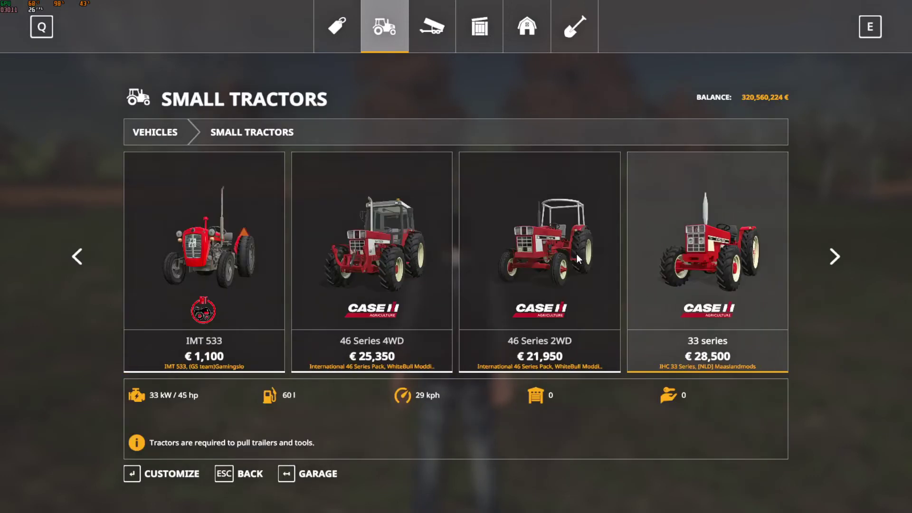
scroll(578, 258, down, 3)
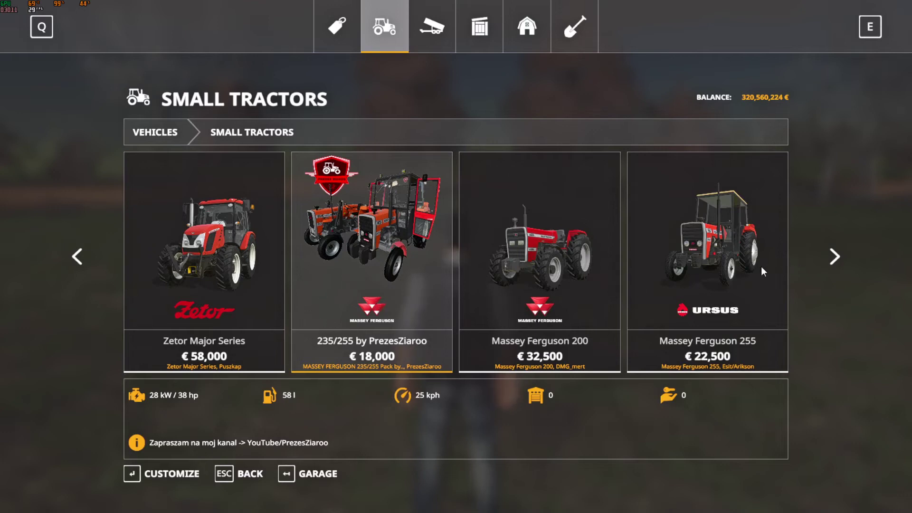
key(Return)
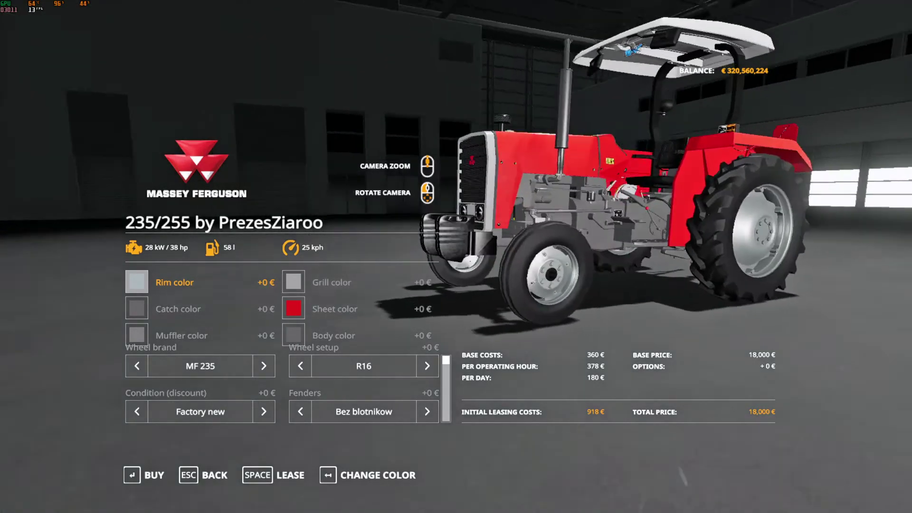
Set the tractor's wheel setup to Balonowki and inspect the roof and fan on the shop model
drag(618, 199, 713, 199)
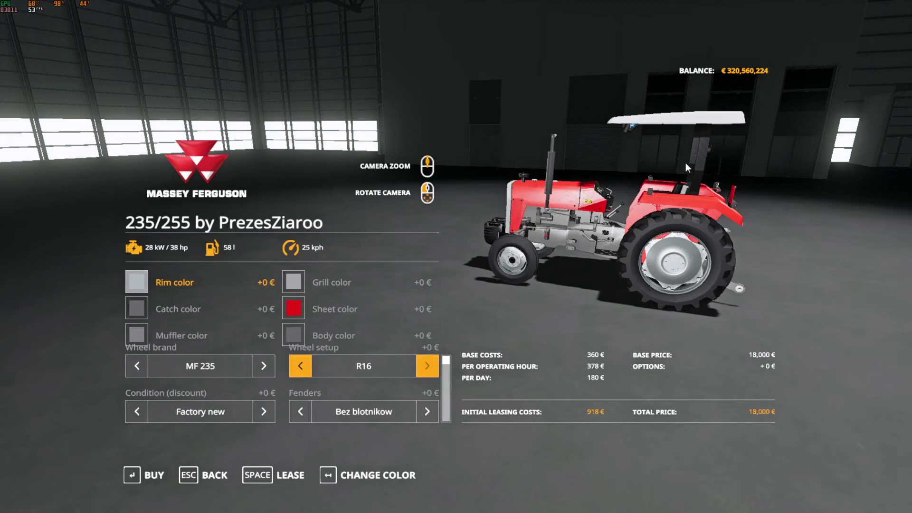
key(Right)
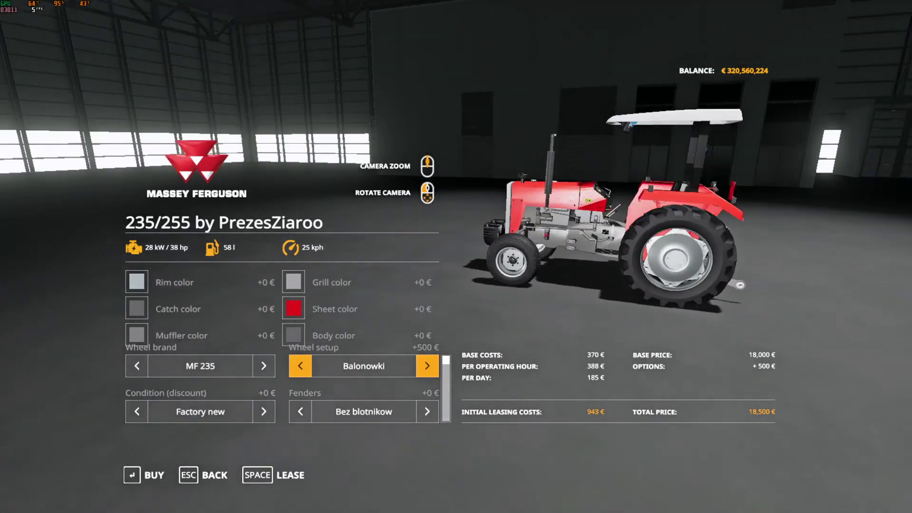
drag(380, 280, 502, 280)
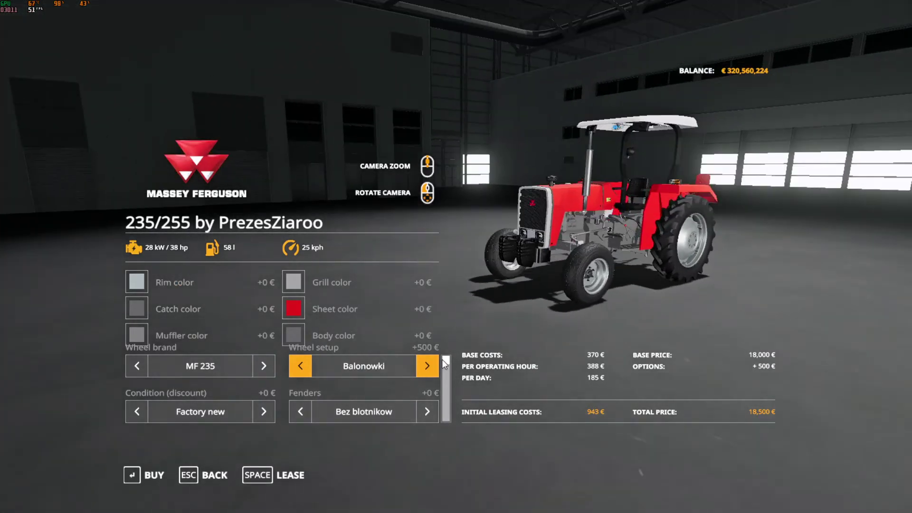